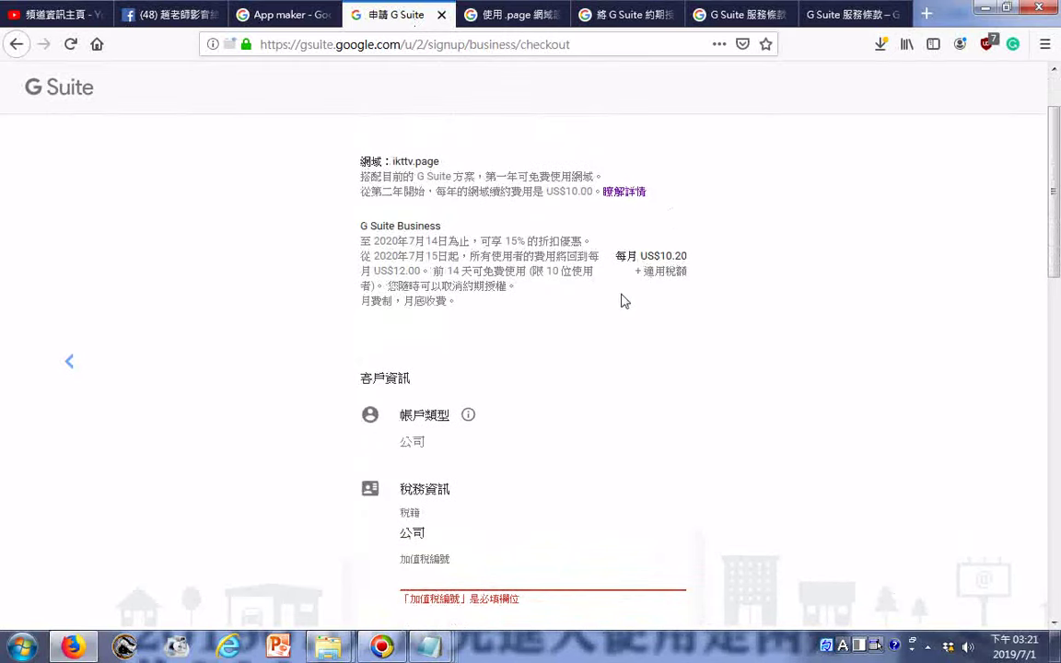
- Scroll through the checkout form and try 下一頁 to trigger the missing-field errors
scroll(623, 299, down, 2)
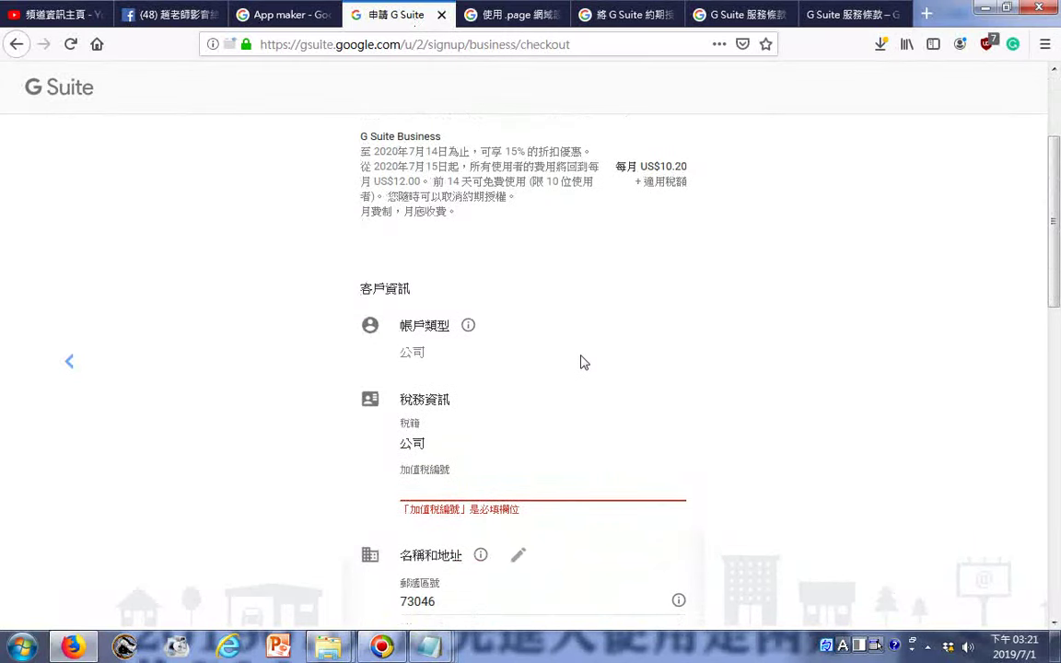
scroll(580, 360, down, 2)
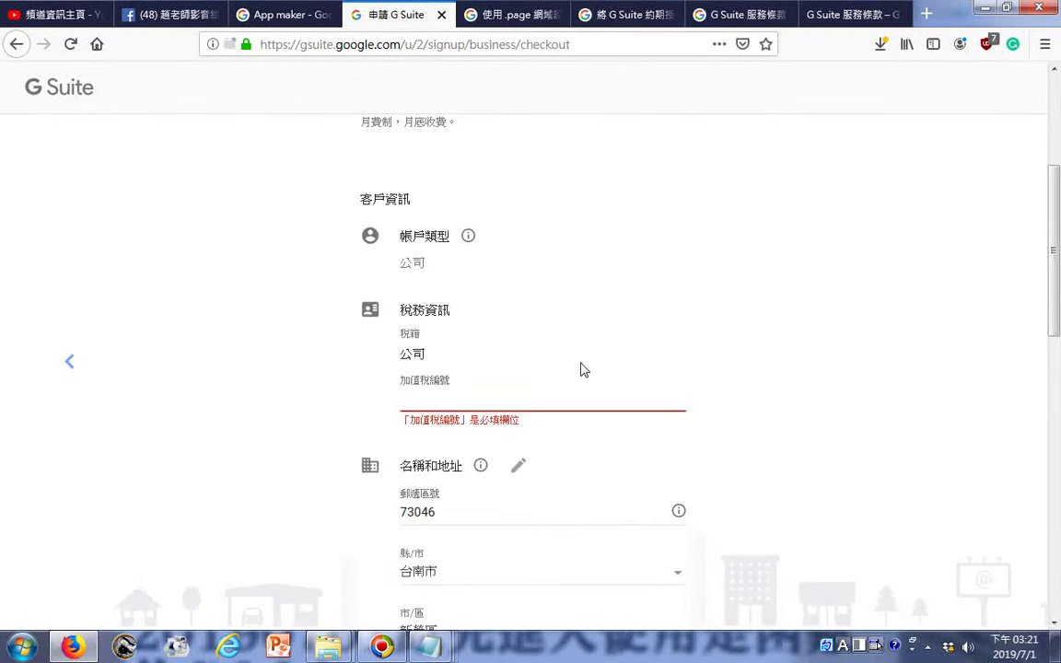
scroll(580, 369, down, 2)
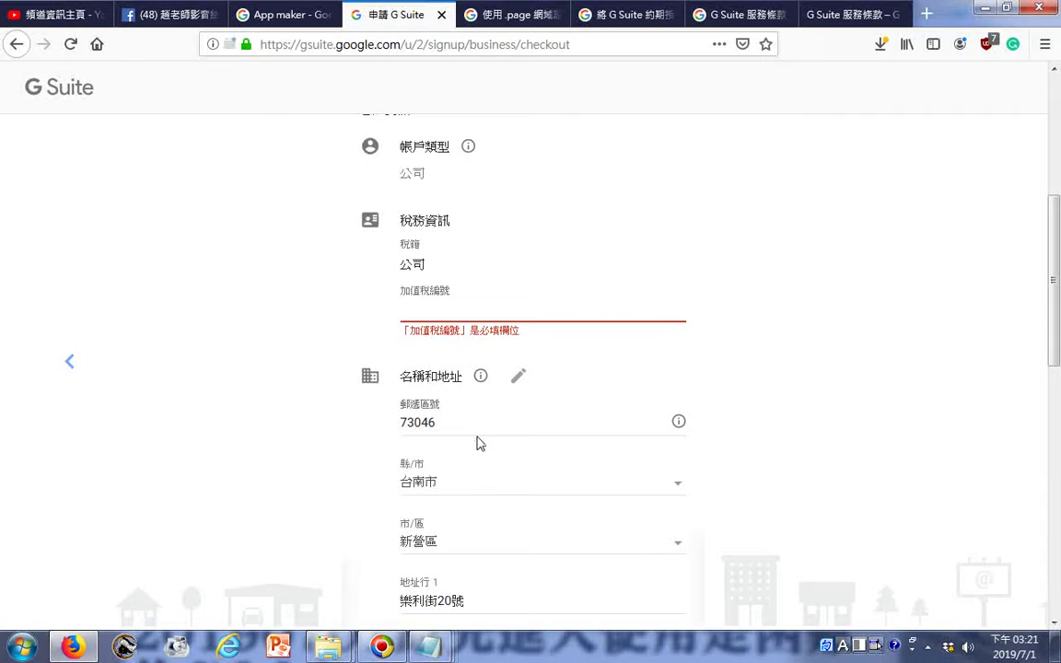
scroll(504, 428, up, 6)
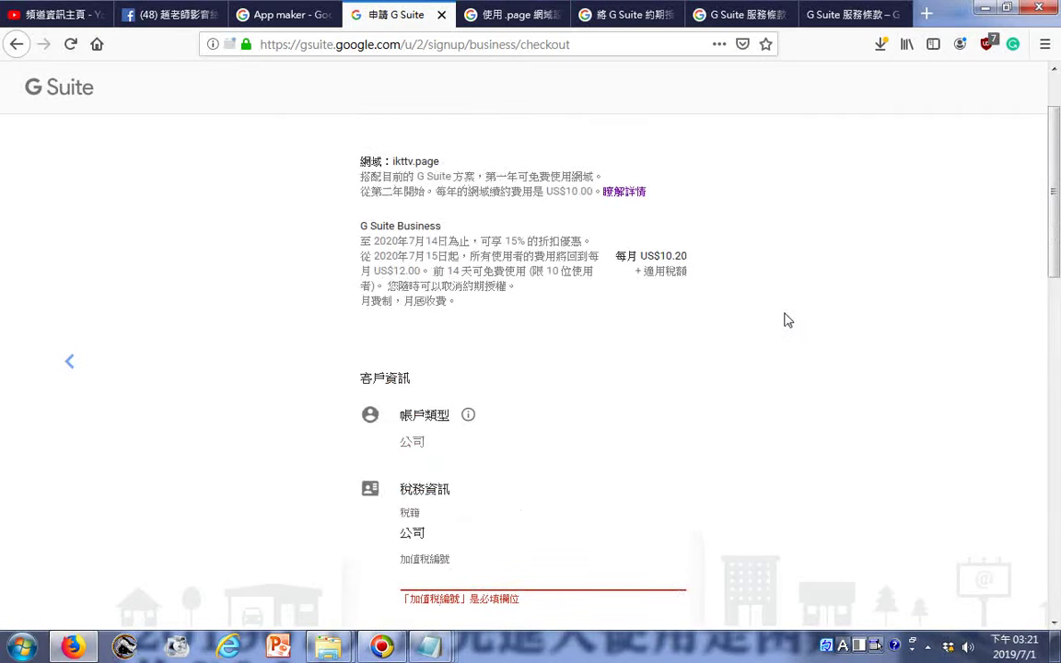
scroll(798, 334, down, 15)
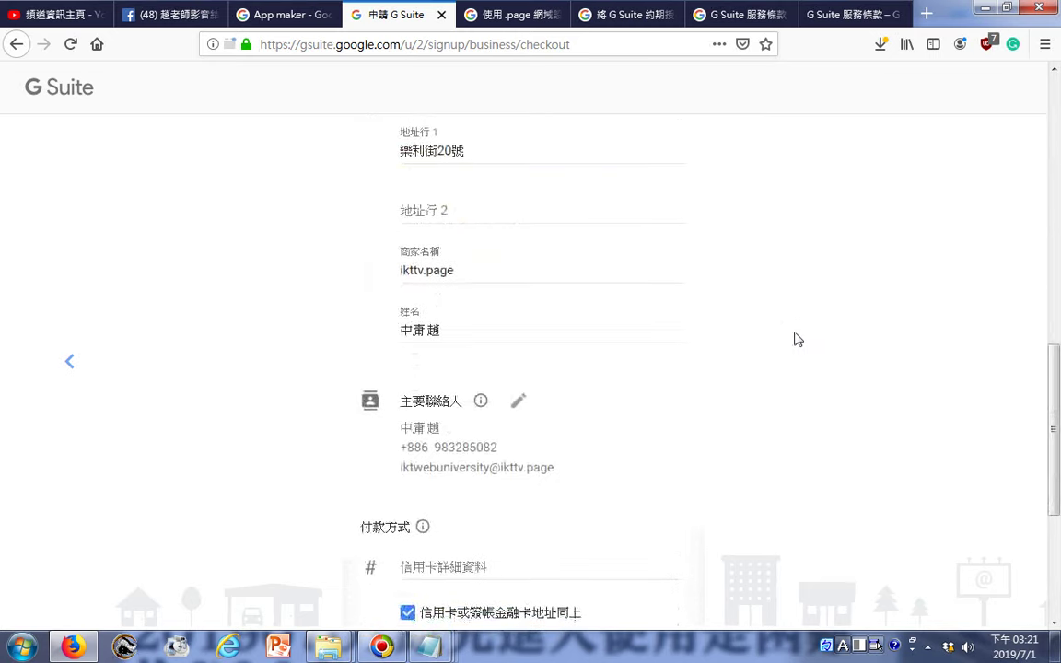
scroll(798, 339, down, 6)
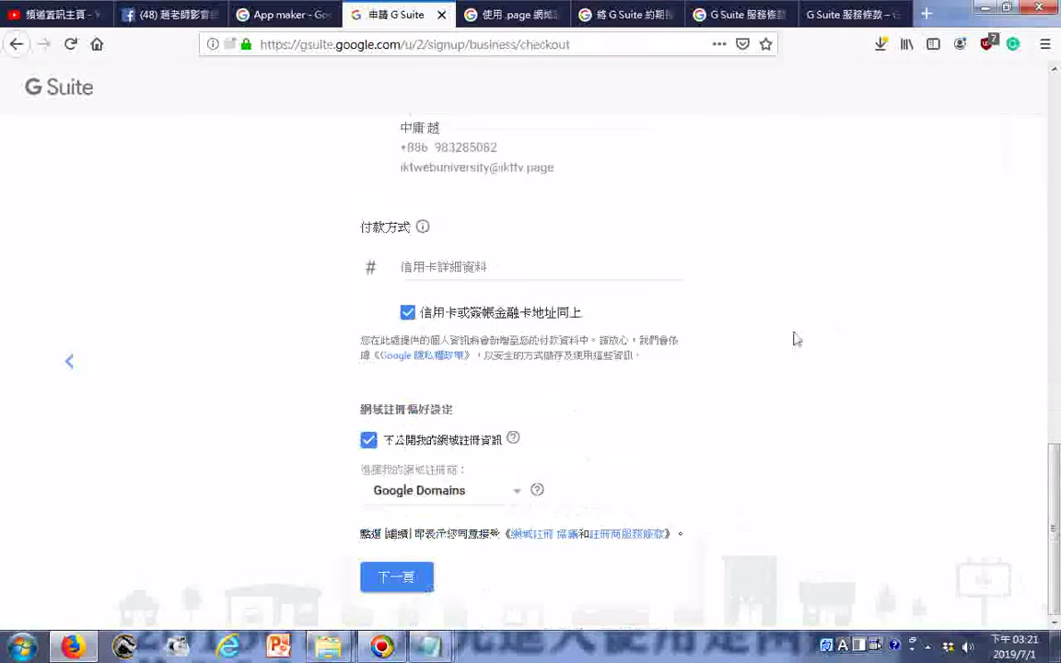
click(391, 578)
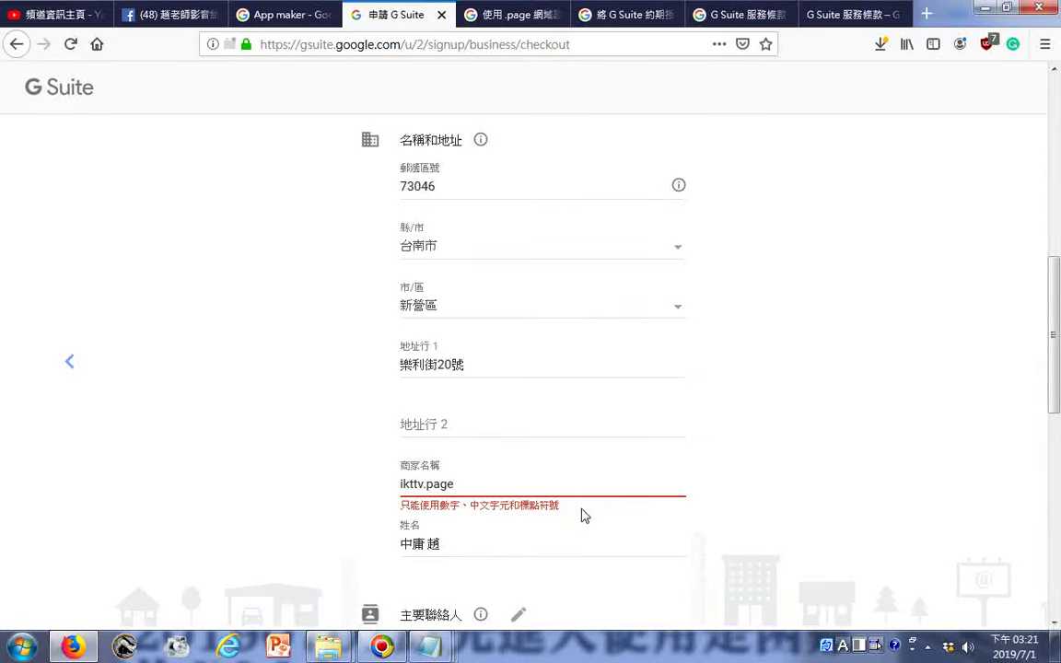
- Inspect the invalid business name, retry 下一頁 and review the flagged card fields
click(469, 486)
scroll(672, 322, up, 5)
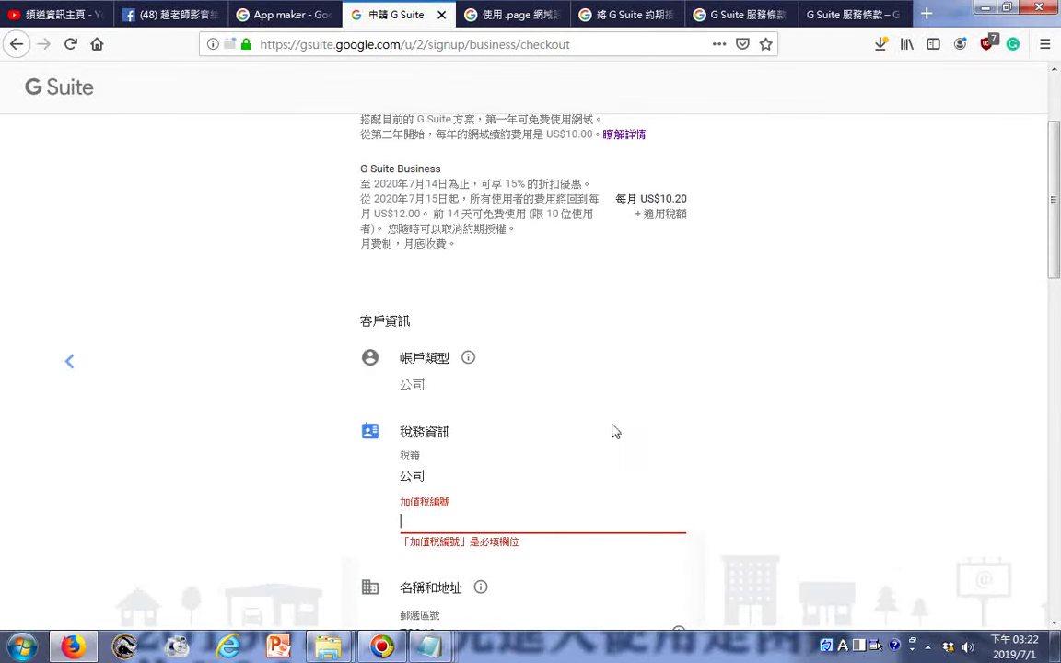
scroll(615, 431, down, 2)
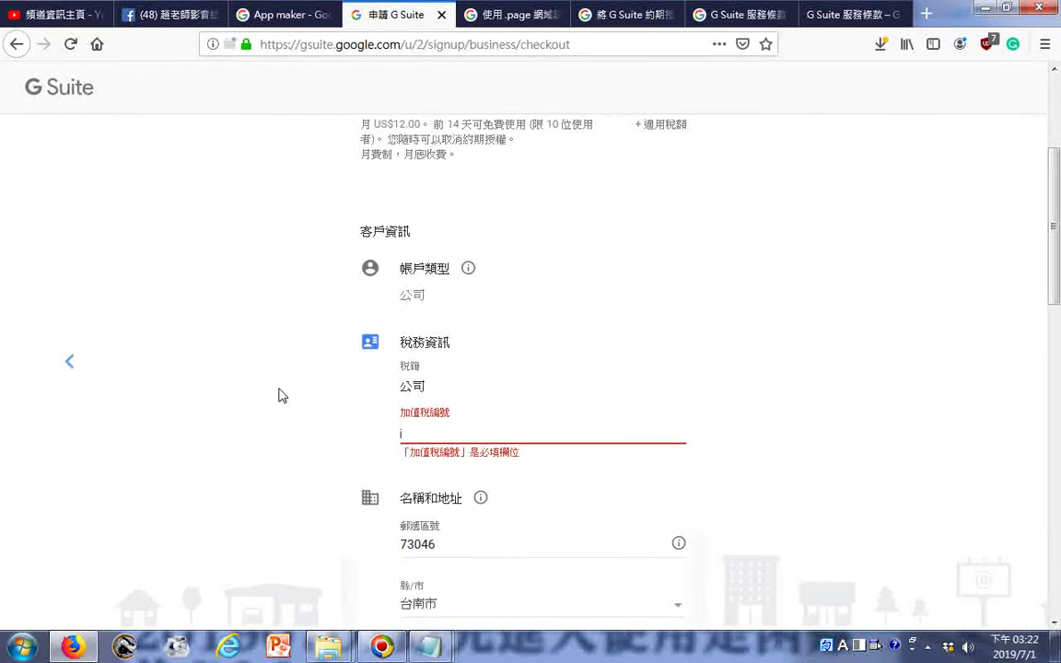
scroll(291, 407, down, 15)
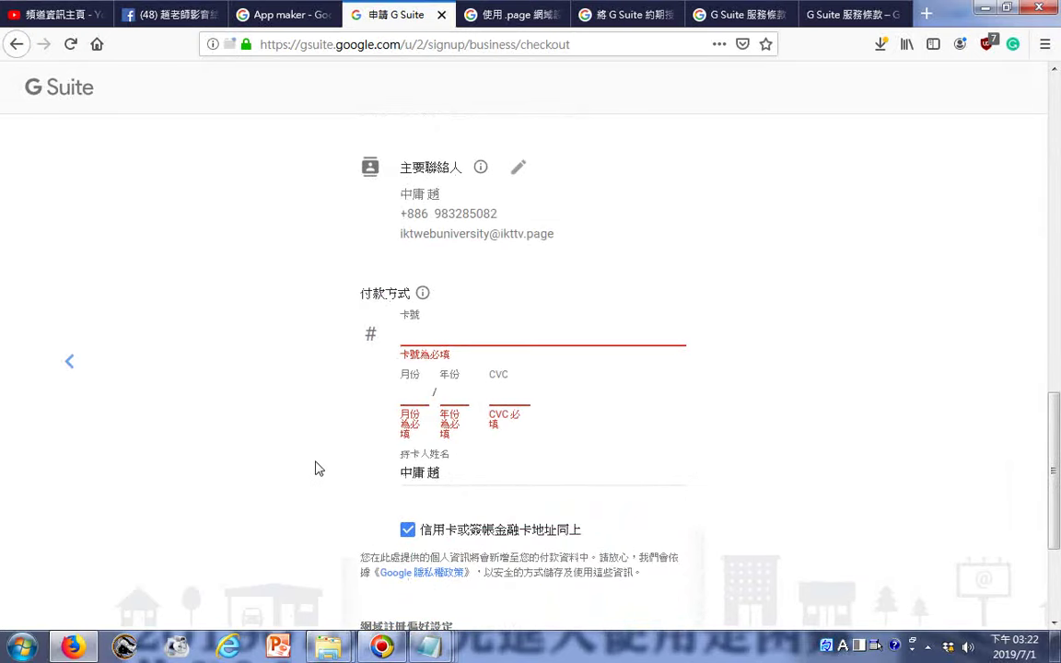
scroll(488, 479, down, 3)
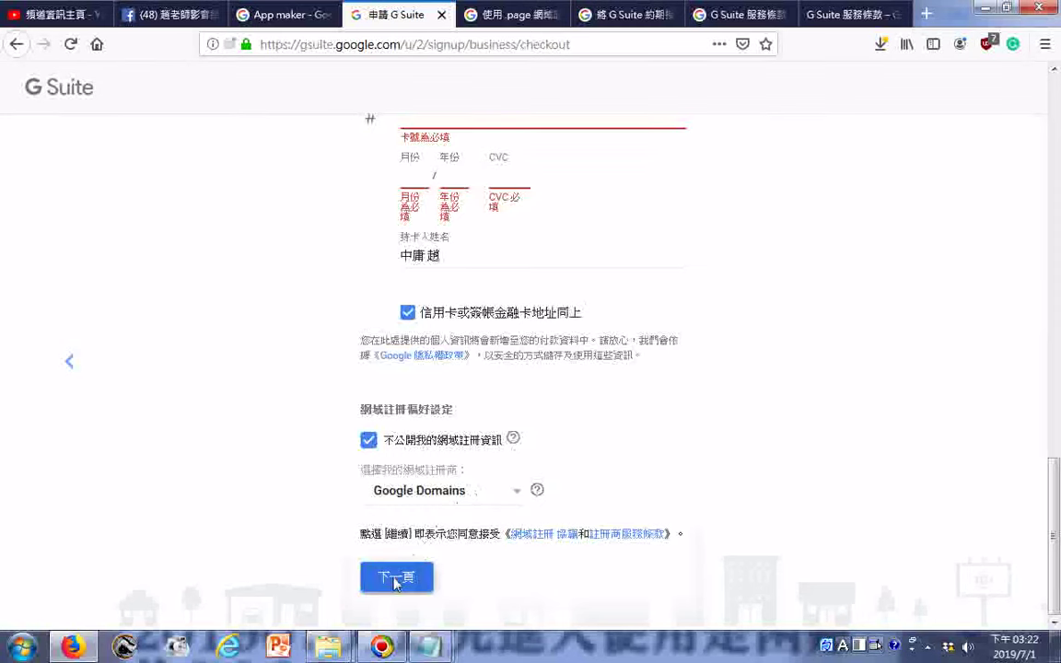
click(396, 577)
scroll(315, 471, down, 6)
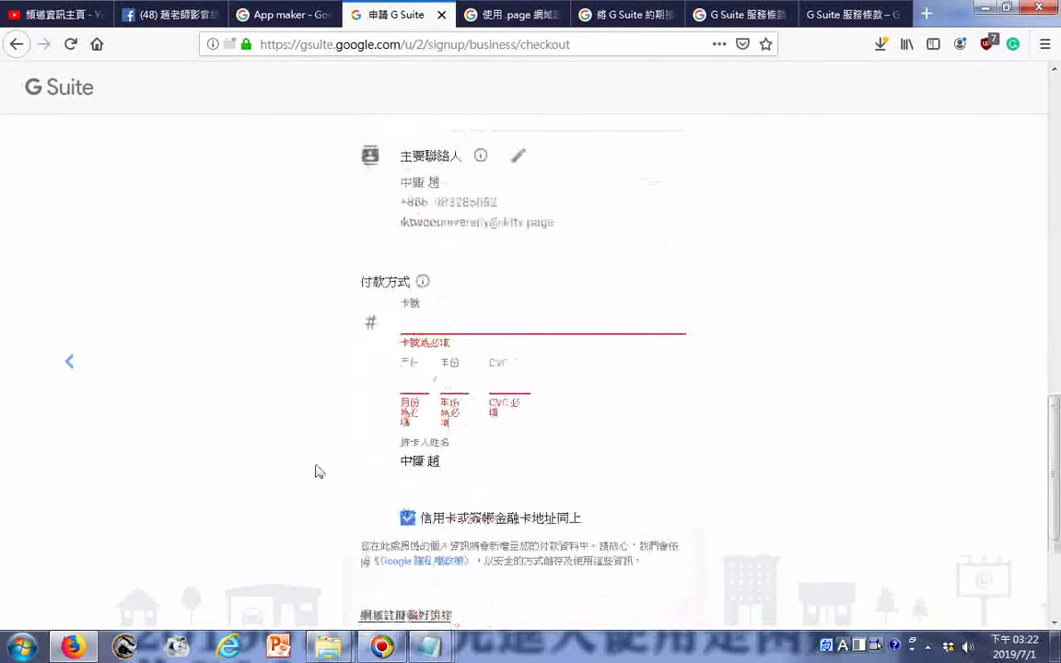
scroll(315, 471, down, 3)
mouse_move(419, 654)
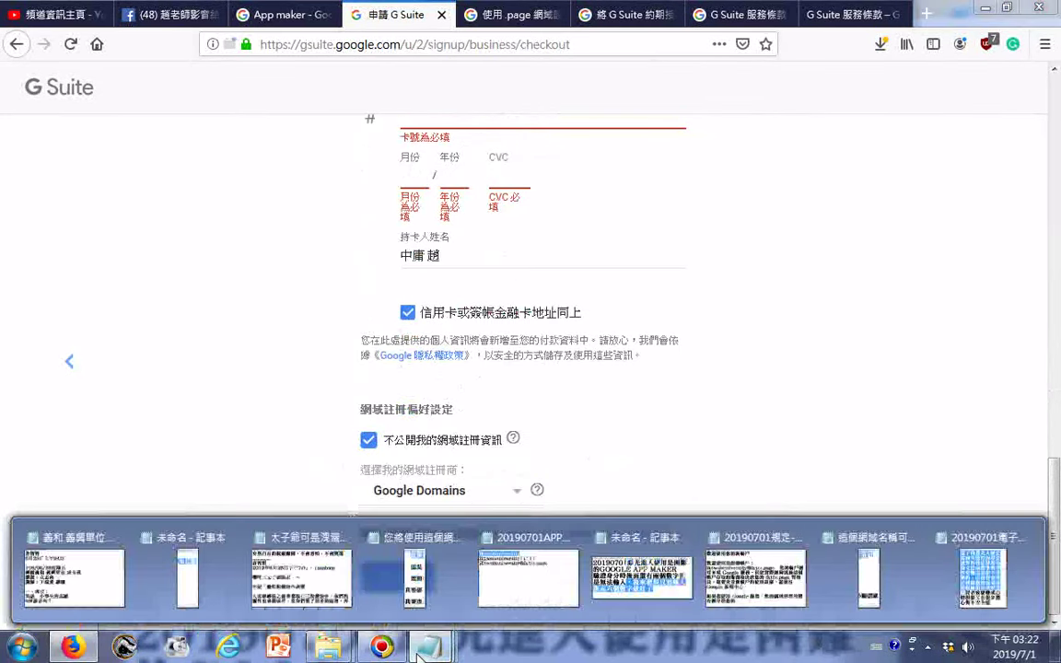
- Replace the character after 料 with 、看 and join the 章/條 lines with a comma
click(981, 544)
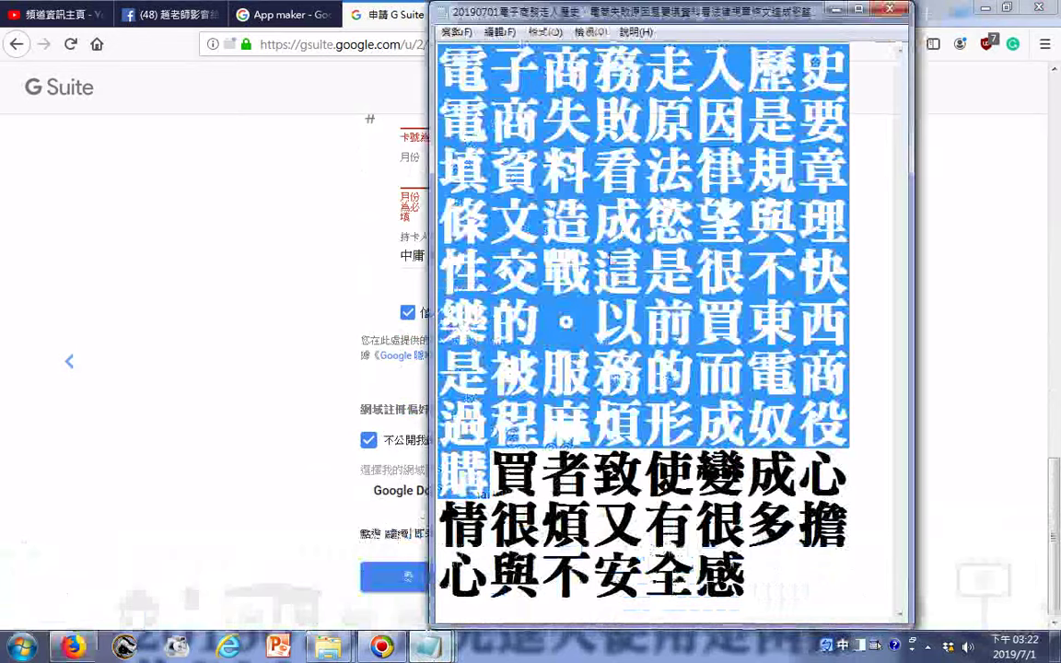
click(595, 206)
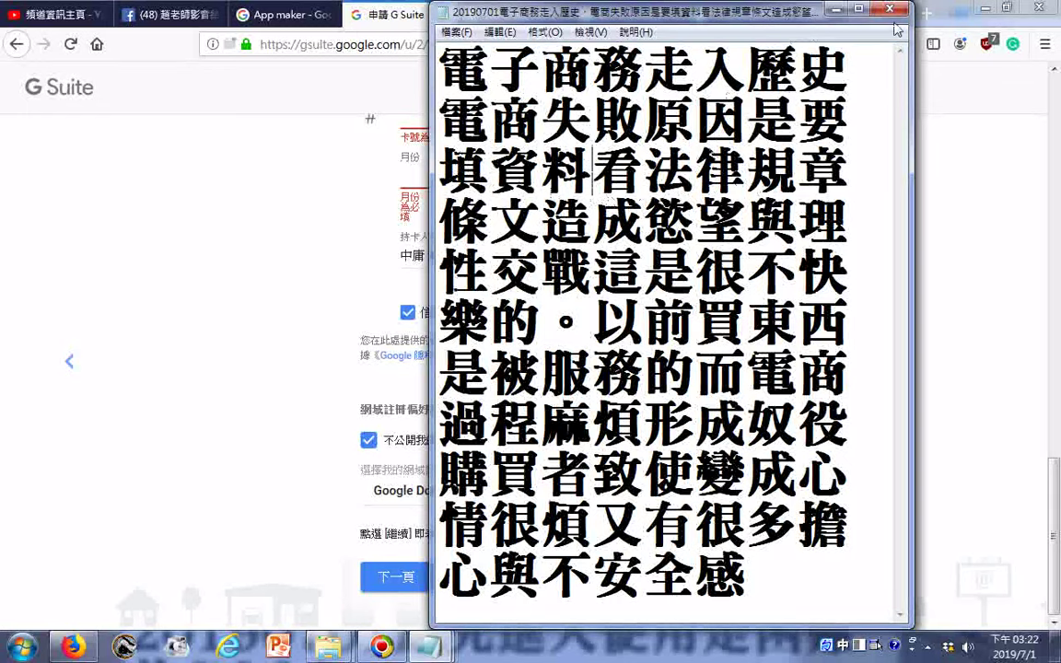
text(；)
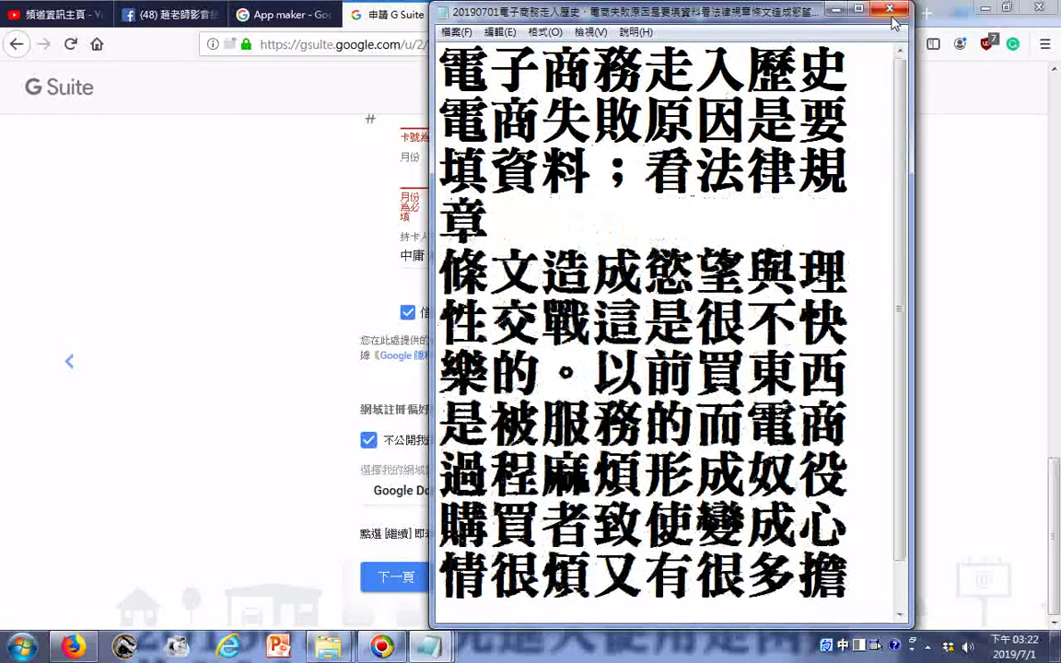
key(BackSpace)
key(Delete)
text(、看)
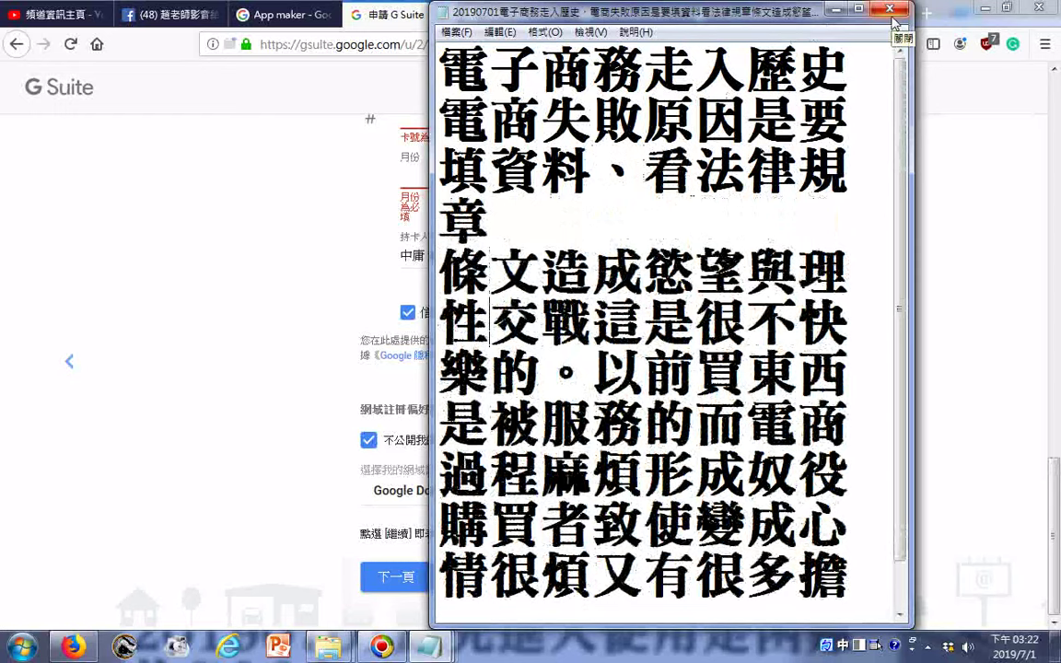
key(BackSpace)
key(Right)
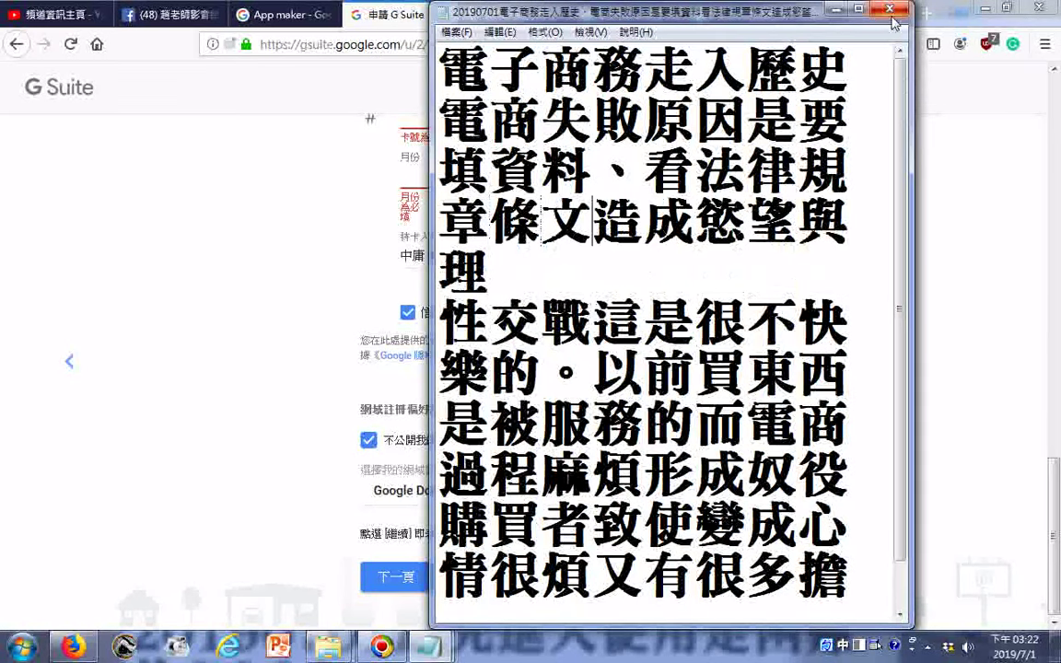
text(，)
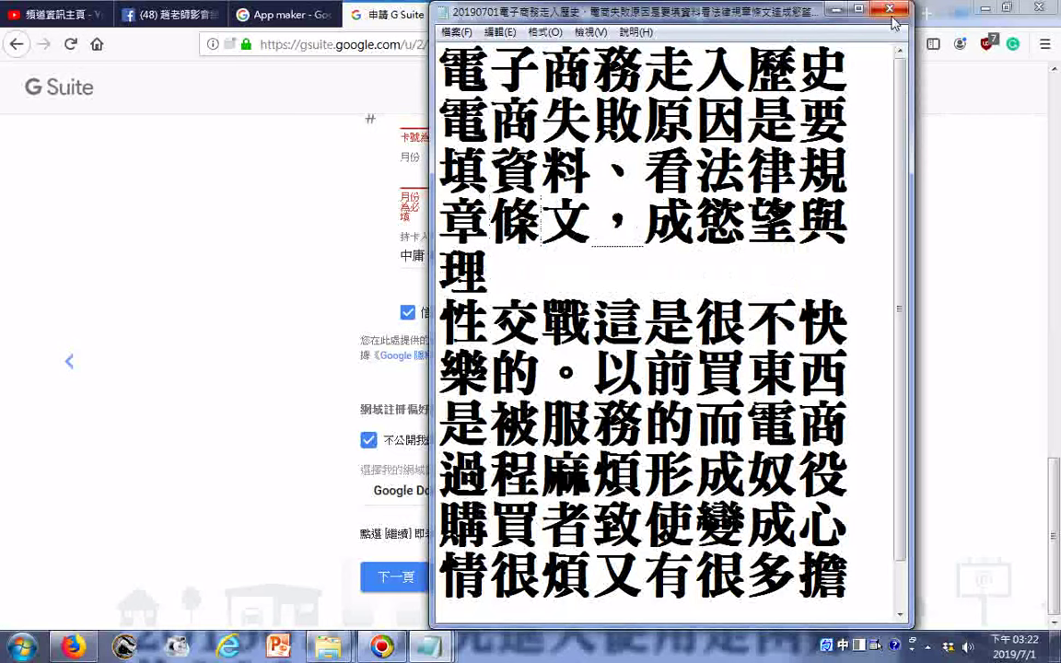
- Join the remaining broken lines so the note ends with 有很多擔心與不安全感
key(Delete)
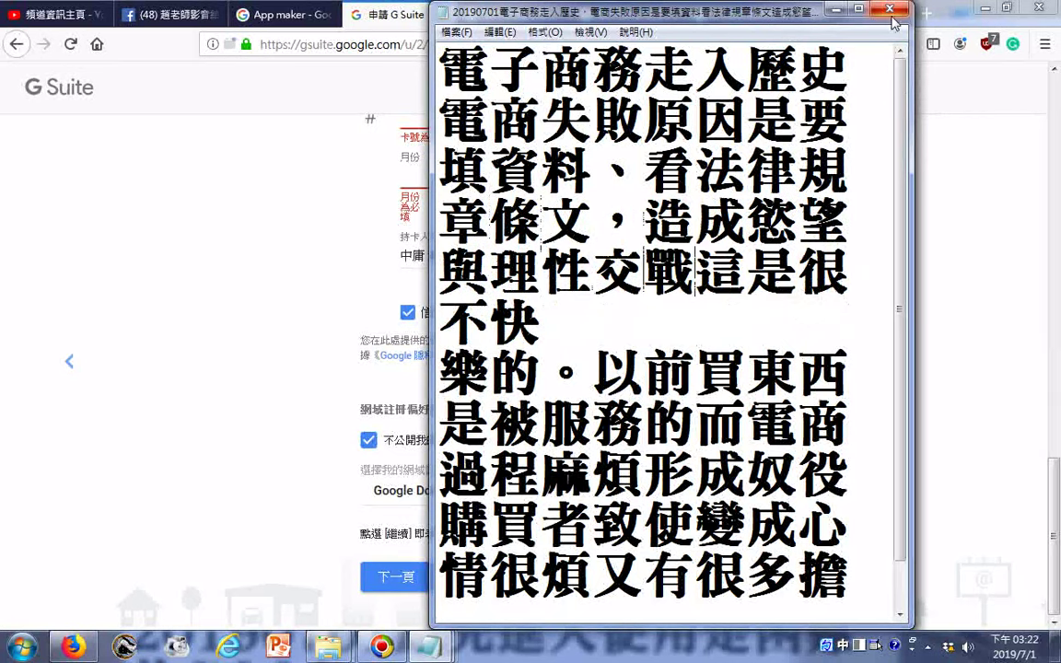
text(，)
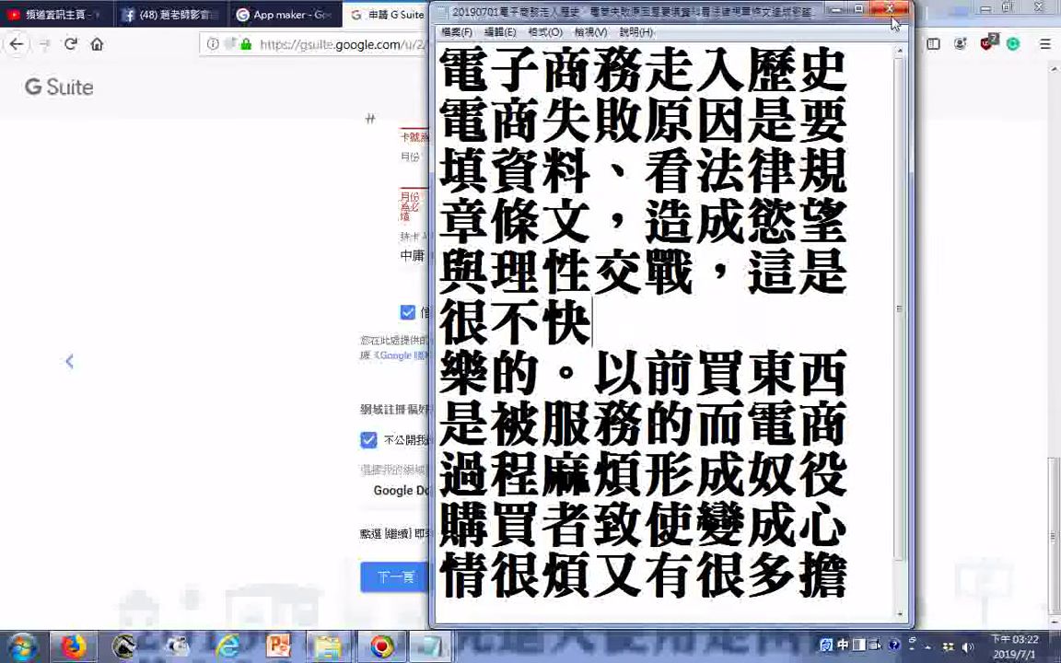
key(Delete)
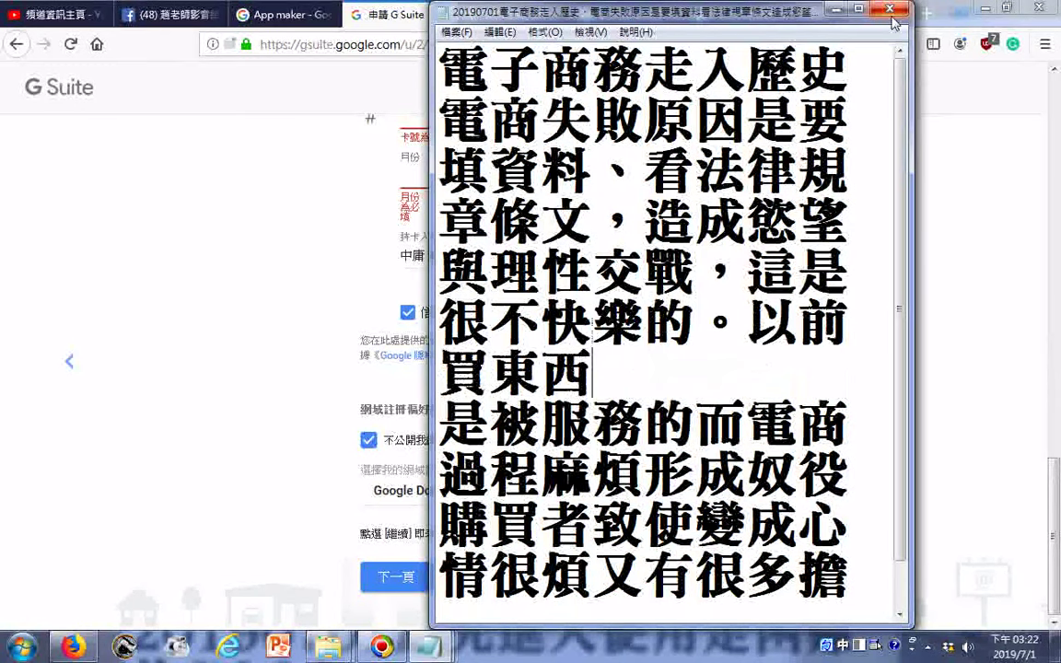
key(Delete)
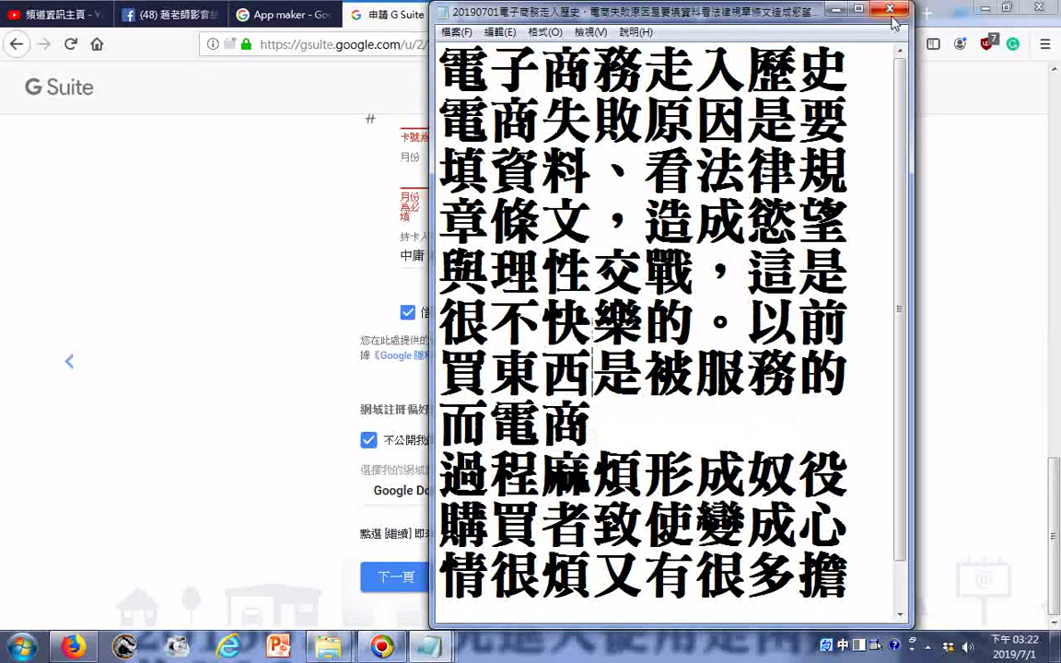
key(Delete)
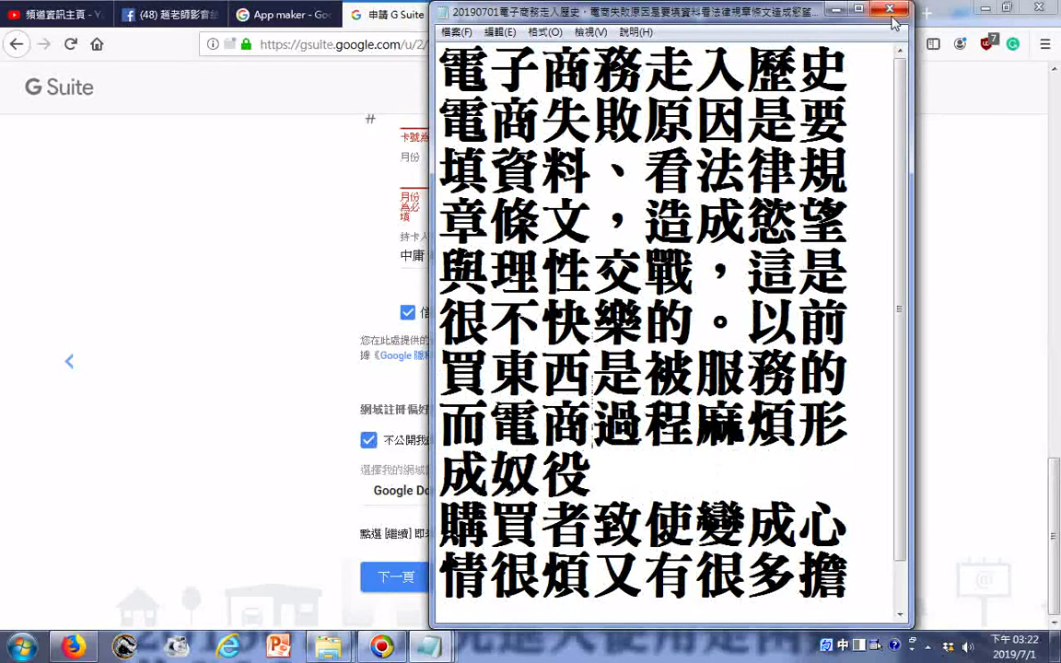
key(Delete)
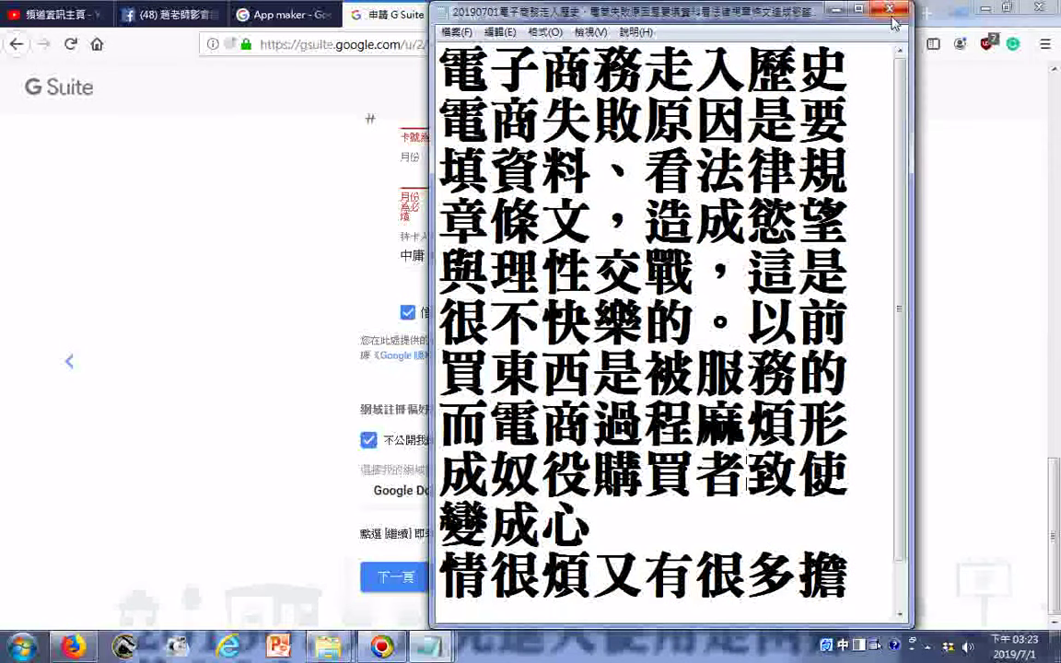
text(，)
key(Down)
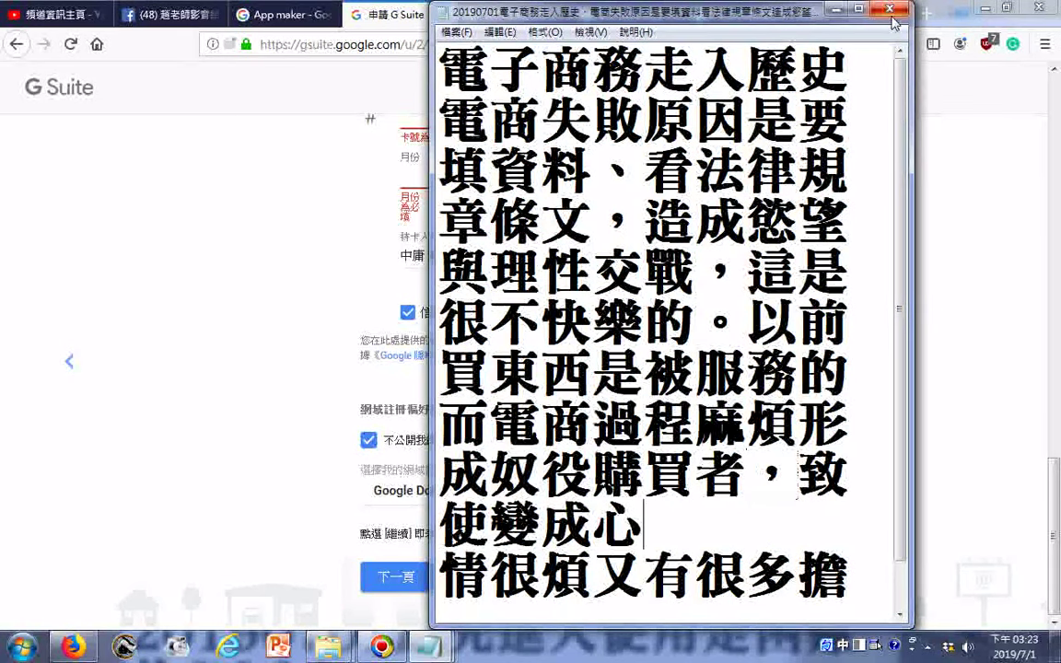
key(Delete)
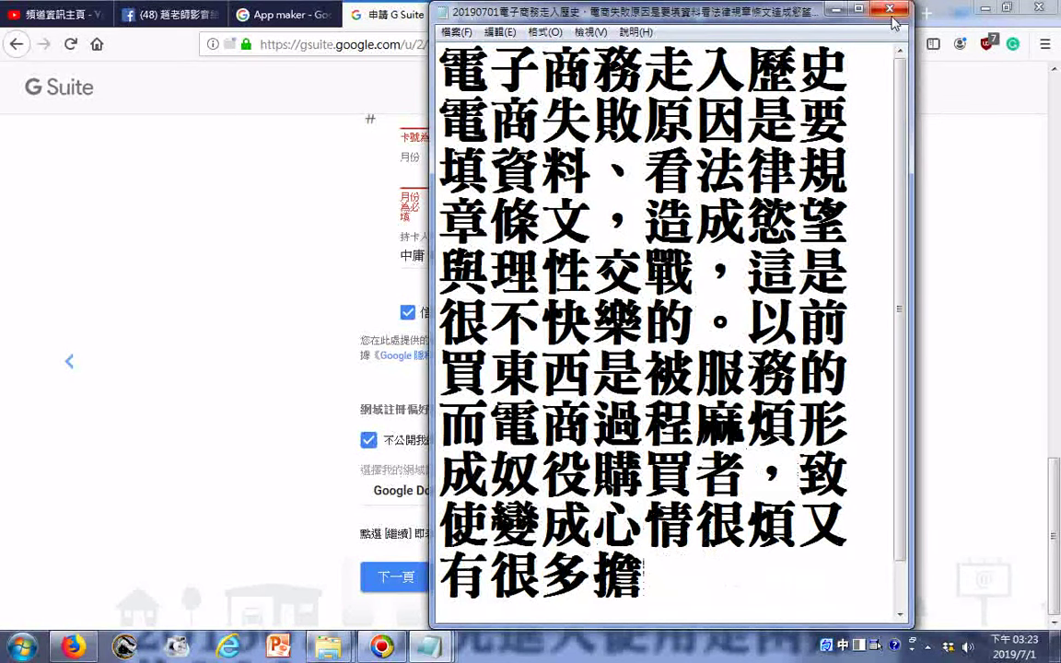
key(Delete)
key(Down)
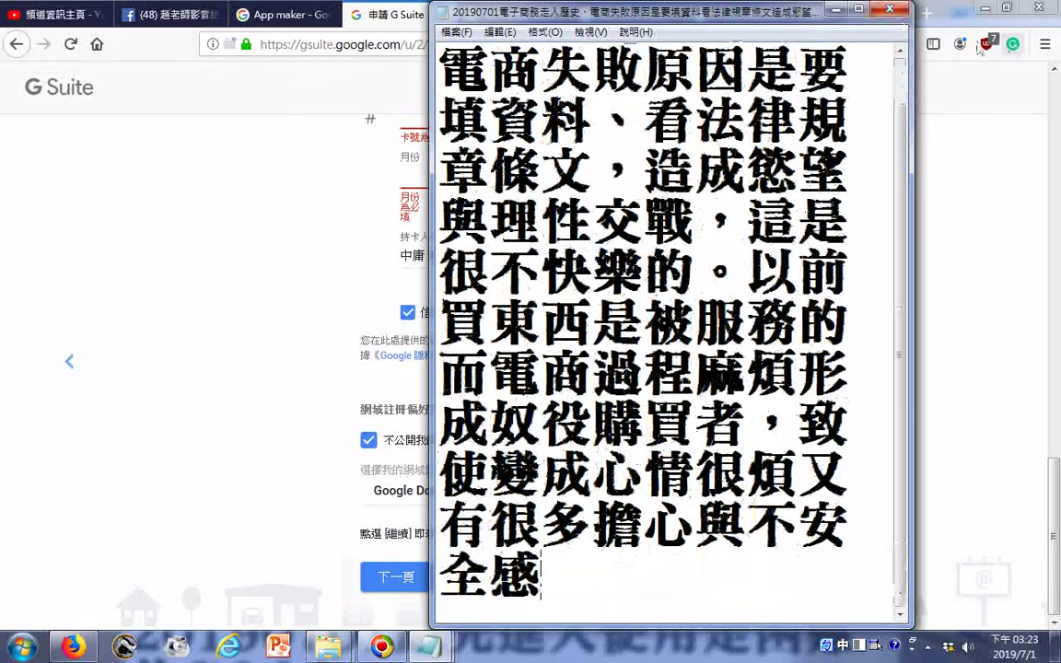
key(ctrl+Home)
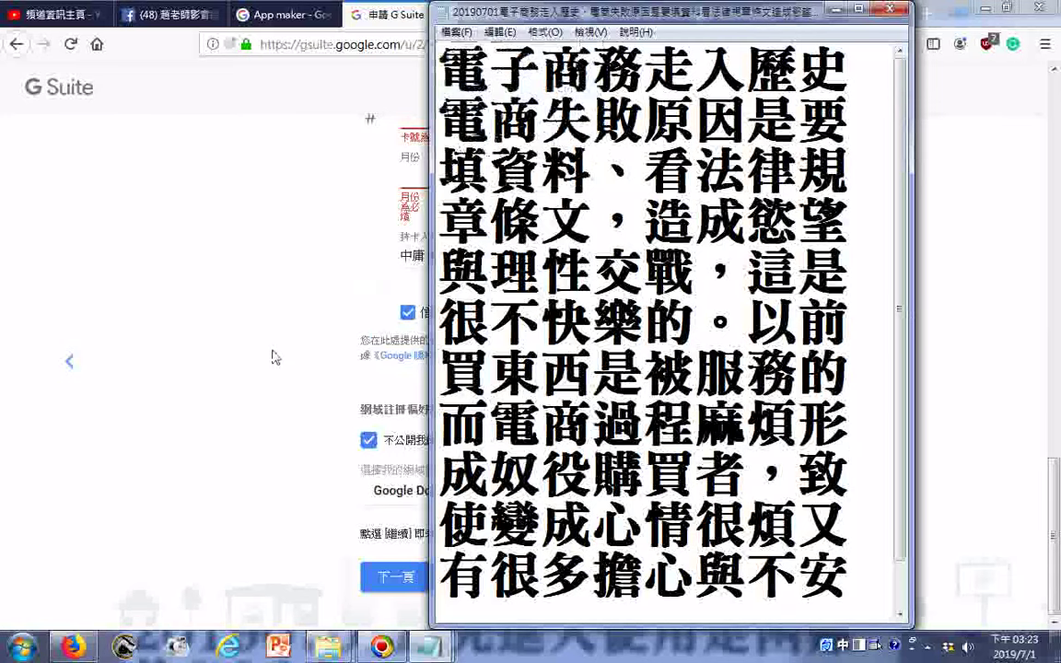
- Move between the G Suite checkout page and the App maker search results tab
click(244, 318)
scroll(429, 470, up, 10)
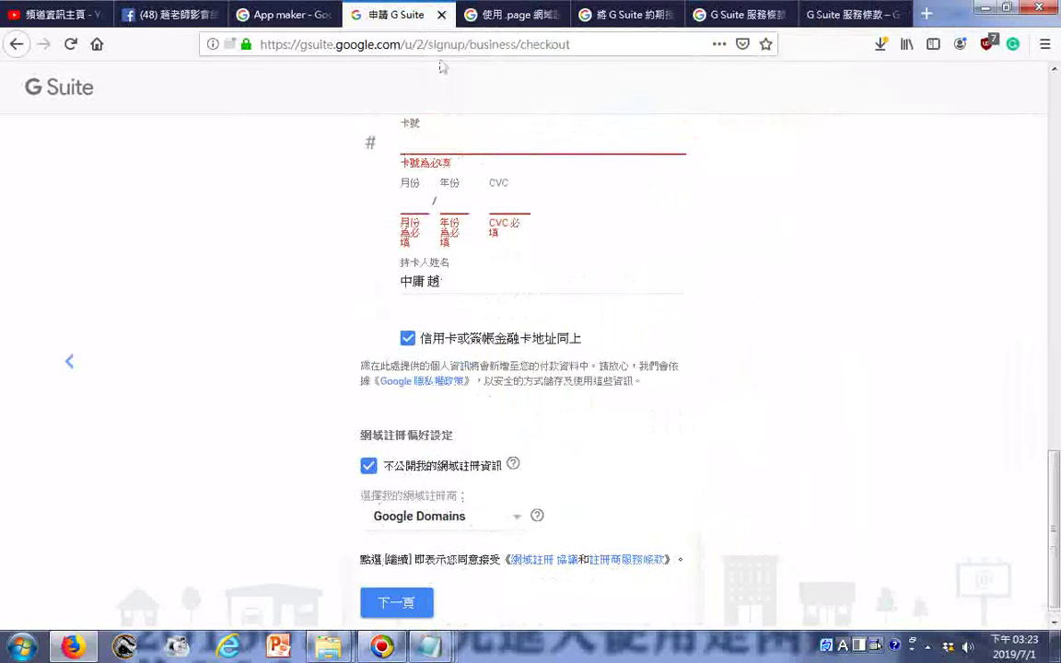
scroll(487, 164, up, 5)
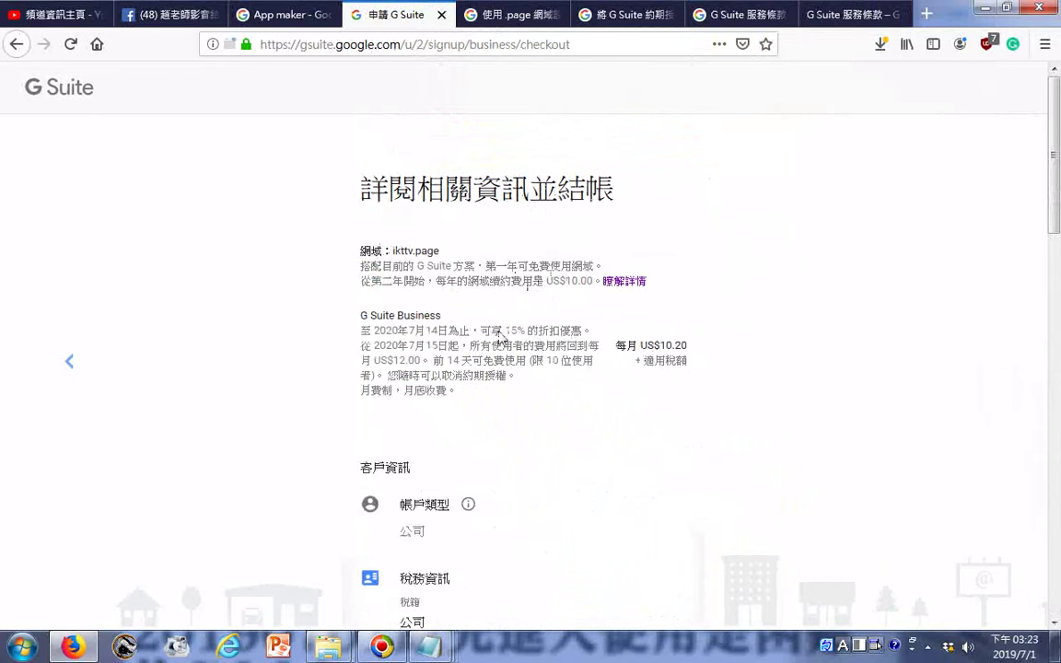
click(285, 18)
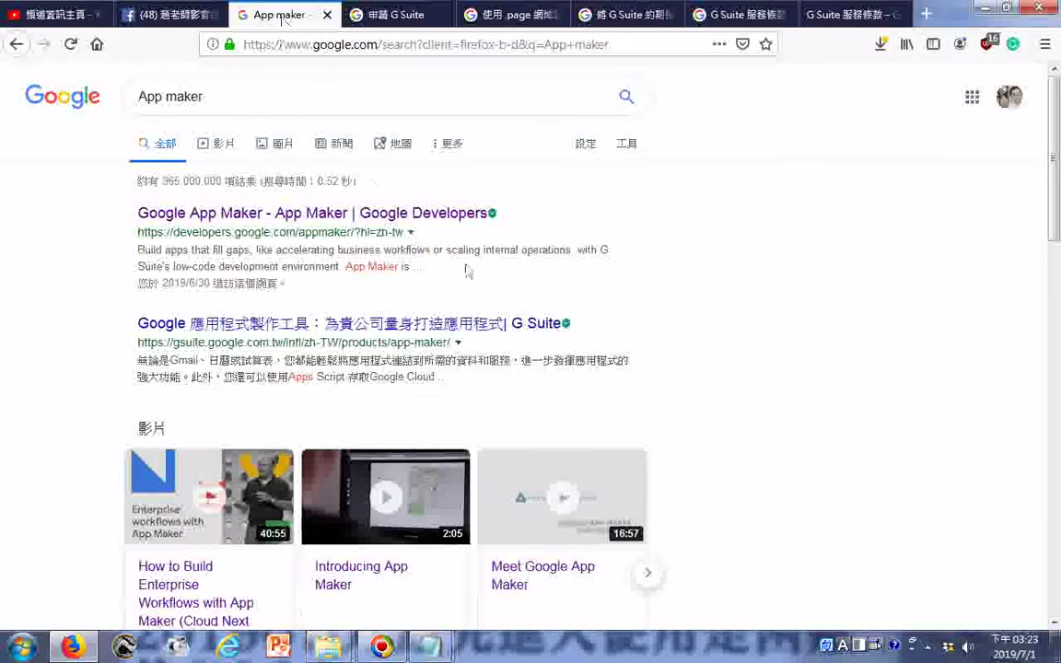
click(408, 17)
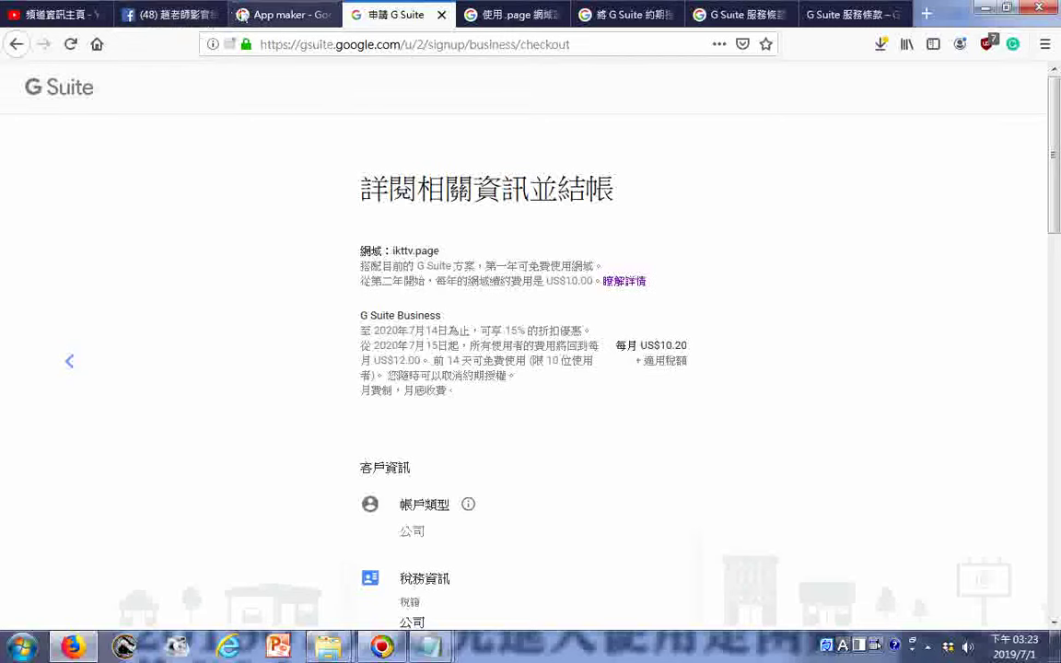
click(276, 15)
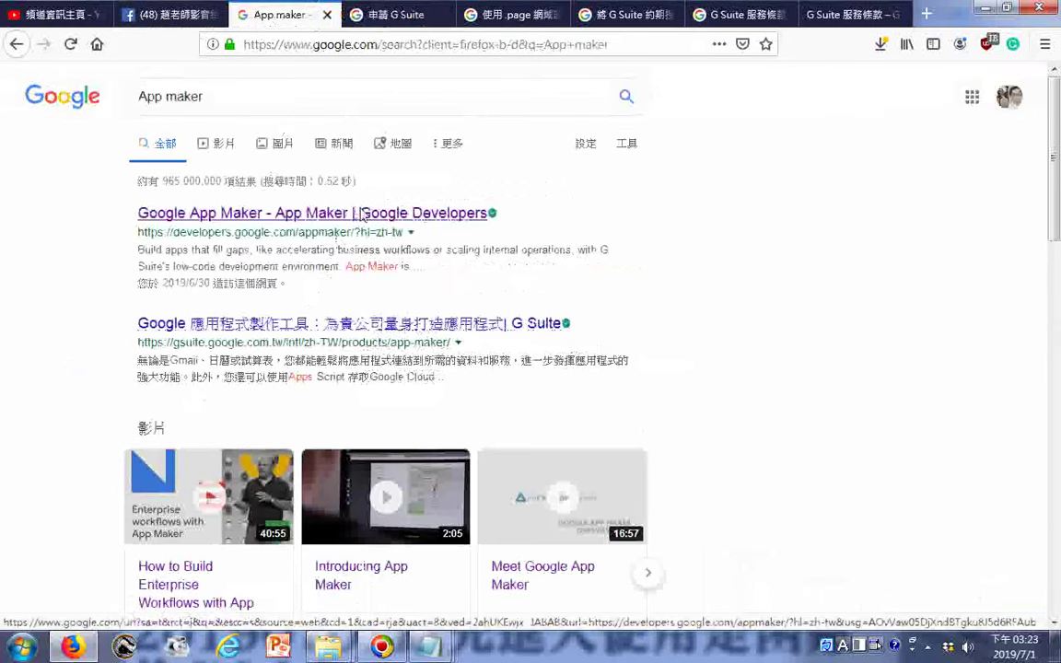
- Go from the Google App Maker developer page through its getting-started overview to the build tutorial
click(362, 214)
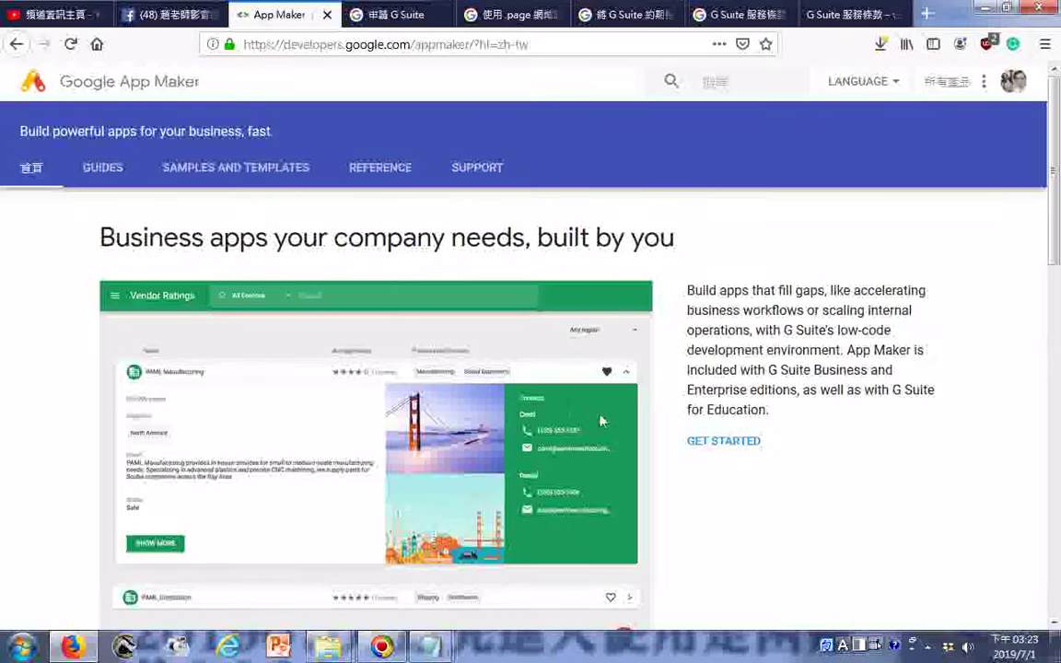
scroll(599, 420, down, 2)
click(711, 363)
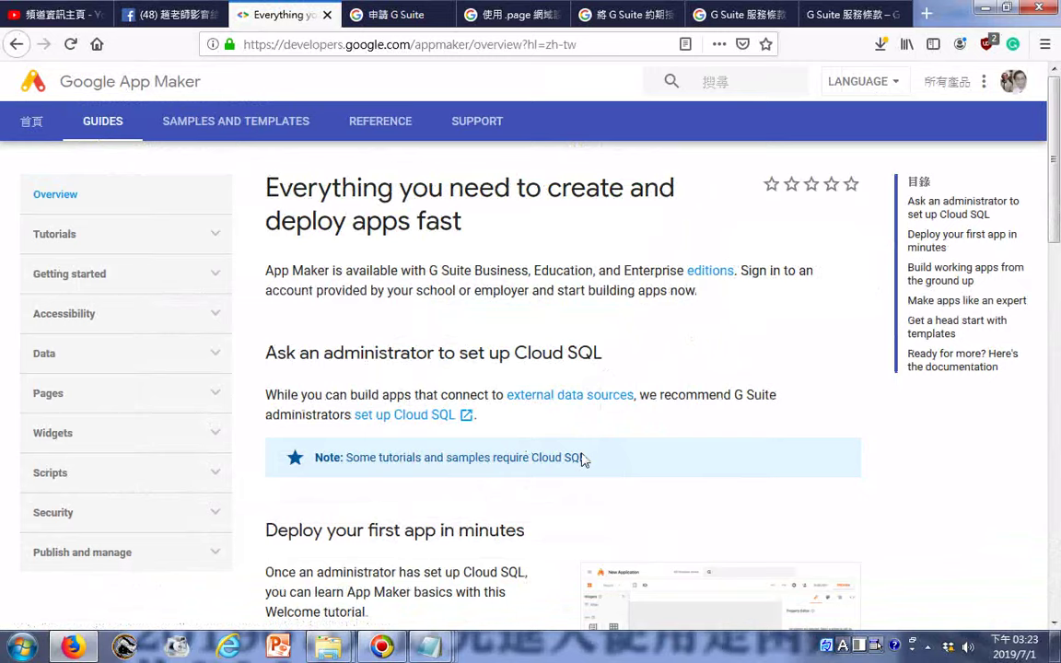
scroll(582, 456, down, 3)
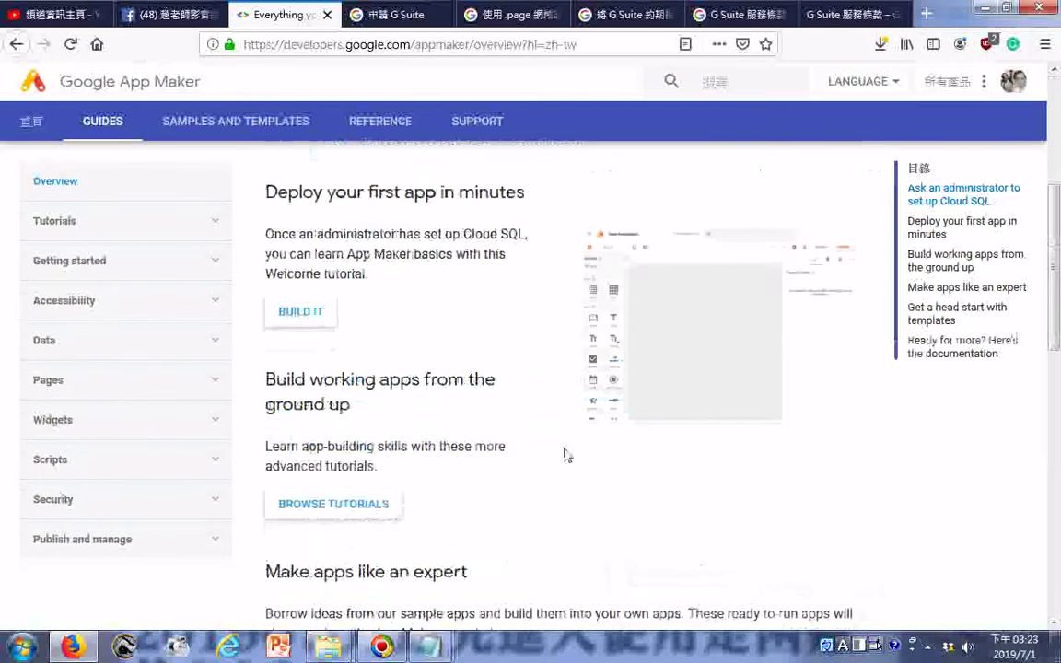
click(316, 322)
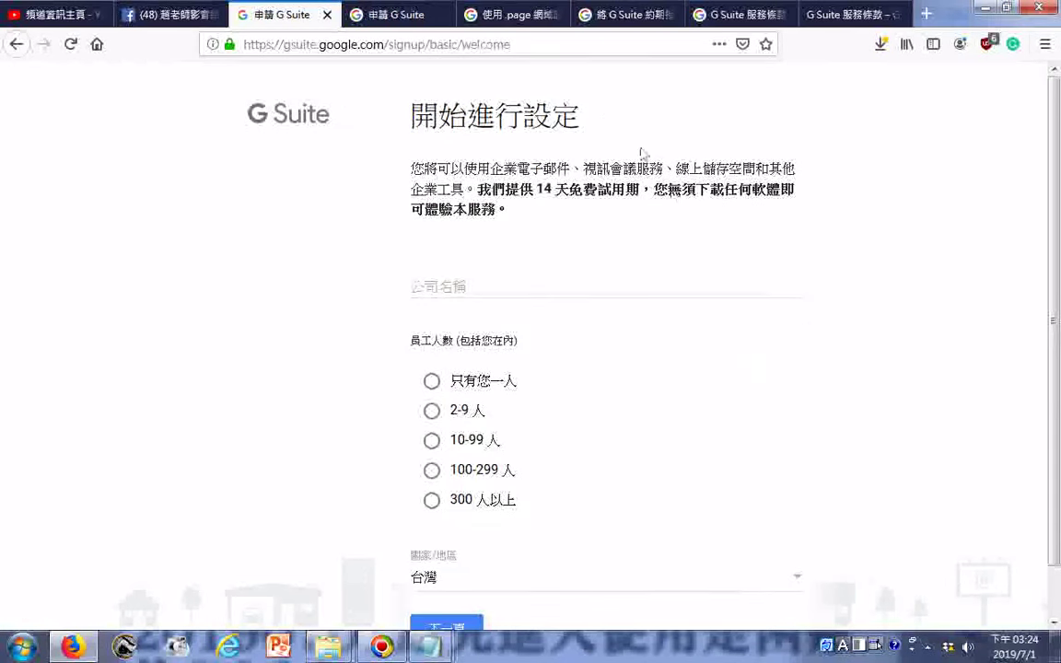
- Return to the App Maker product page, open the contact-sales form and enter the first name
scroll(718, 275, down, 1)
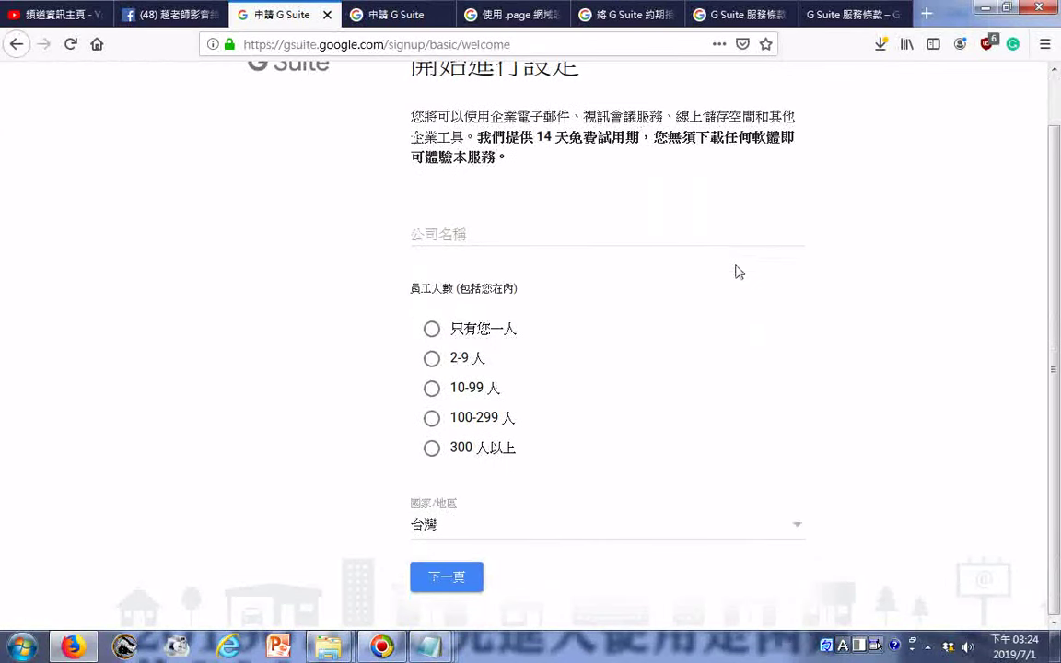
scroll(742, 279, up, 1)
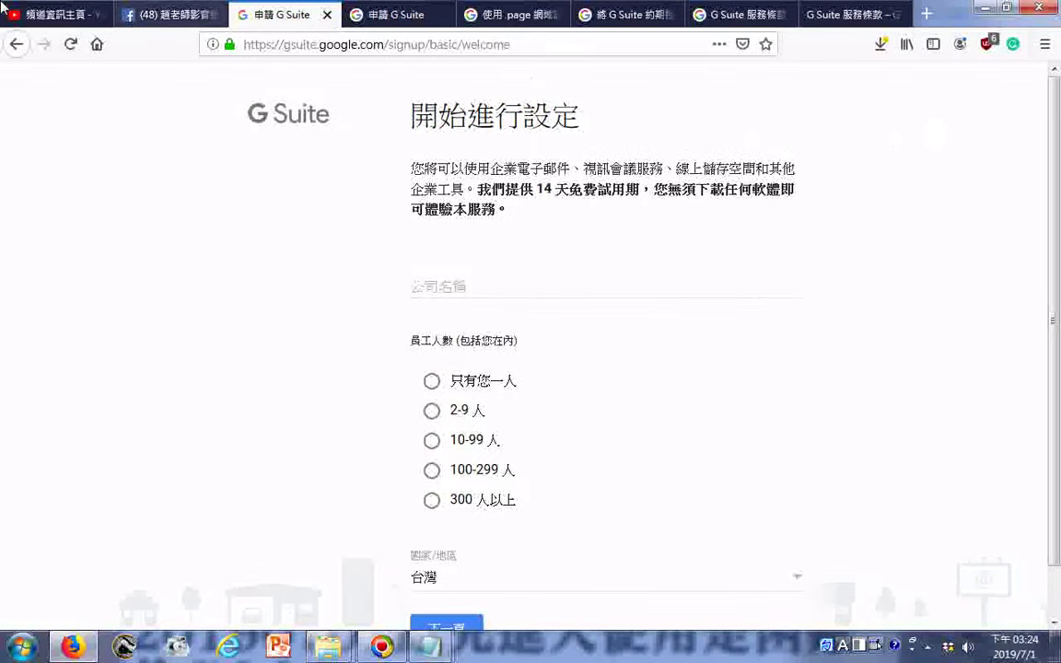
click(15, 46)
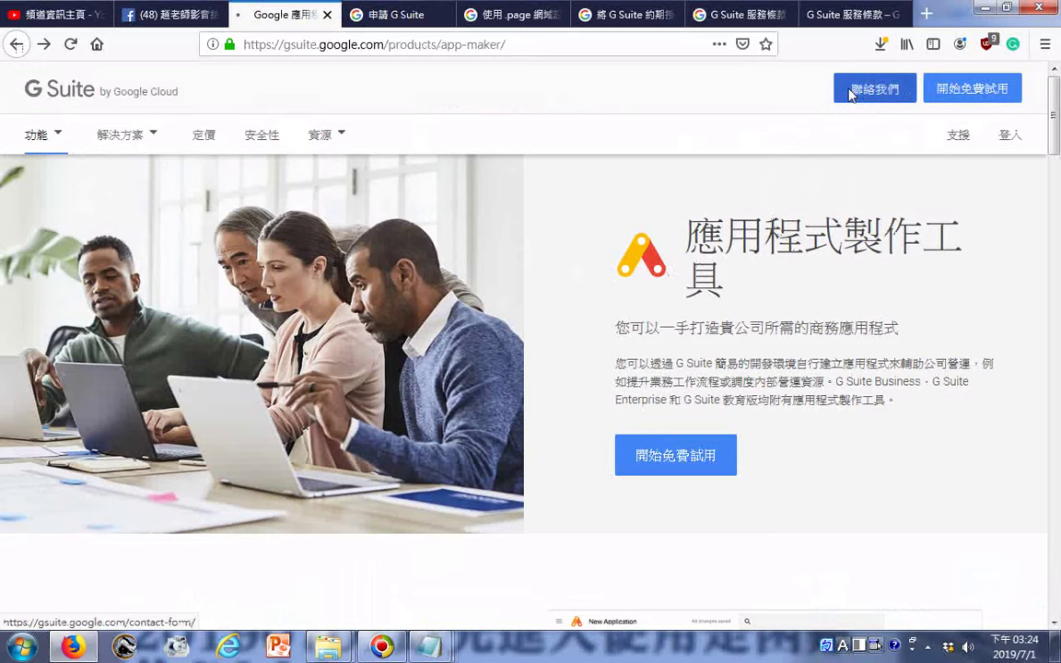
click(850, 92)
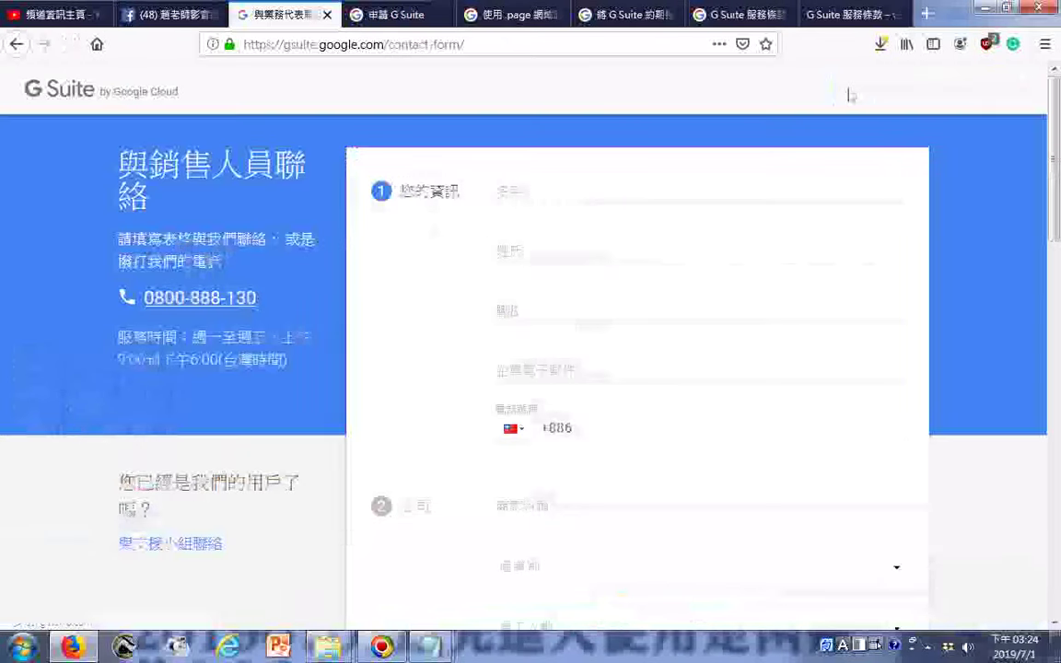
click(571, 195)
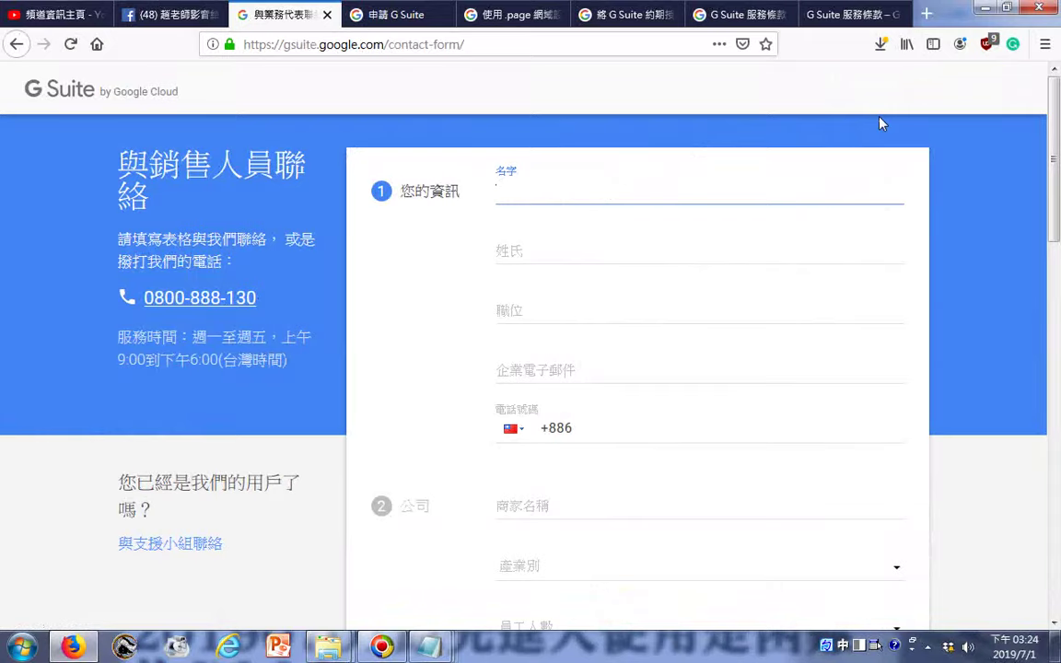
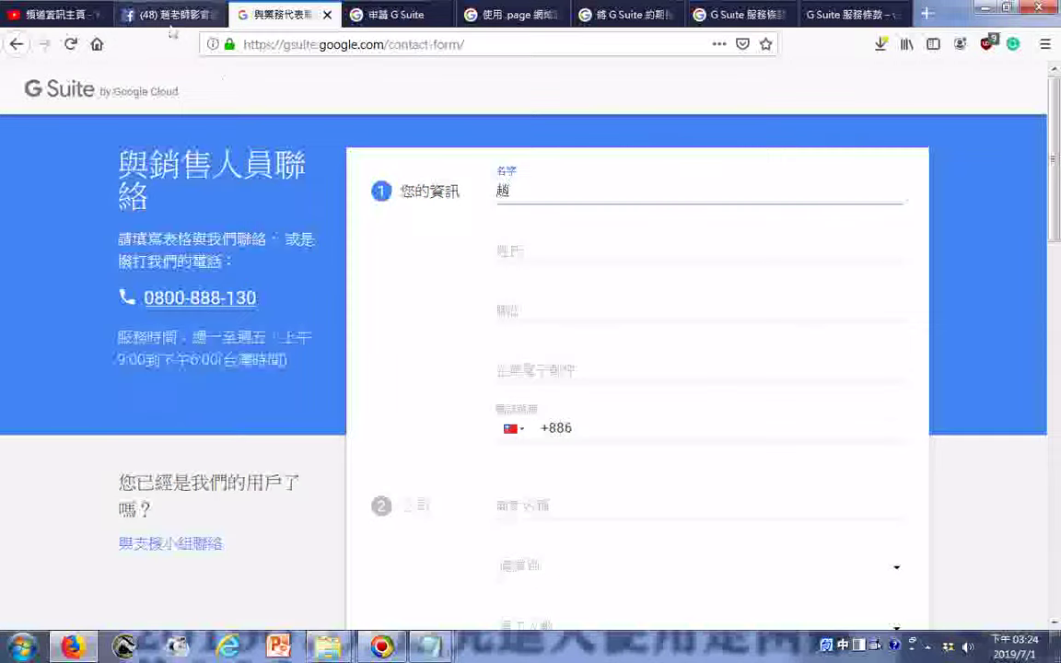
click(419, 16)
- Copy the 加值稅編號 required-field error into a new Notepad note
click(492, 17)
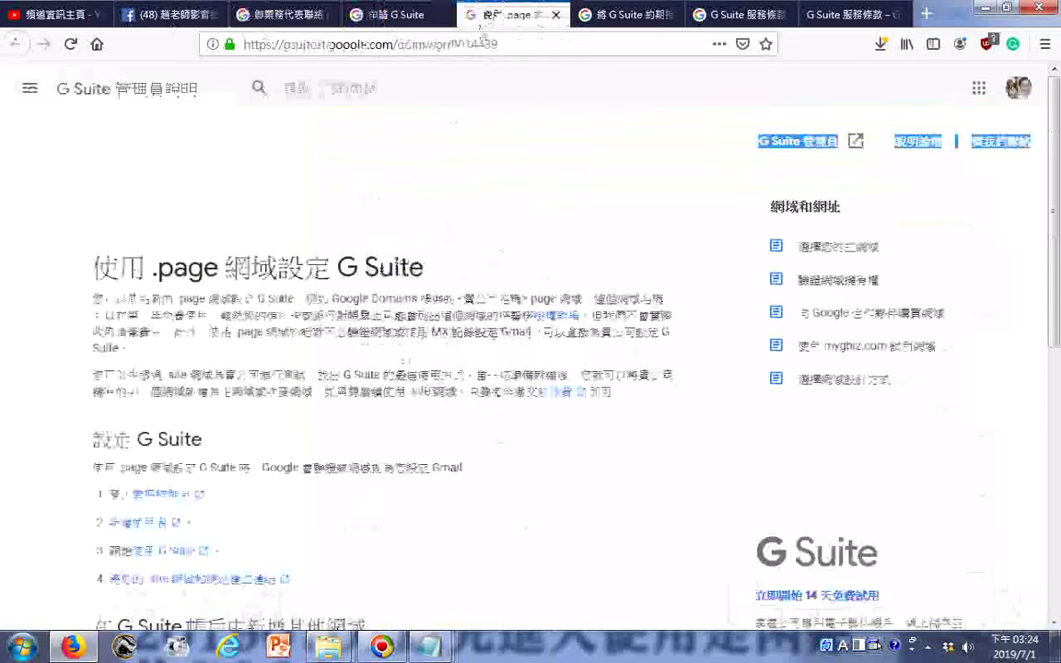
click(394, 17)
scroll(473, 266, down, 5)
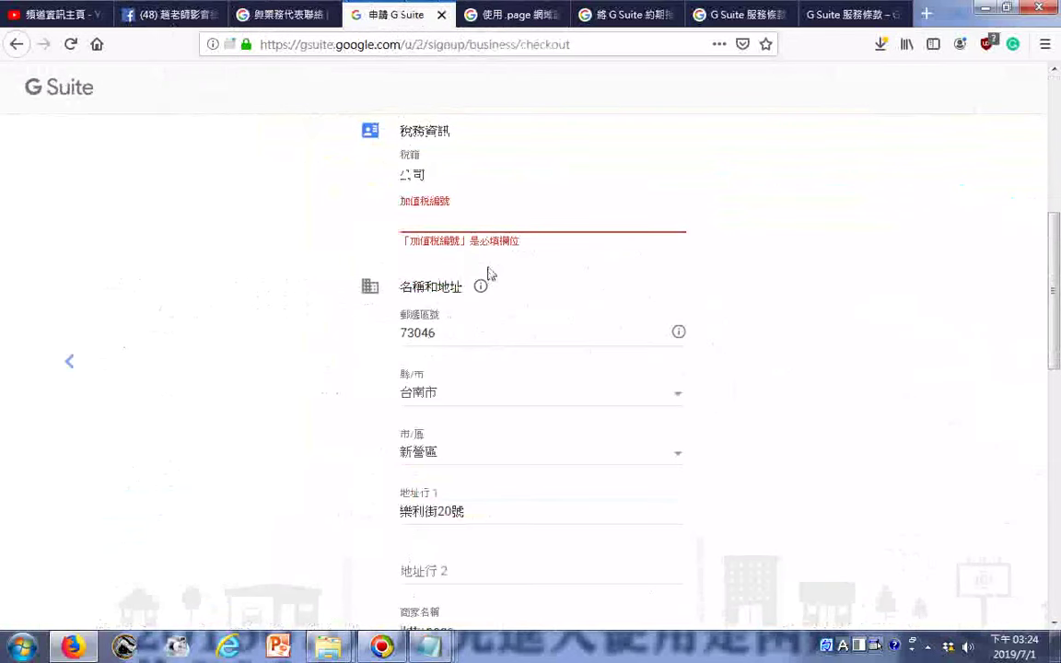
drag(553, 248, 401, 241)
right_click(422, 242)
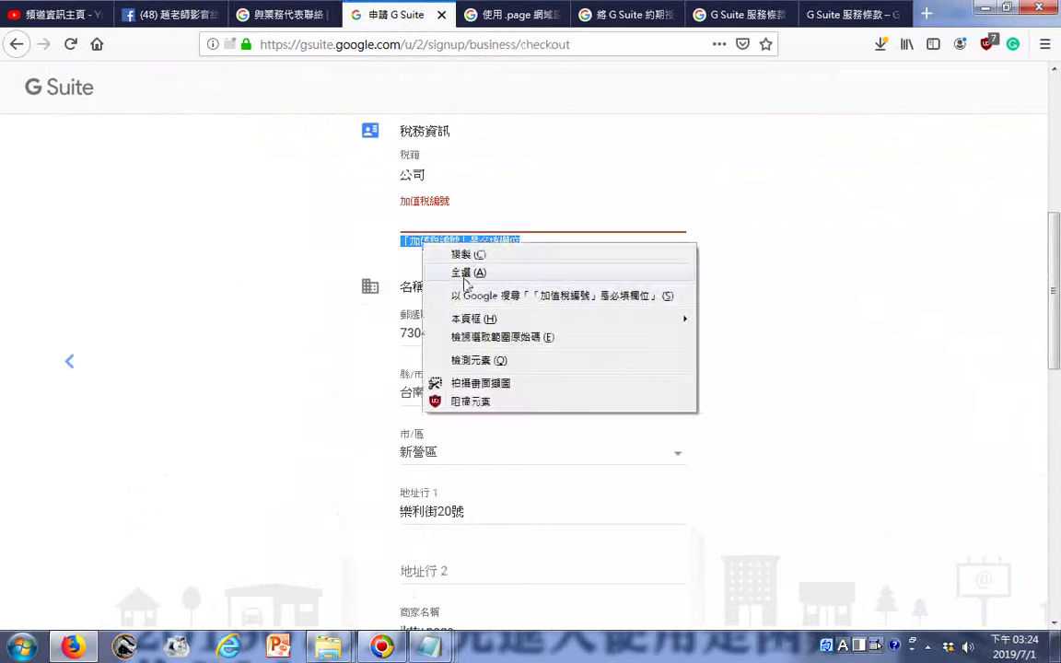
click(472, 260)
scroll(379, 455, down, 7)
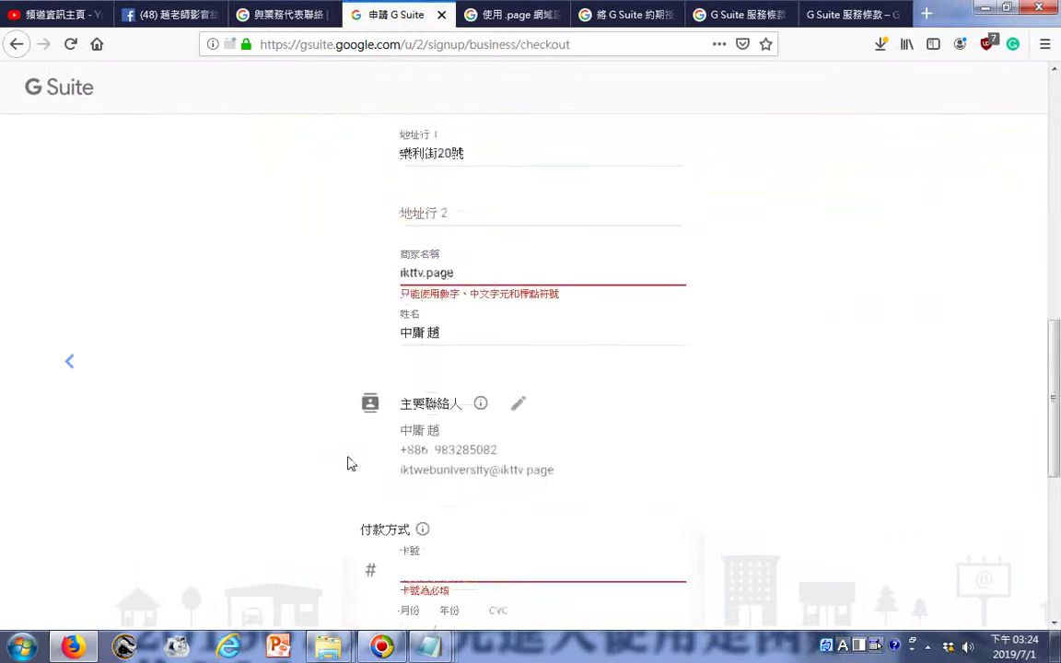
key(super)
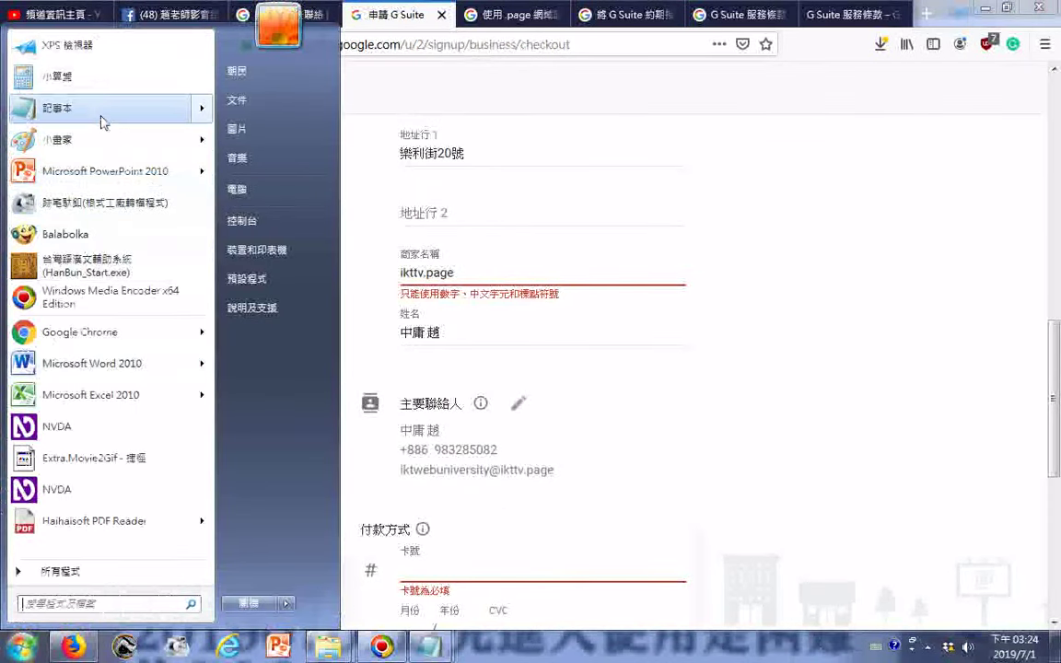
key(Escape)
right_click(149, 370)
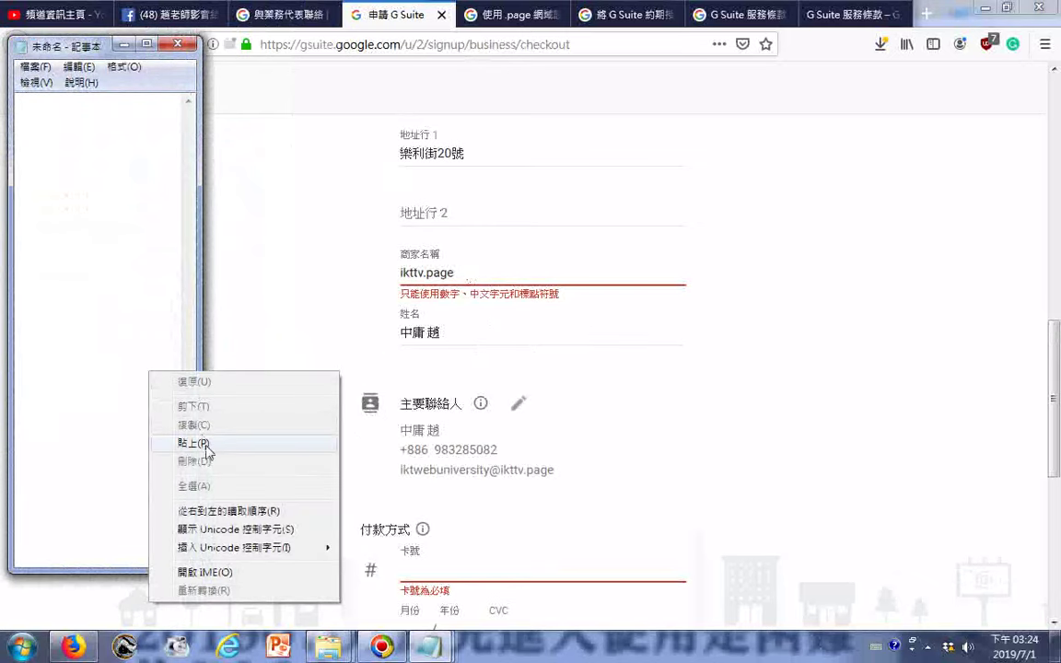
click(180, 440)
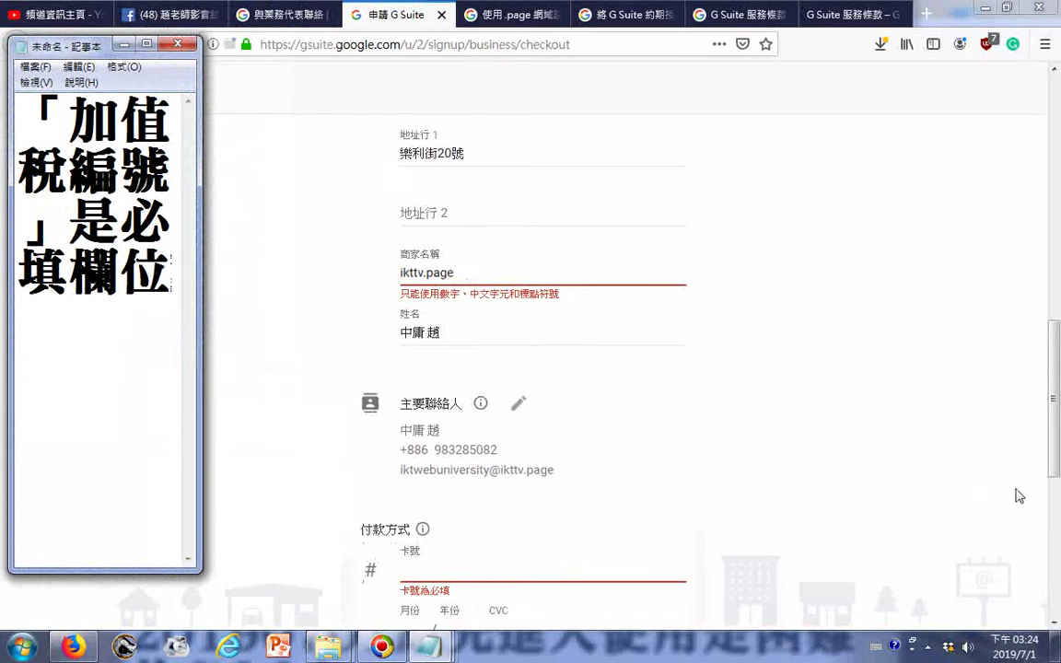
- Select the card-number and expiry required-field errors on the checkout page
click(921, 450)
scroll(928, 505, down, 3)
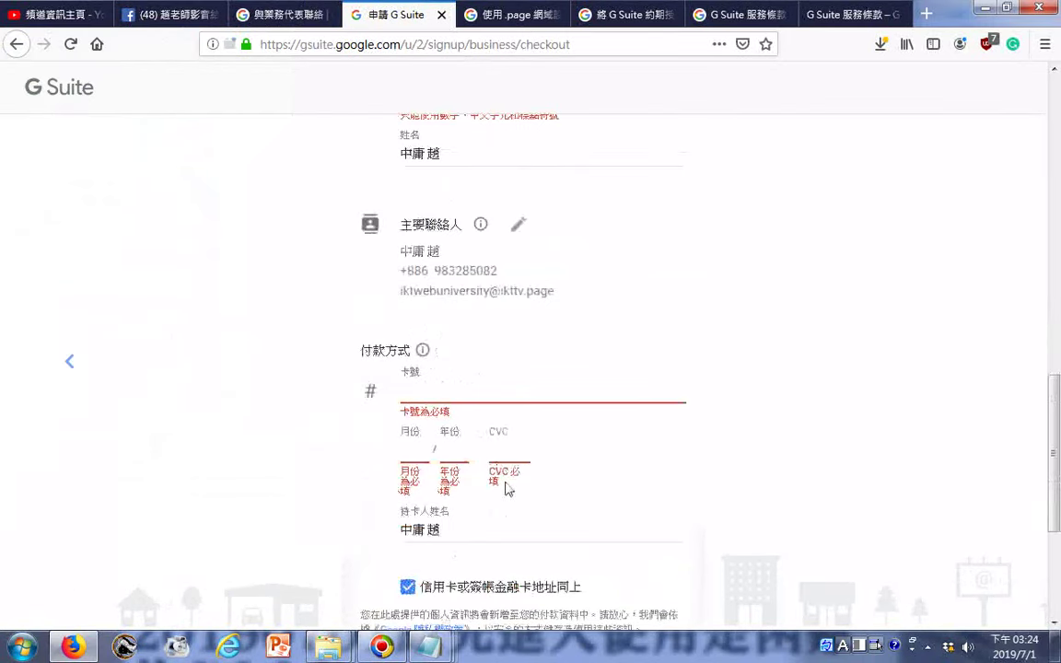
drag(442, 451, 376, 427)
click(505, 532)
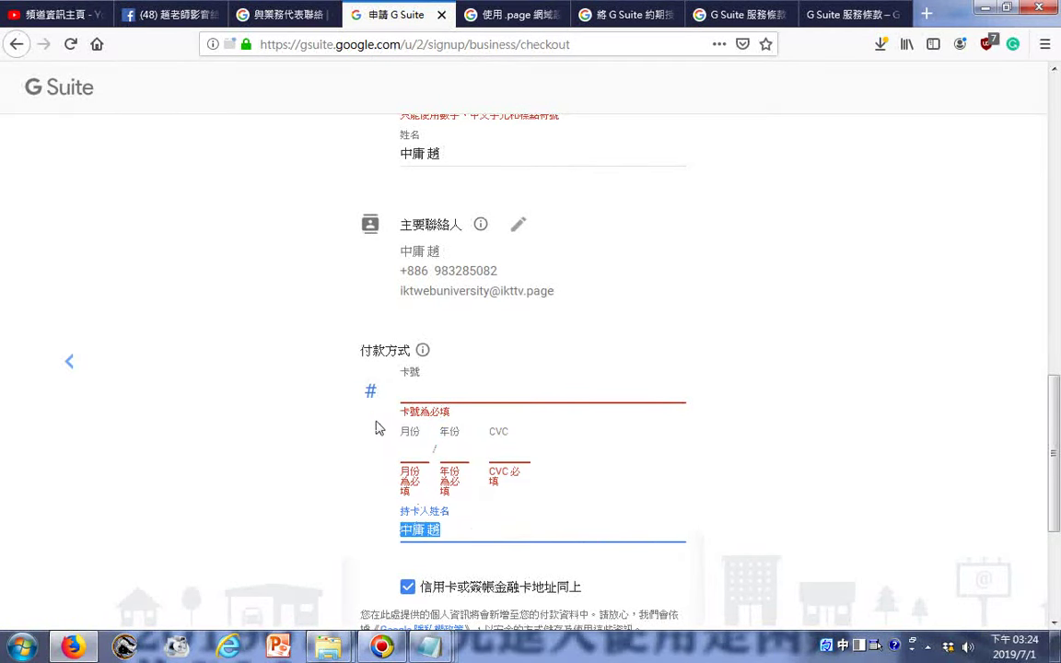
click(360, 346)
drag(502, 508, 363, 418)
right_click(439, 458)
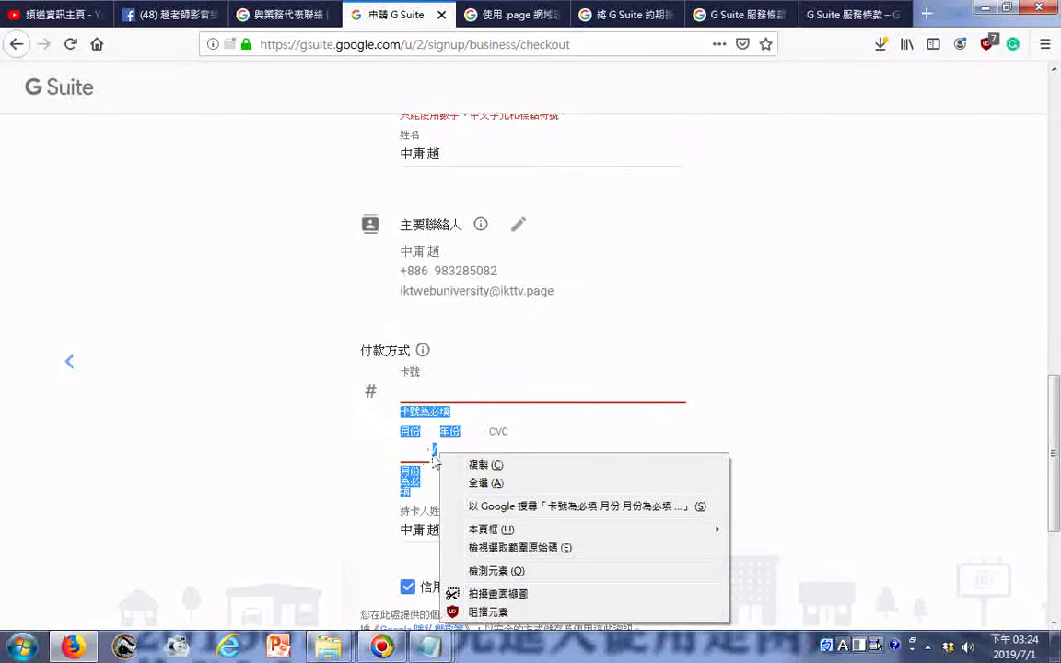
click(313, 437)
click(564, 490)
drag(575, 485, 450, 412)
click(388, 415)
- Copy the card-number, month, year and CVC errors and paste them into the note
mouse_move(542, 501)
mouse_down()
mouse_move(522, 481)
mouse_move(517, 492)
mouse_move(526, 480)
mouse_move(527, 489)
mouse_up()
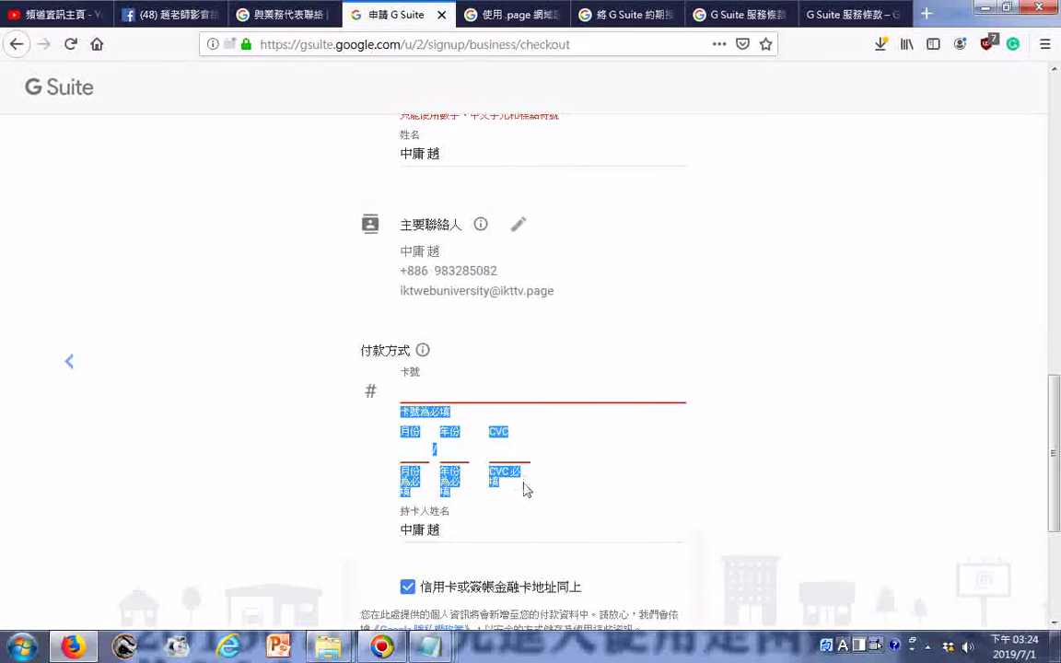
right_click(433, 422)
click(461, 429)
scroll(496, 513, down, 3)
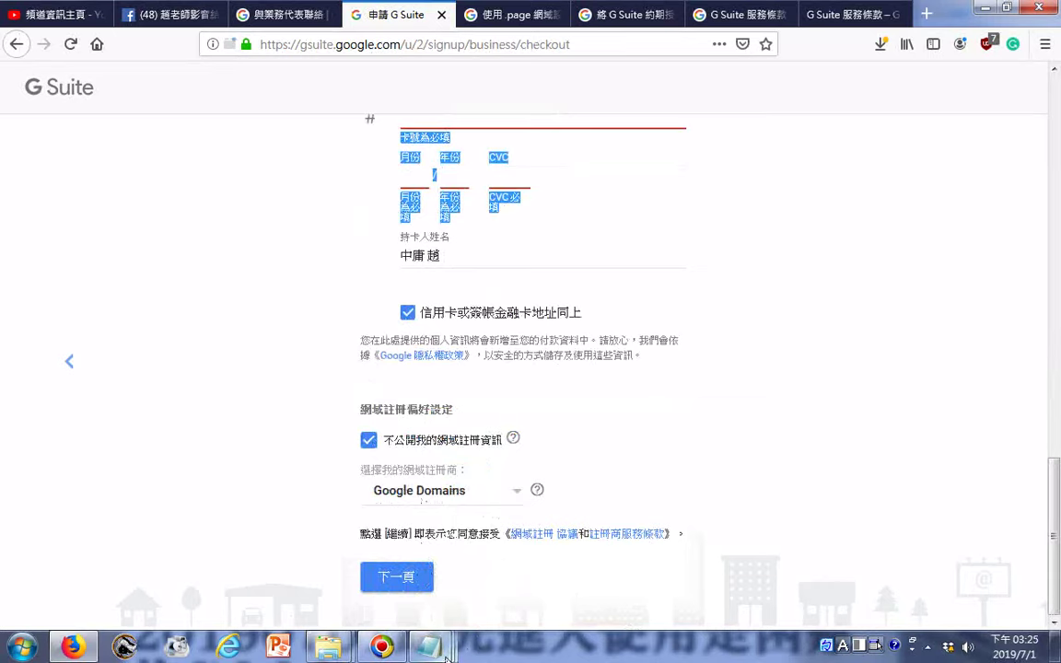
mouse_move(446, 655)
click(985, 578)
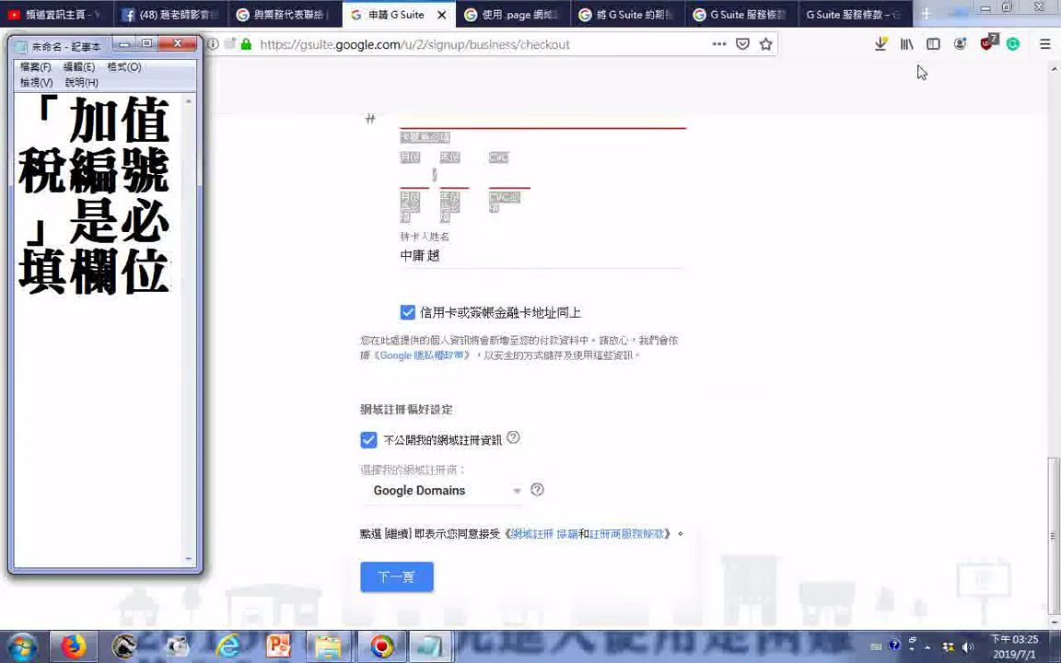
key(ctrl+v)
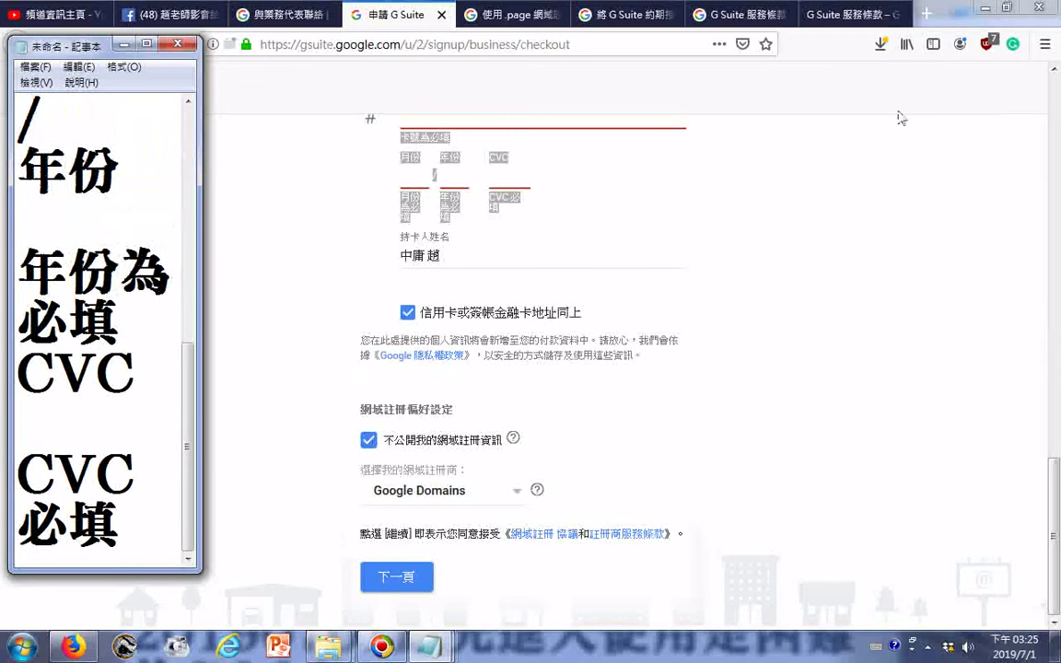
- Re-enter the contact's first name and type the last name in the form
click(276, 14)
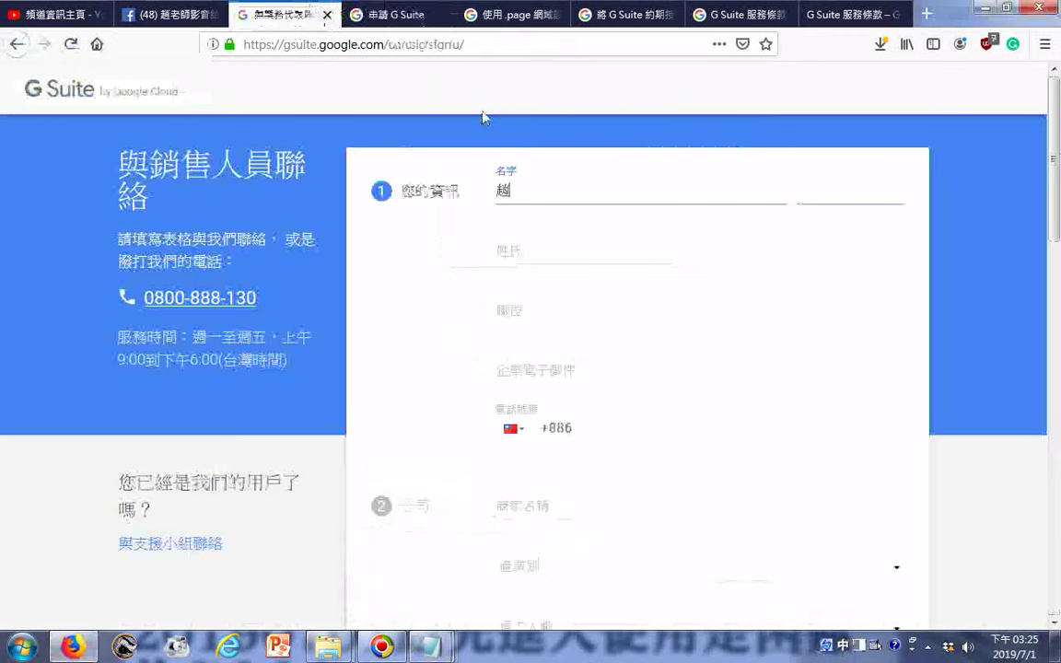
click(540, 254)
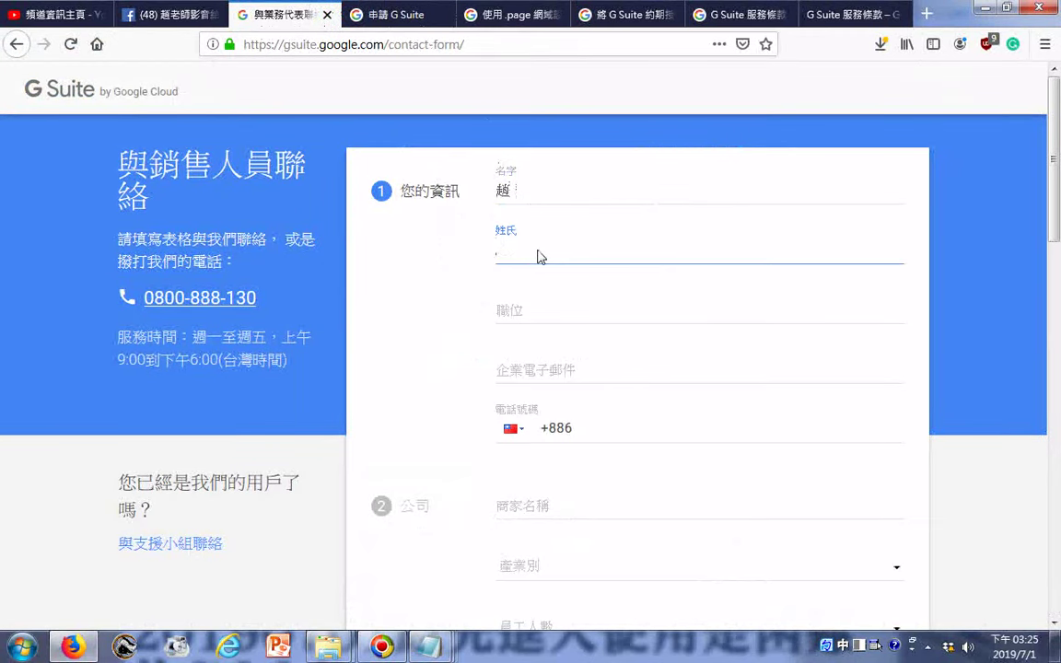
drag(528, 189, 409, 166)
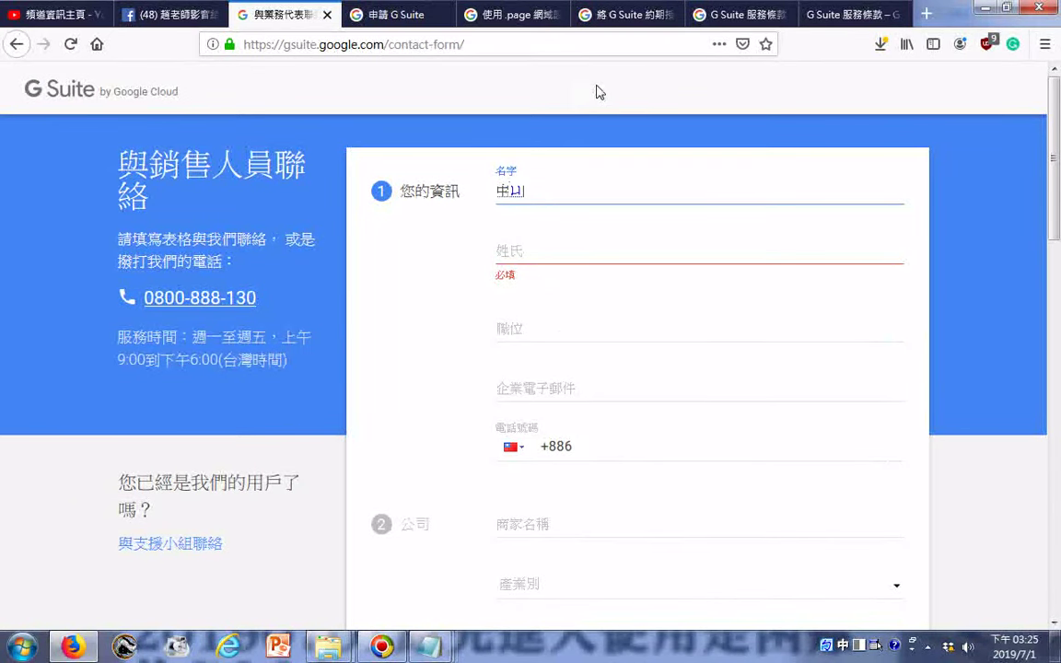
click(594, 262)
text(ㄓㄠ4)
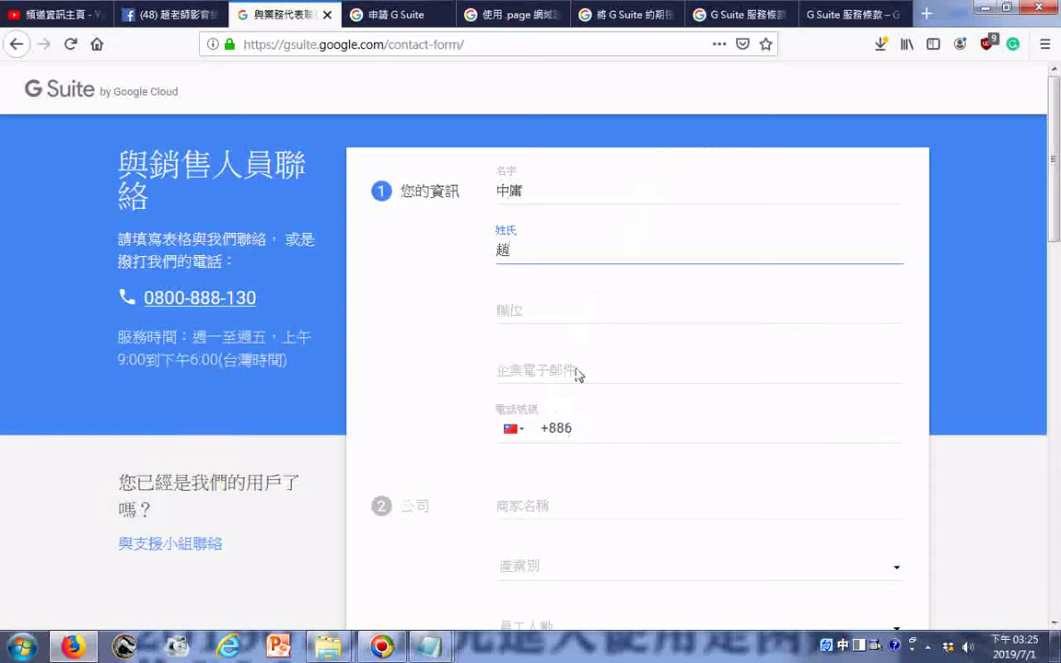
- Fill the business email with the account name copied from Notepad followed by @
click(518, 370)
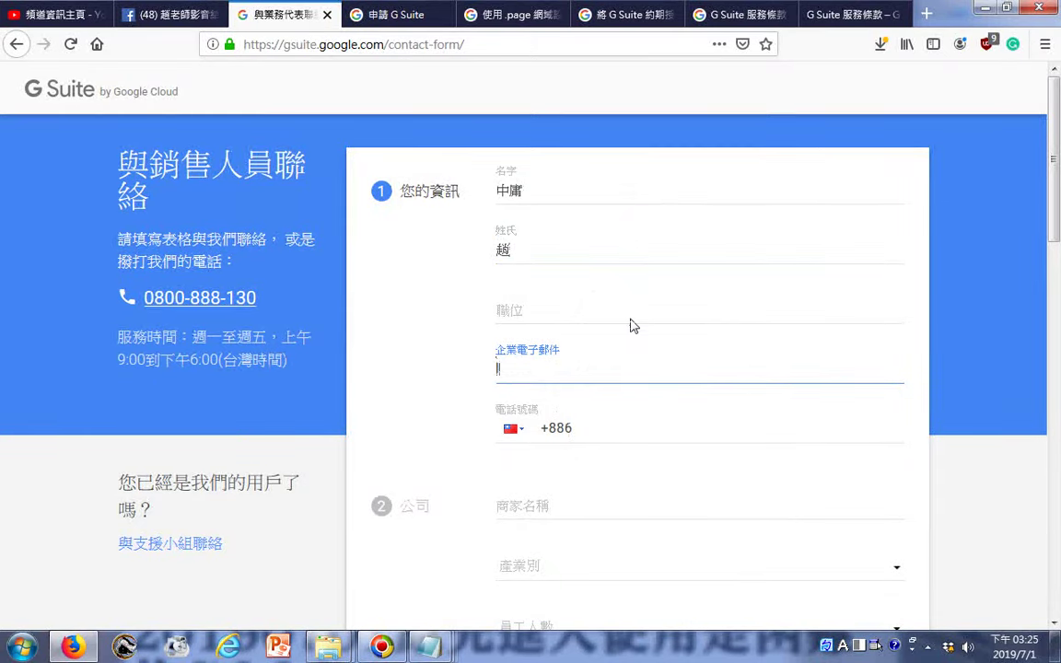
key(BackSpace)
key(BackSpace)
key(BackSpace)
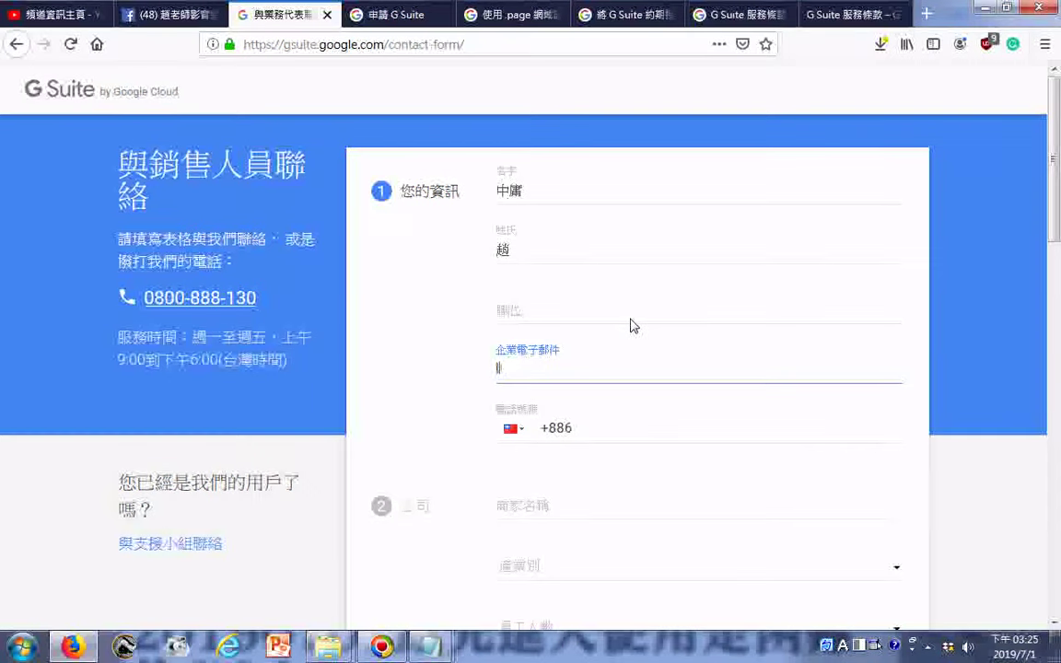
click(428, 647)
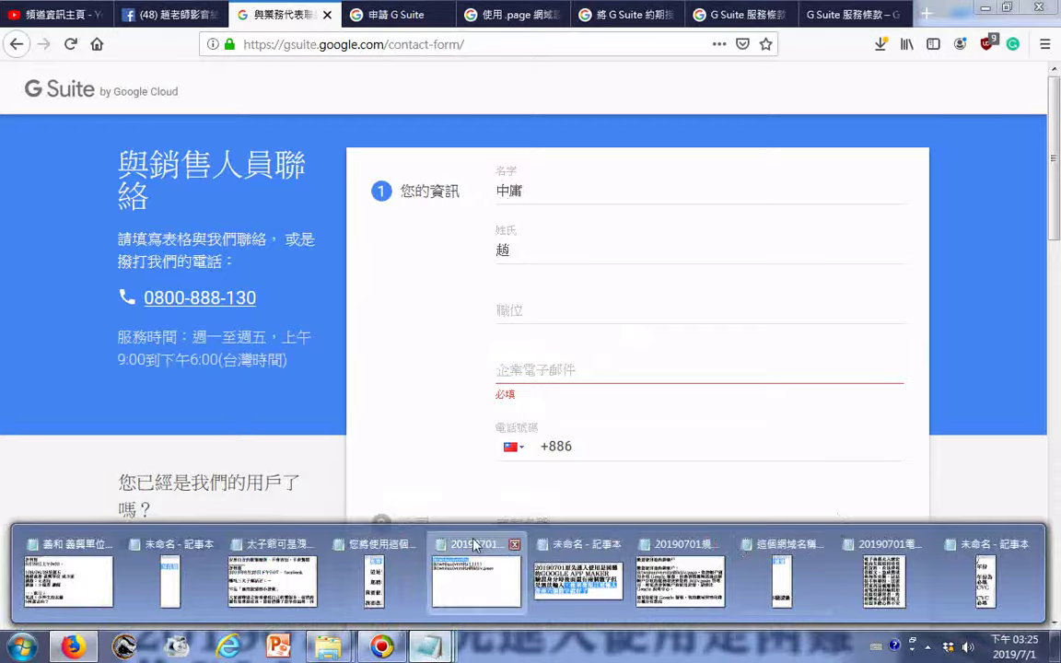
click(476, 580)
right_click(264, 71)
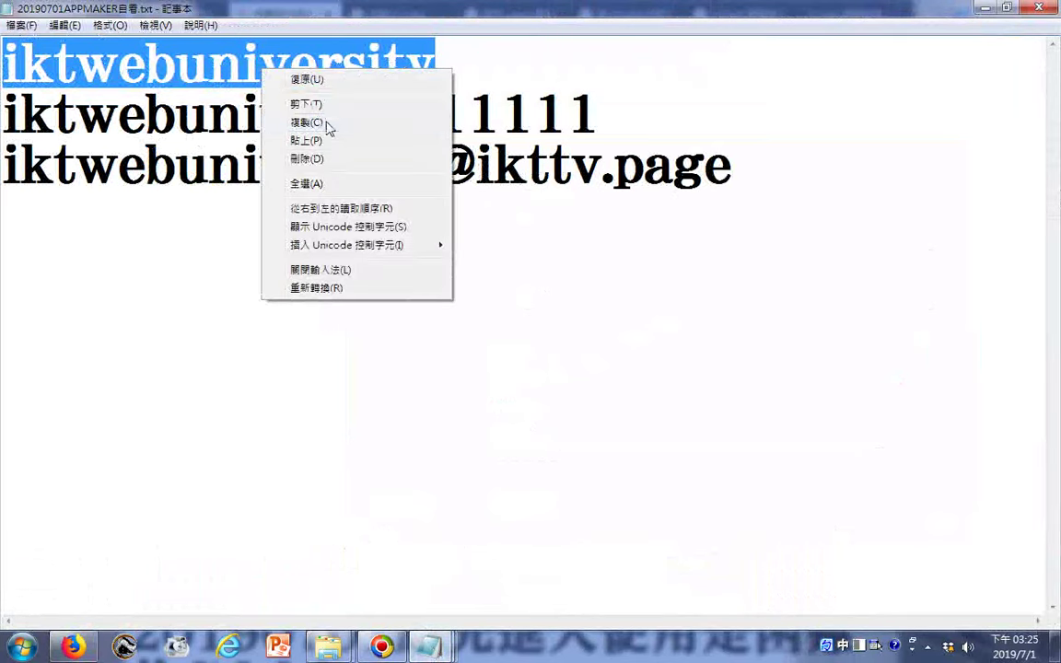
click(324, 124)
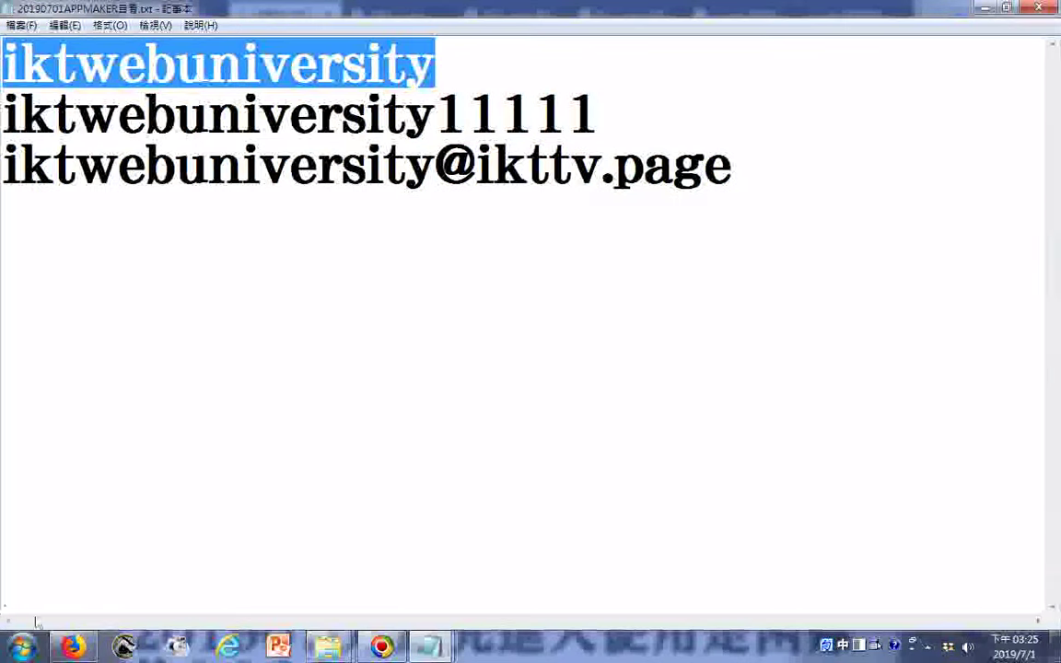
click(72, 647)
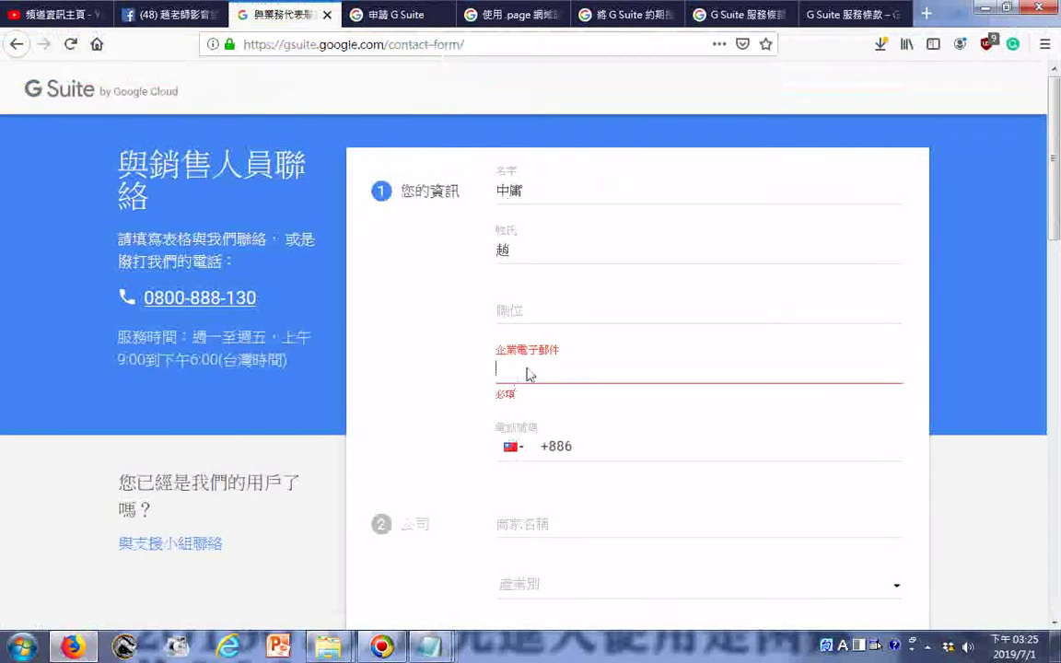
click(577, 366)
key(ctrl+v)
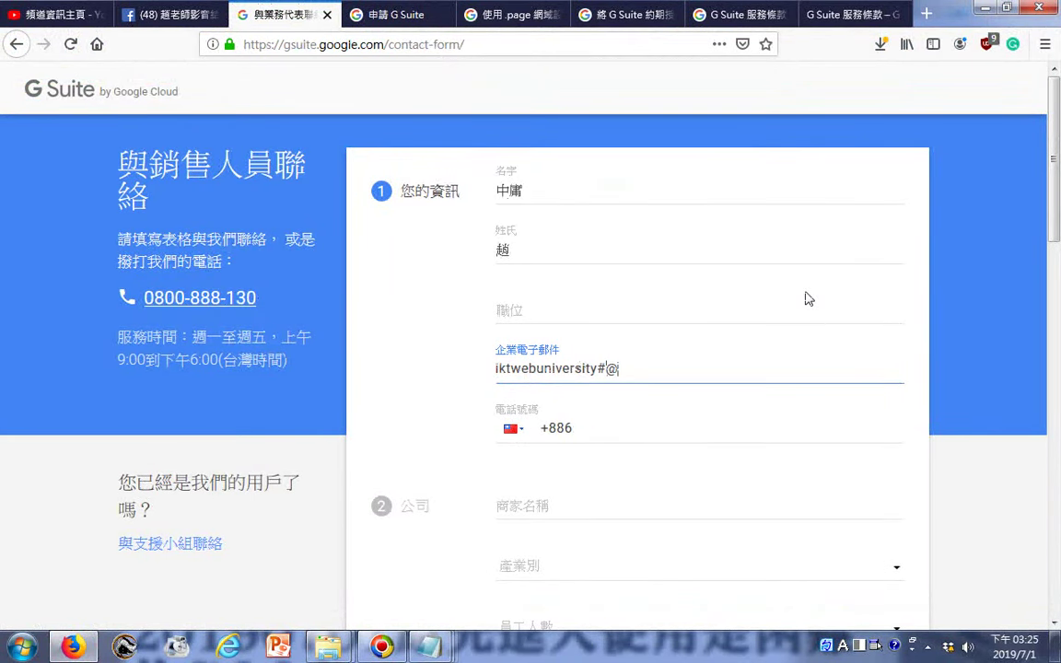
text(#@)
key(BackSpace)
key(BackSpace)
text(@)
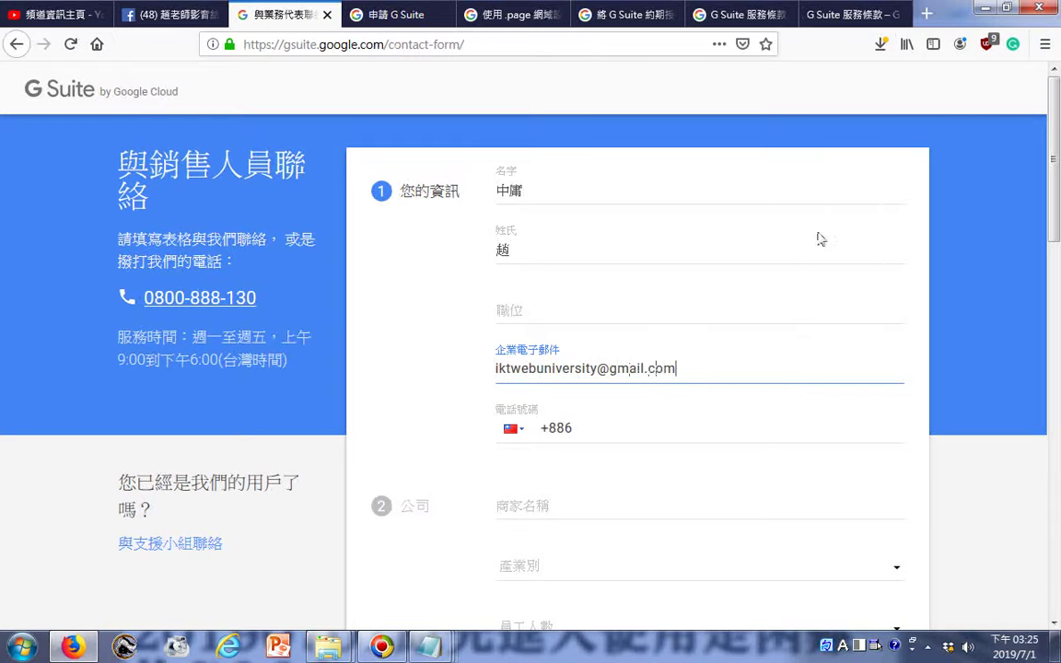
- Continue through the company name field down to the question box
click(571, 509)
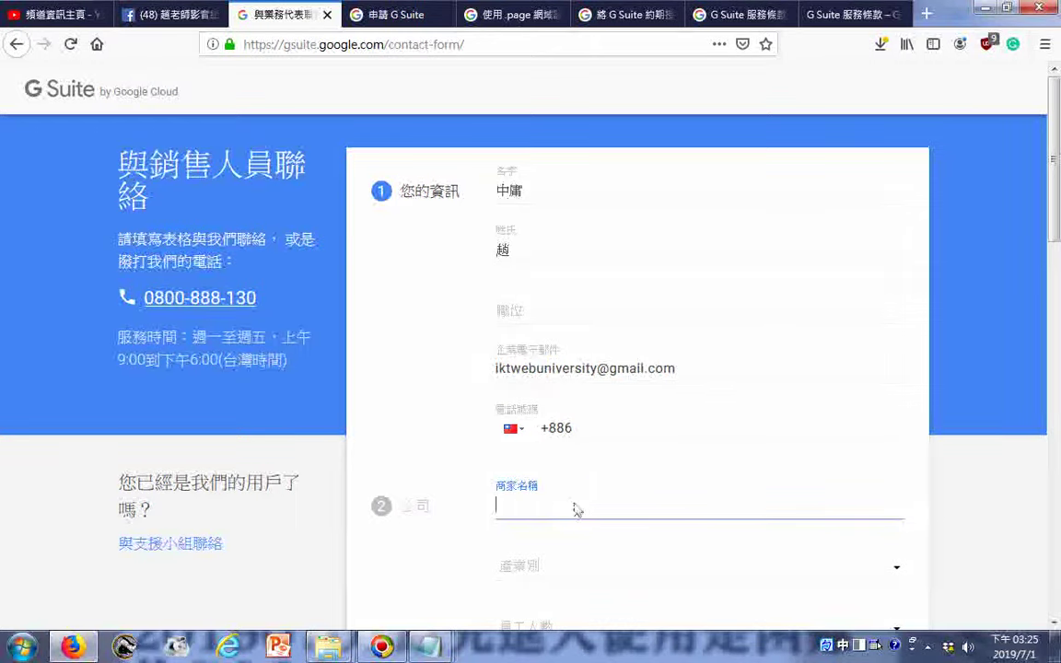
scroll(596, 494, down, 3)
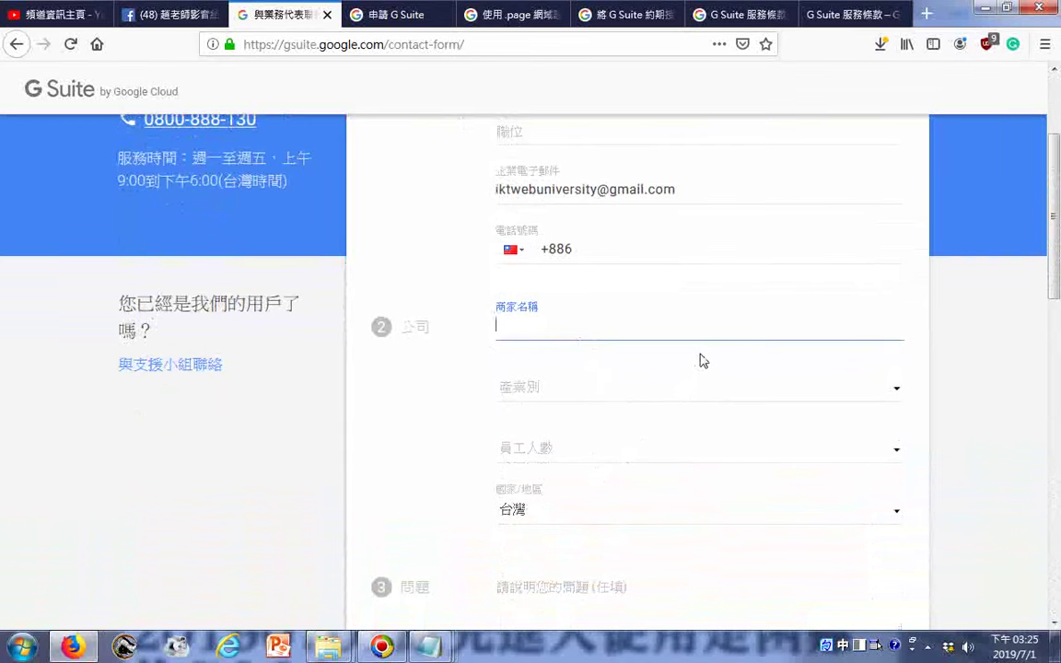
scroll(647, 474, down, 2)
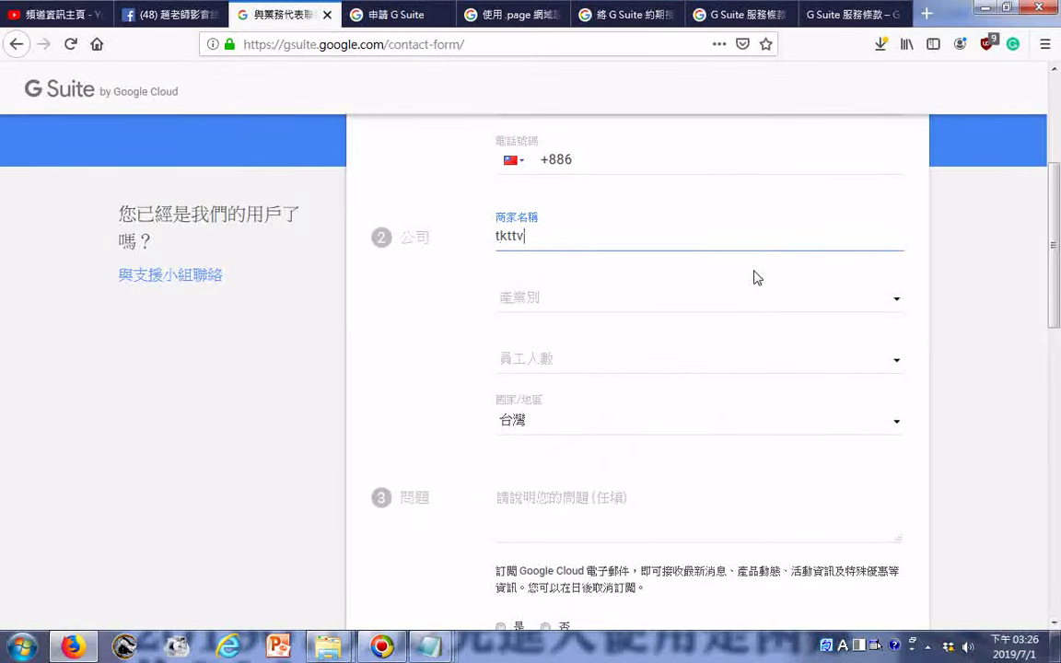
scroll(726, 272, down, 4)
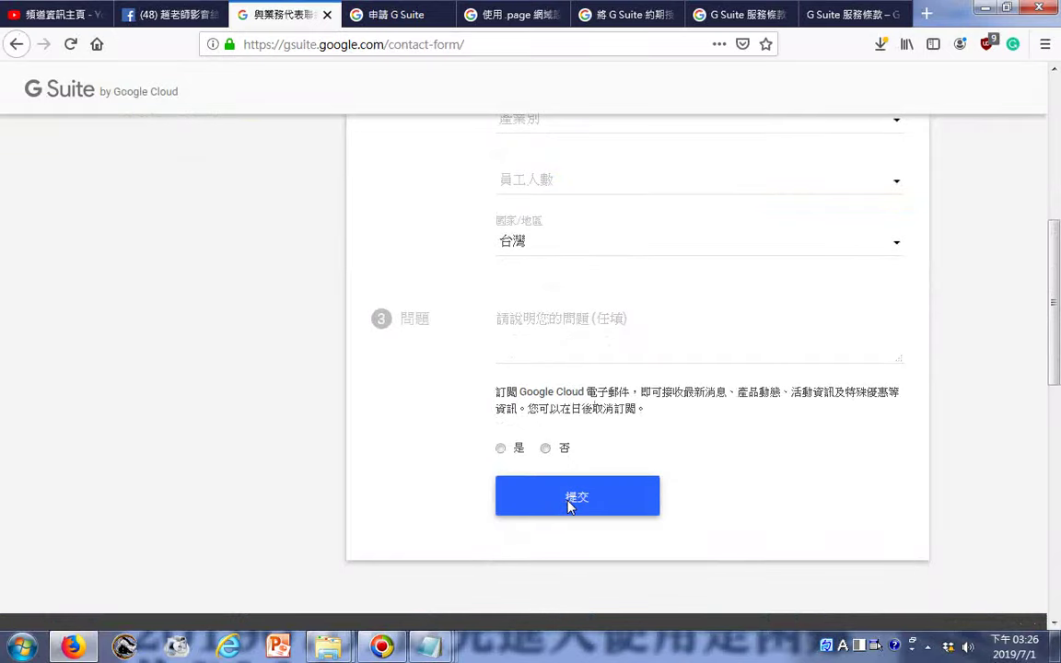
click(602, 346)
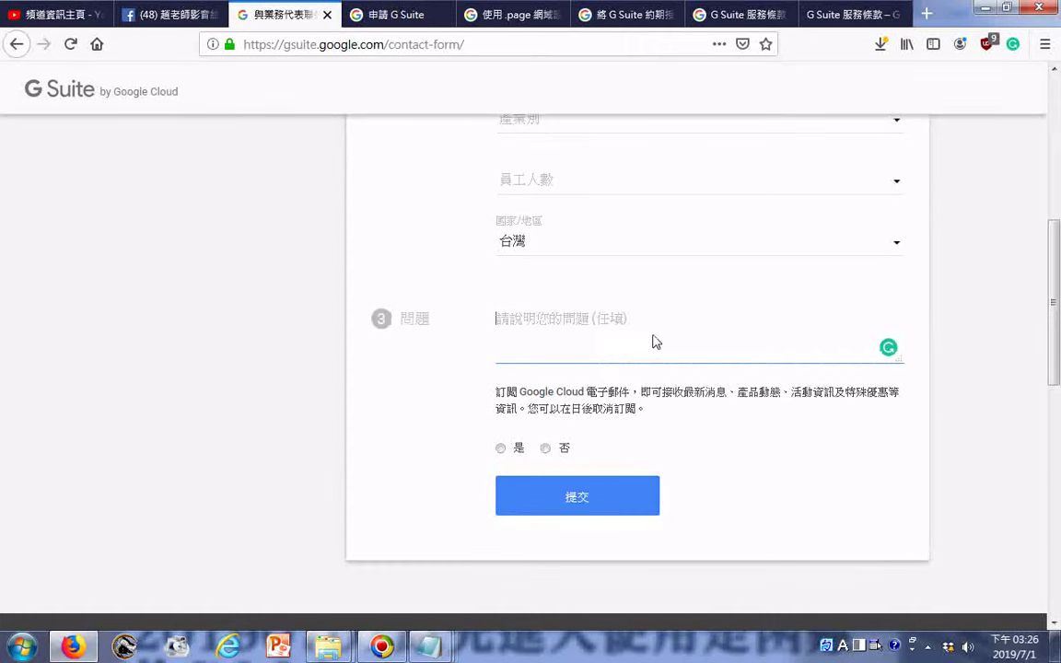
click(428, 646)
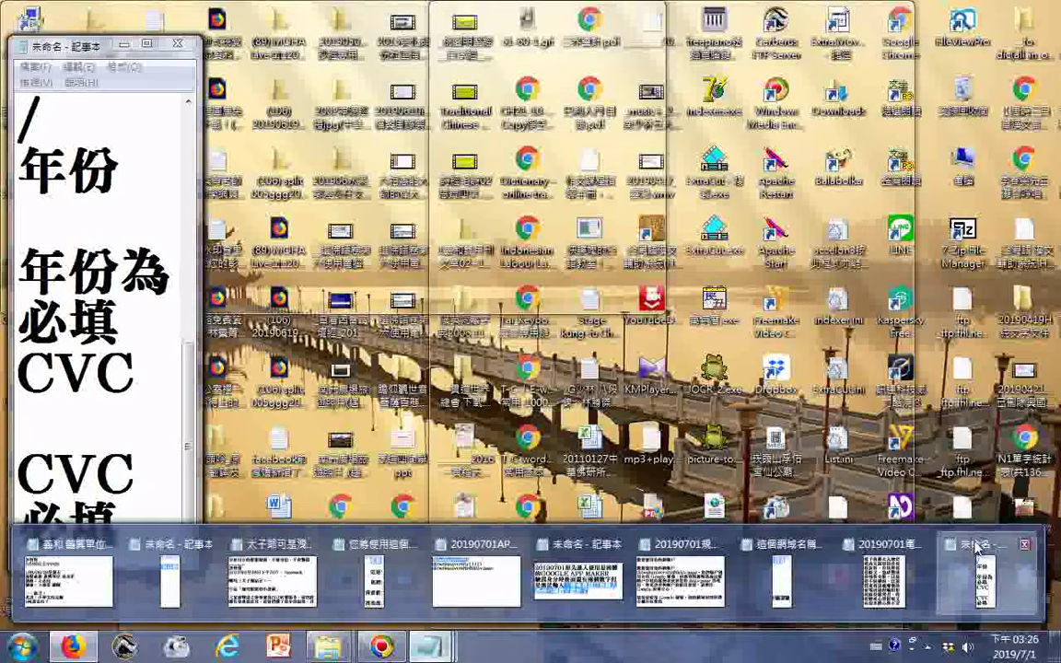
- Copy all collected error messages from Notepad and paste them into the form's question box
click(1021, 566)
drag(142, 513, 14, 73)
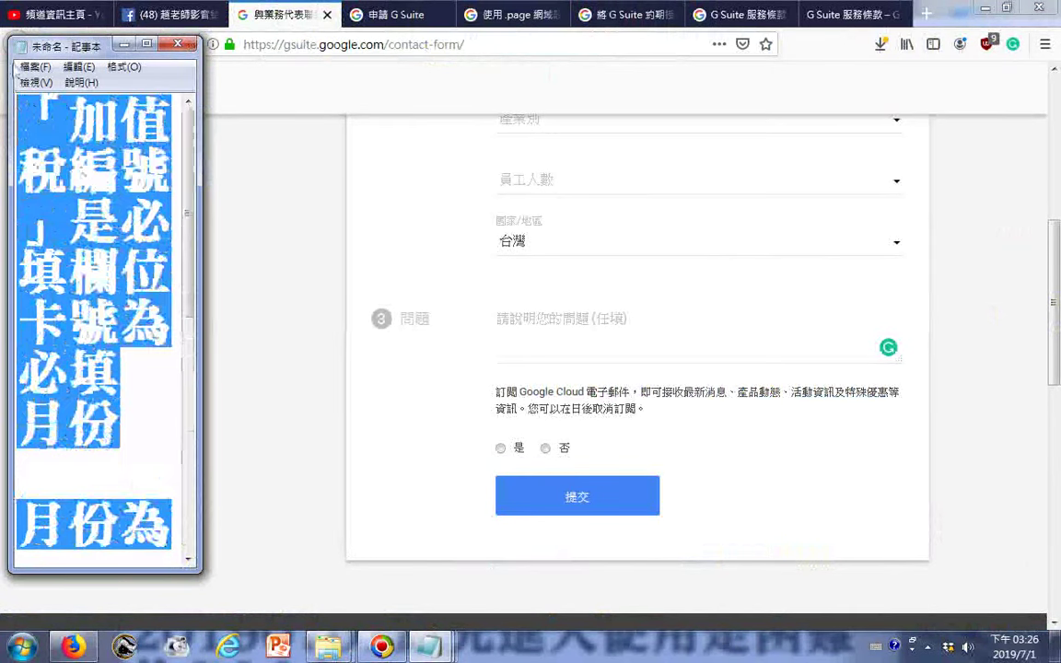
right_click(61, 199)
click(118, 276)
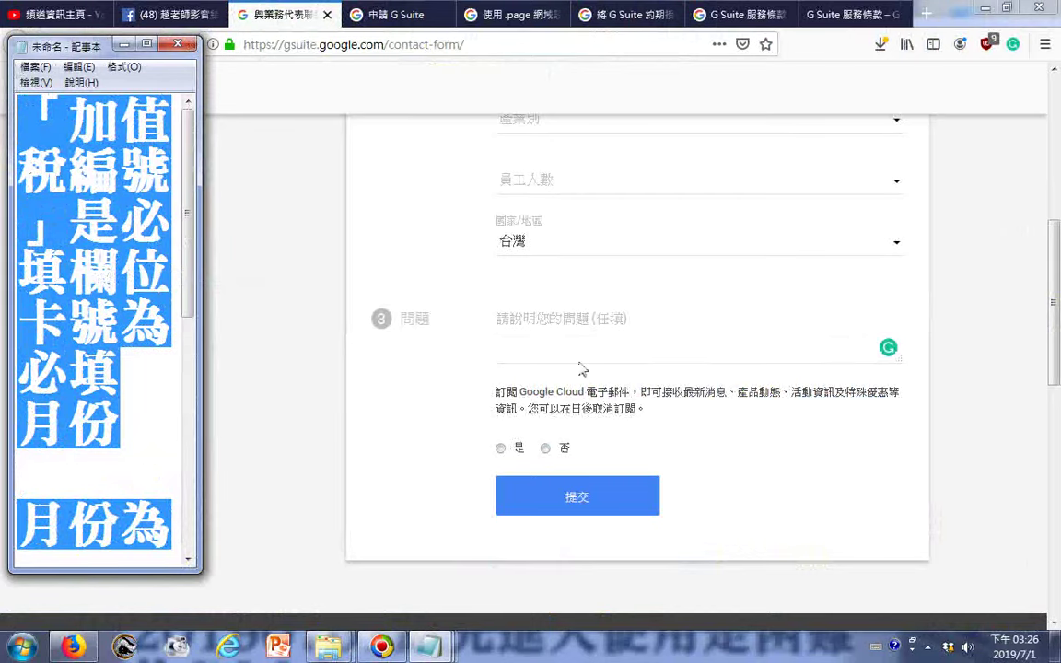
click(561, 333)
right_click(560, 333)
click(599, 404)
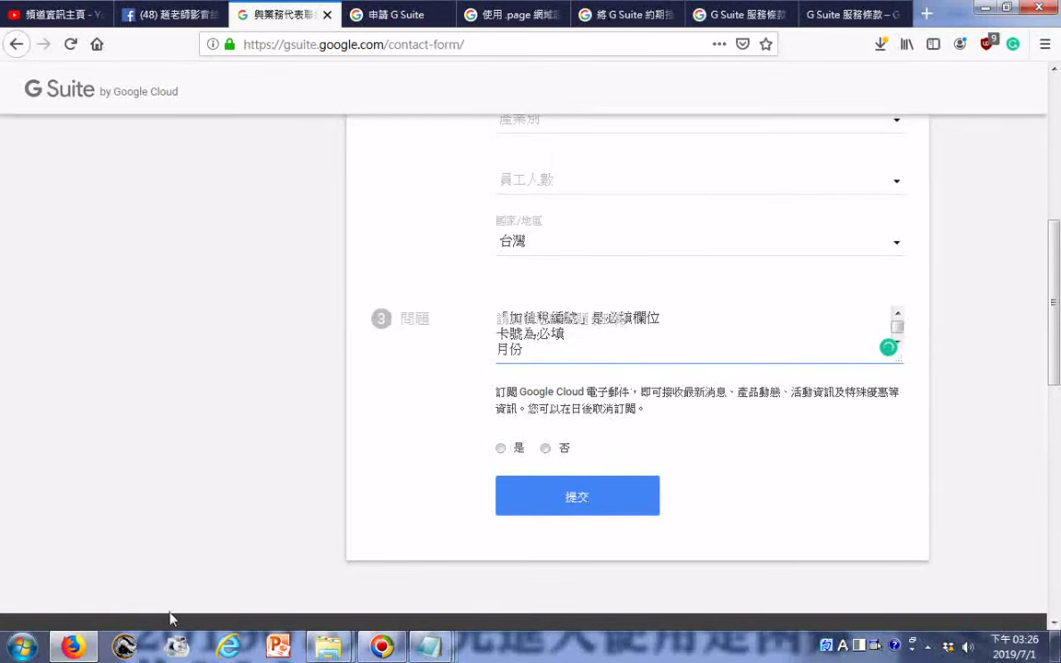
key(alt+Tab)
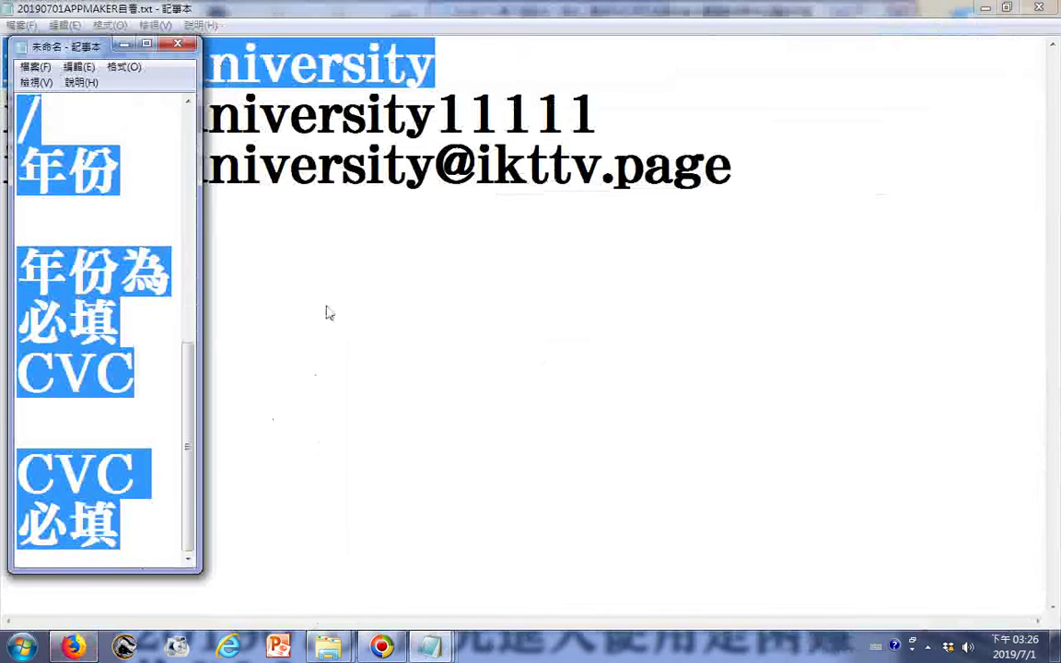
key(alt+Tab)
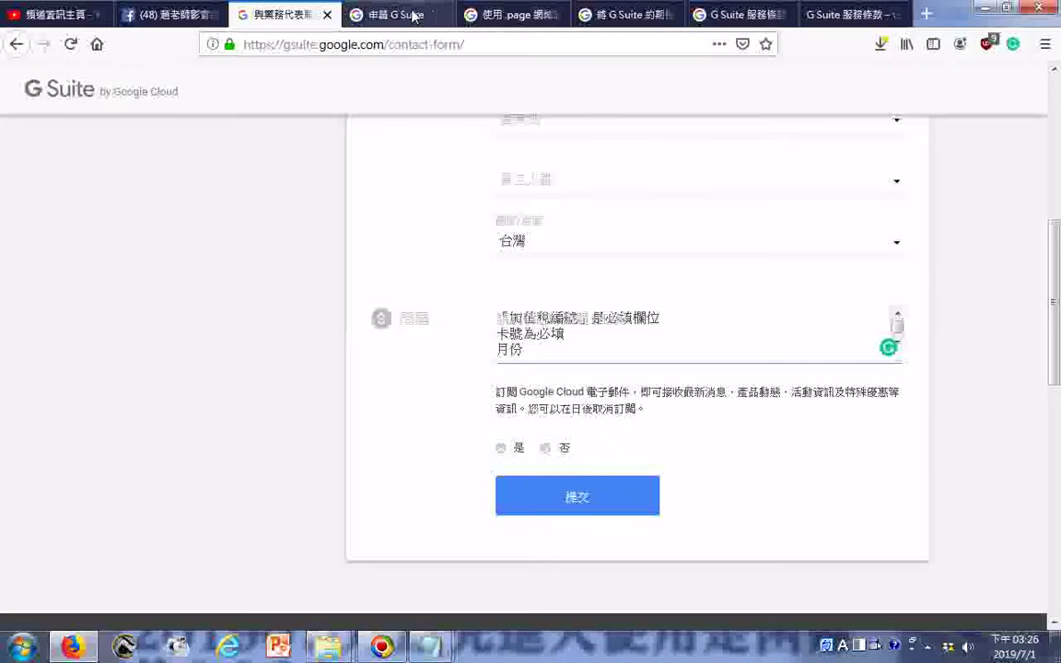
click(414, 16)
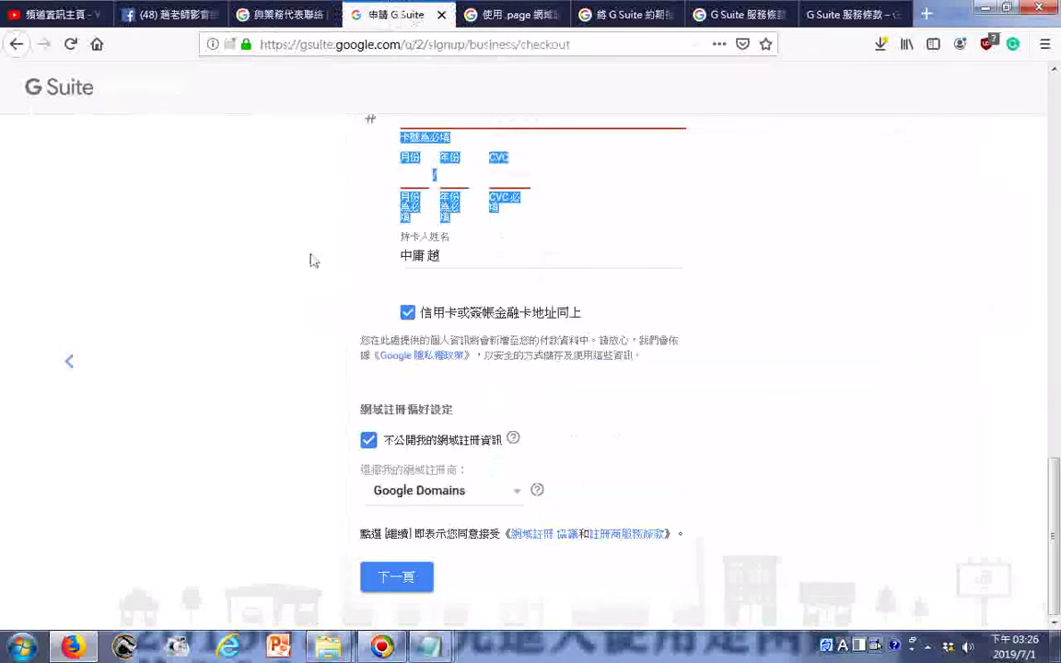
- Copy the file name 申請 G Suite.htm from Save Page As, then cancel the dialog
right_click(294, 250)
click(395, 287)
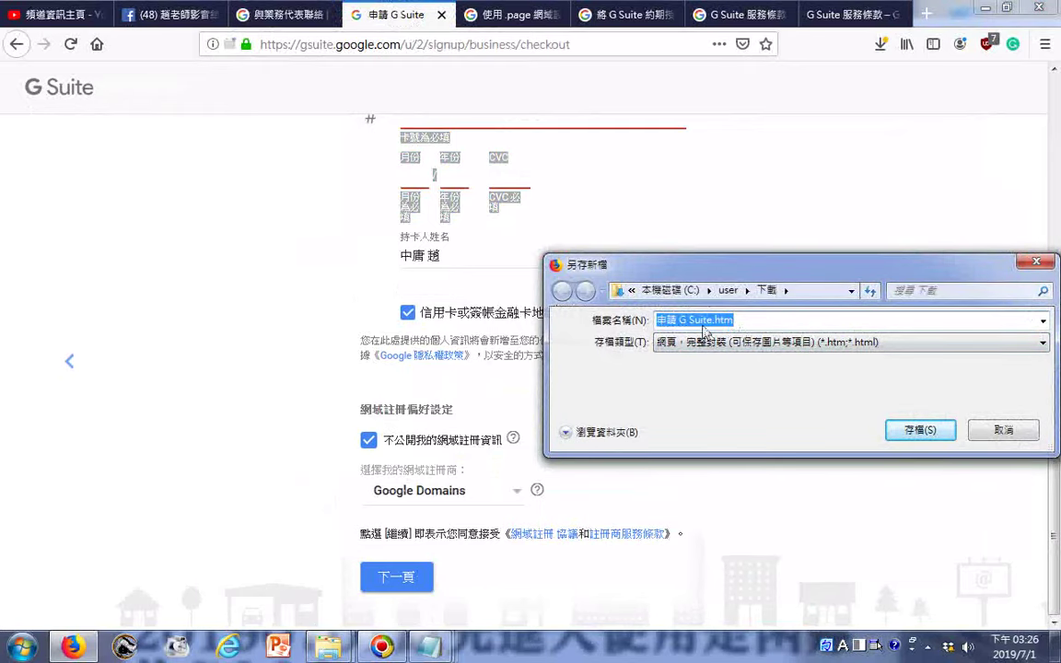
right_click(704, 330)
click(736, 378)
click(998, 431)
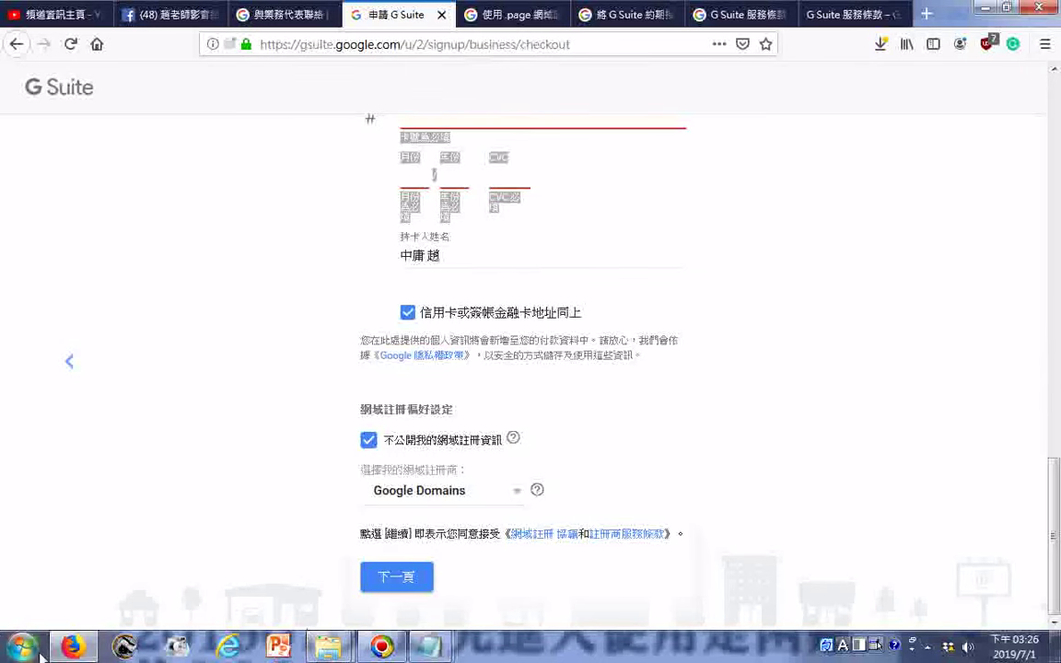
- Check the card-number field on the checkout page, then return to the contact-sales form
key(alt+Tab)
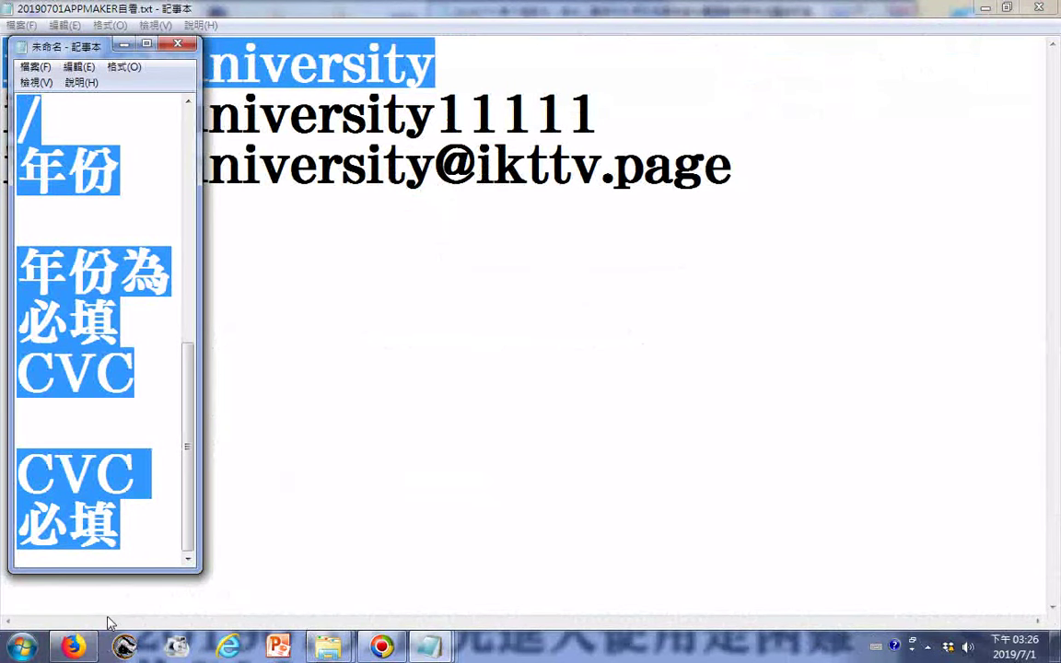
click(57, 650)
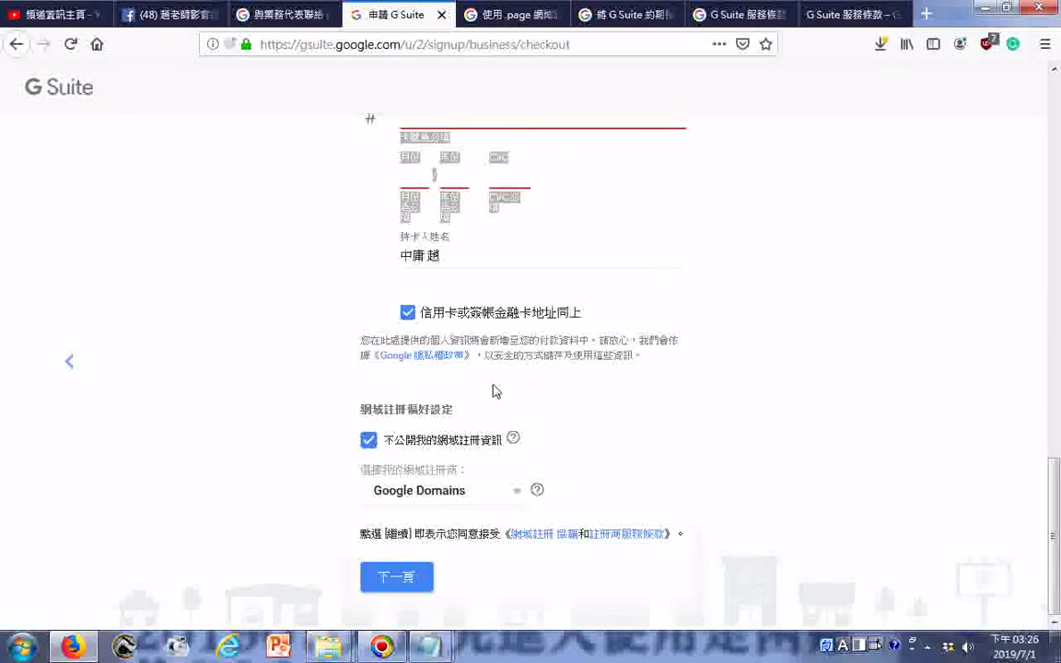
scroll(498, 340, up, 3)
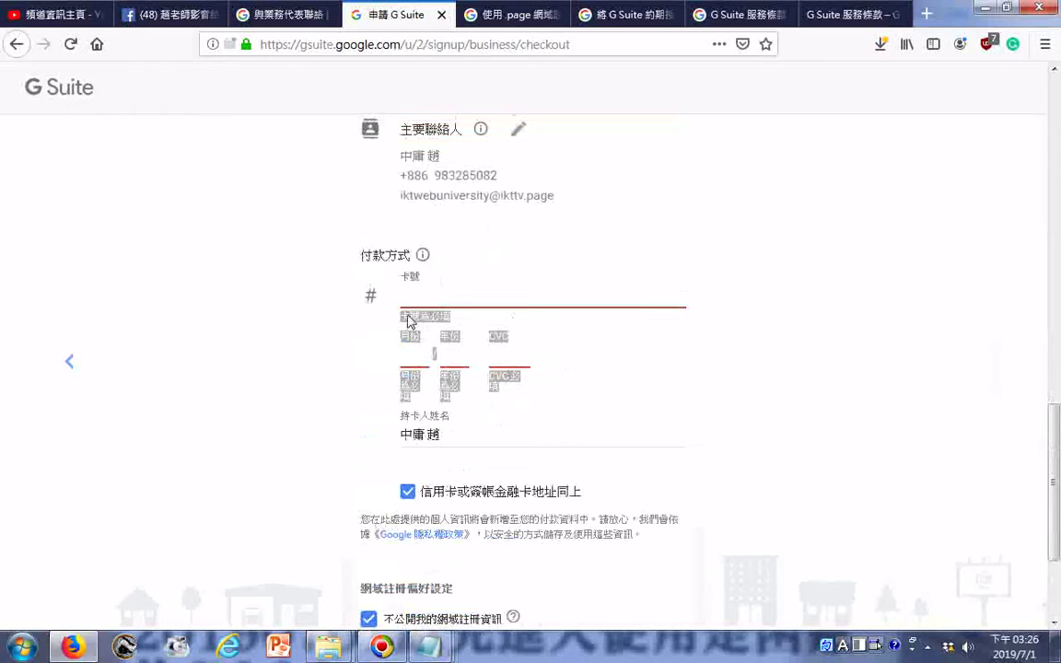
click(443, 297)
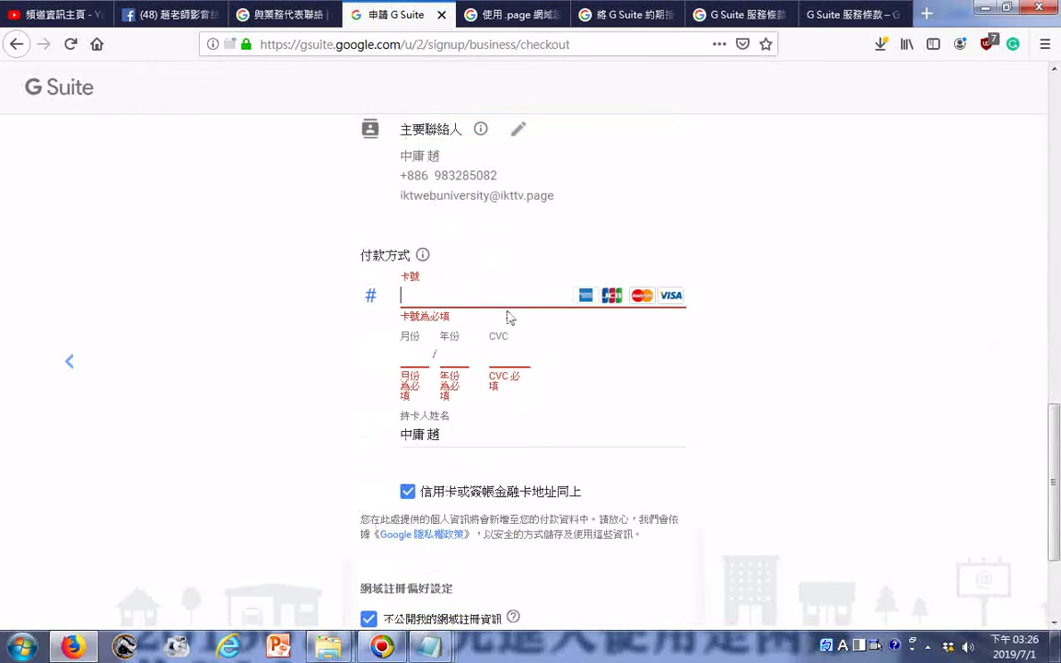
scroll(480, 416, down, 3)
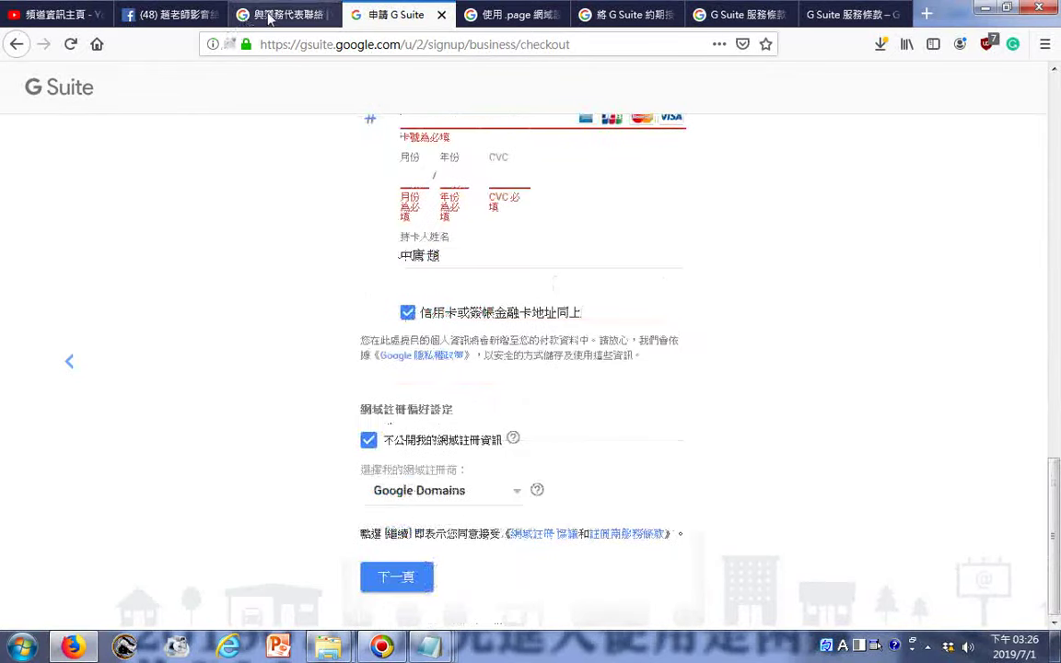
click(276, 14)
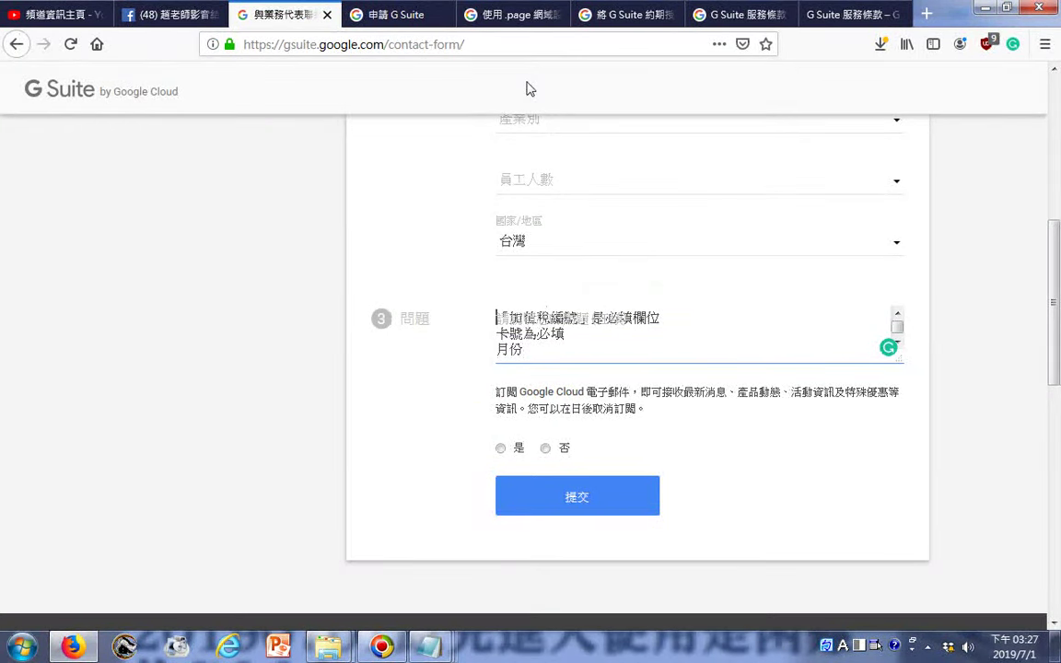
- Paste the page name 申請 G Suite.htm into the 問題 box and begin the Chinese note before it
key(ctrl+v)
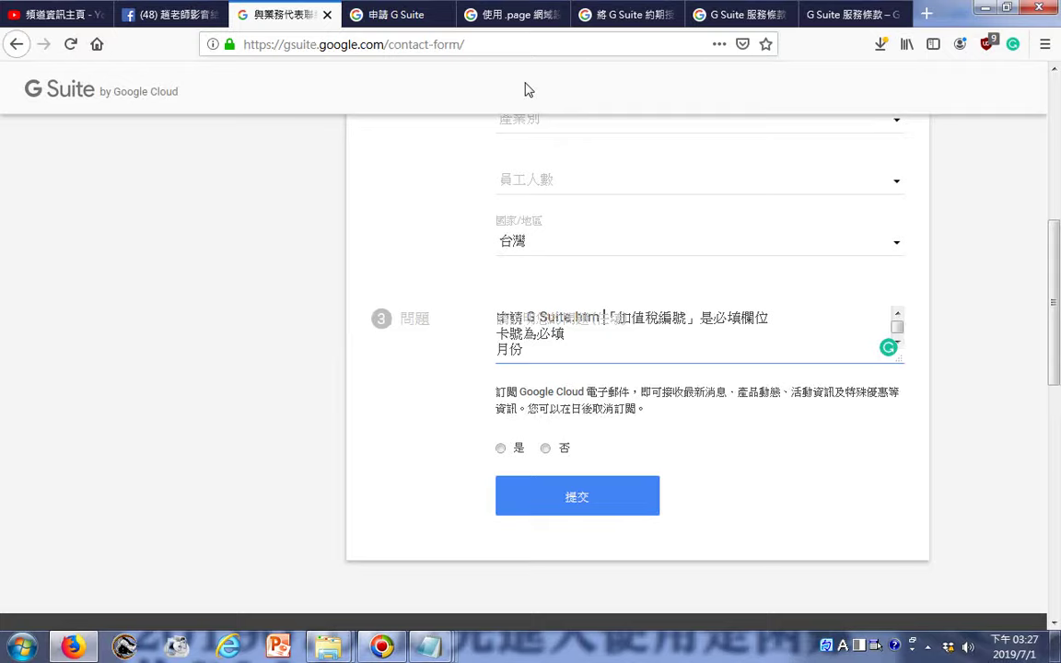
click(505, 323)
text(ㄨ)
text(無ㄈ)
text(法完成)
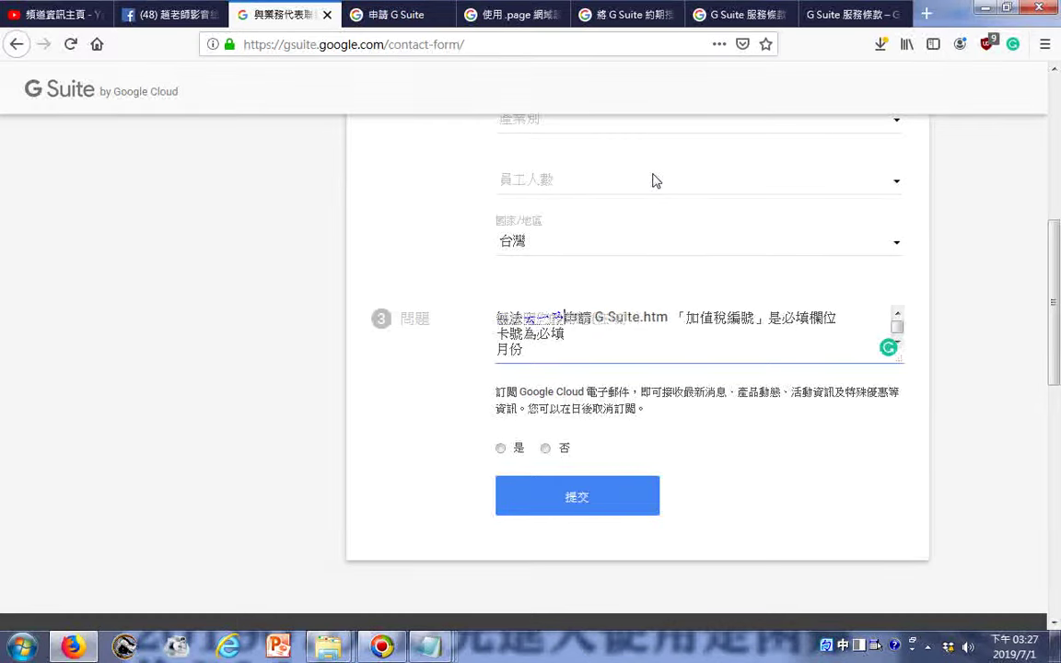
key(BackSpace)
key(BackSpace)
key(Down)
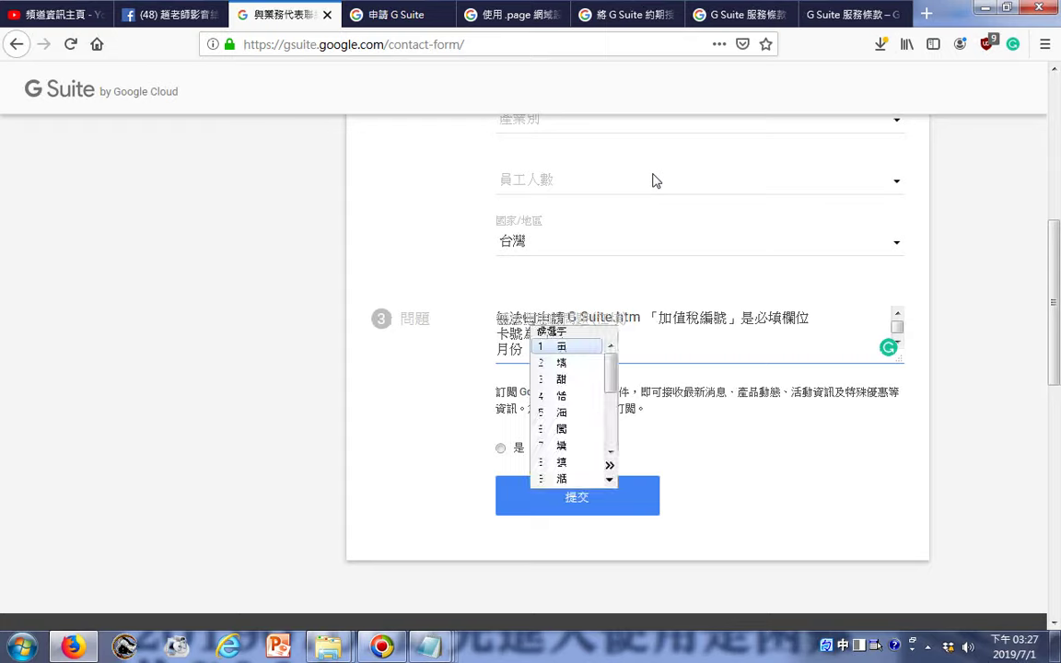
key(2)
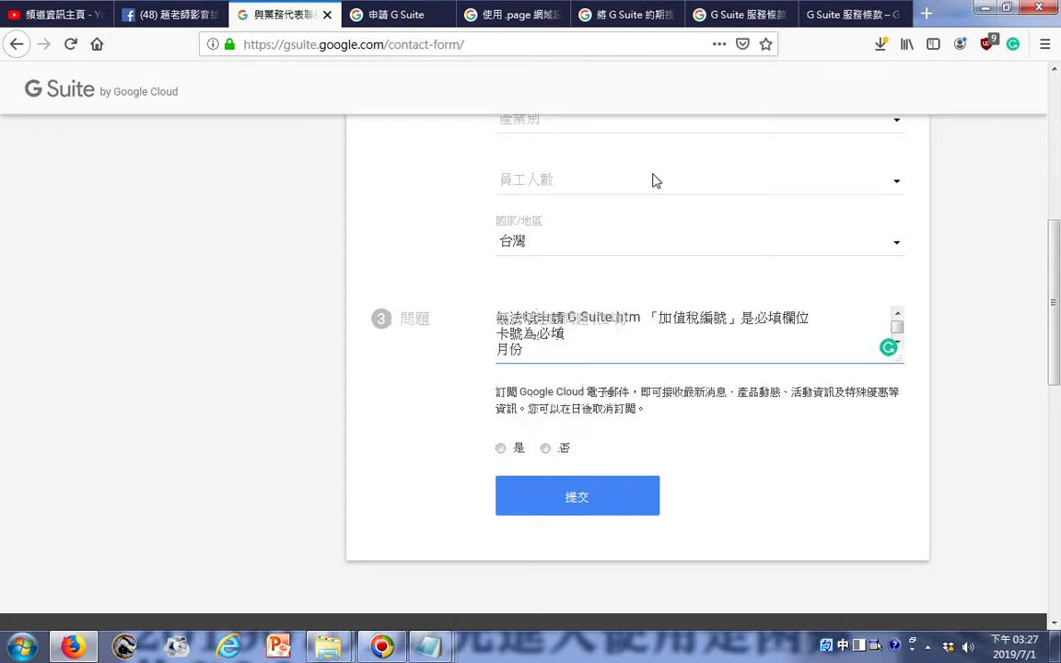
- Finish the note so it asks why G Suite can't be tried first, ending '為何無法跳過去申請'
text(寫)
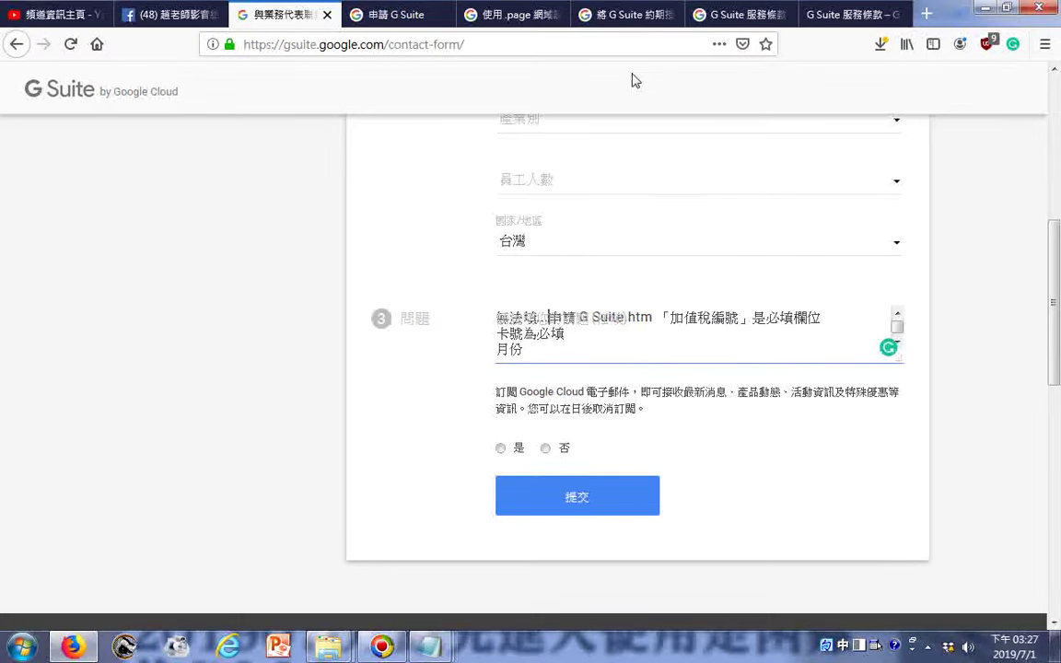
text(寫選項：)
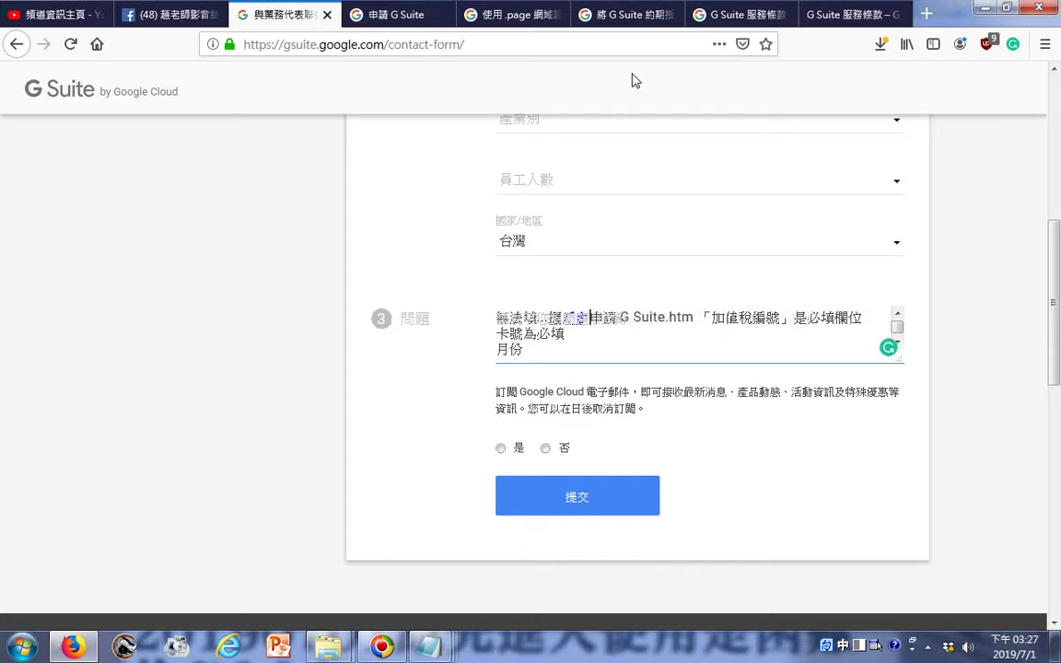
key(Return)
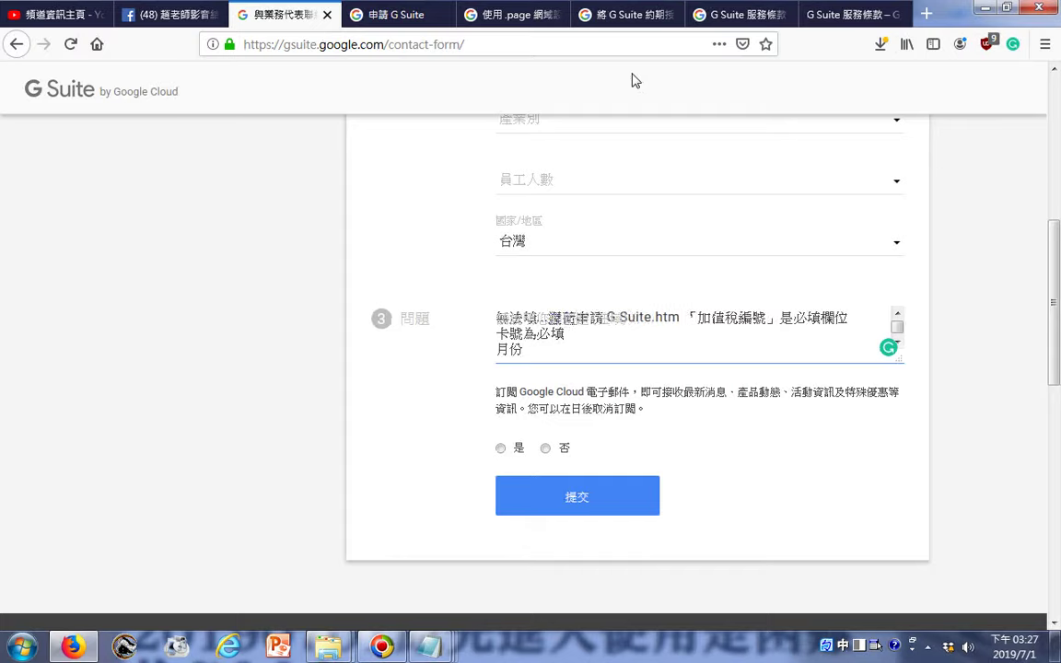
text(和申請 )
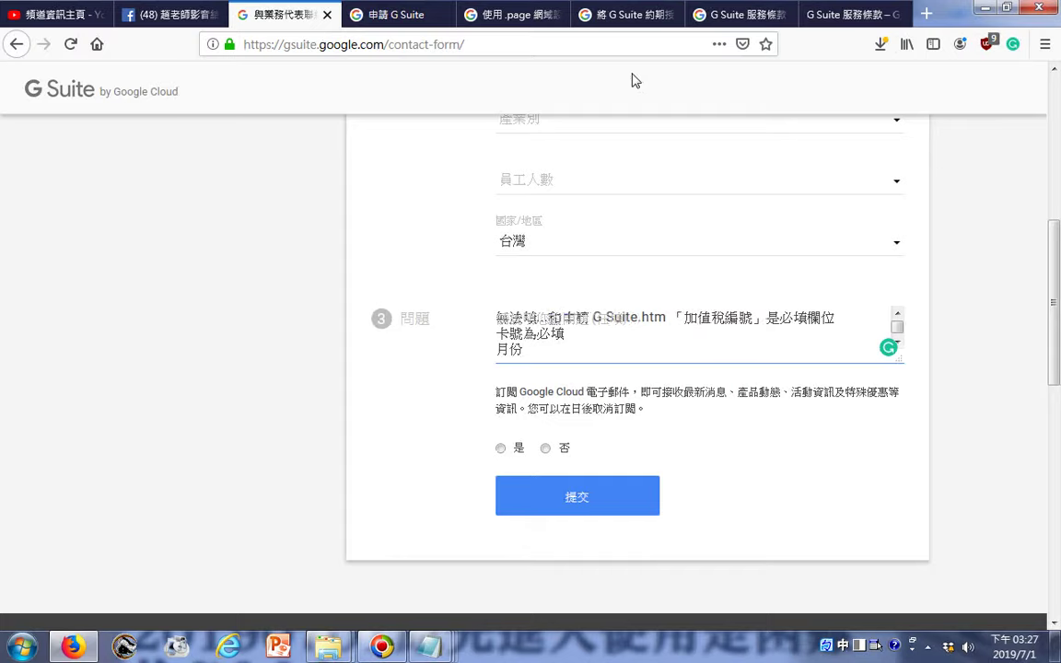
text(為向)
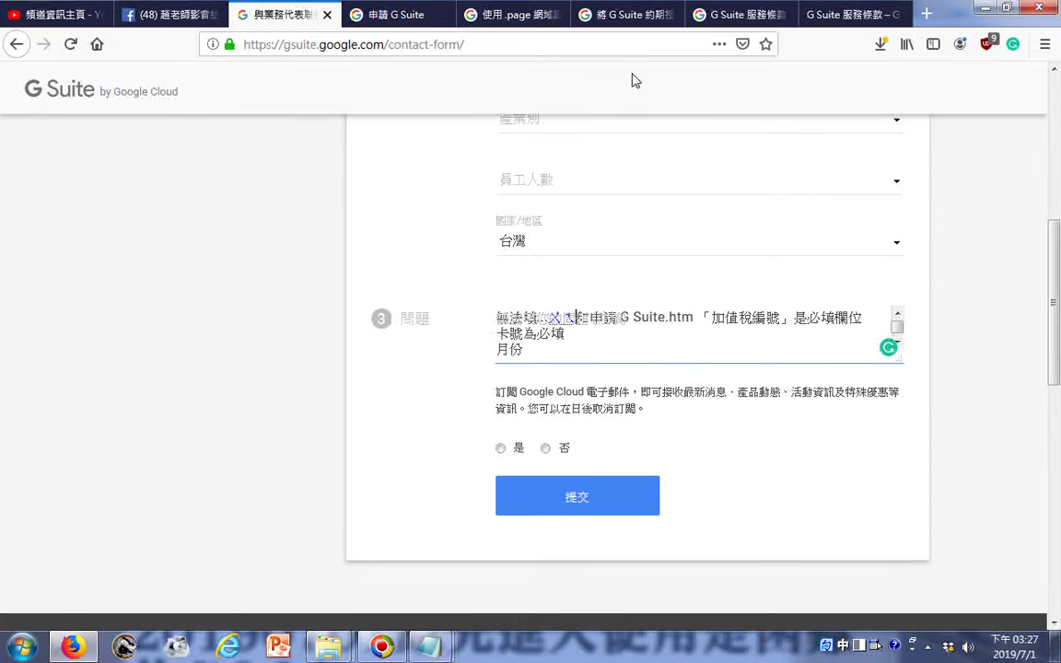
text(無法去)
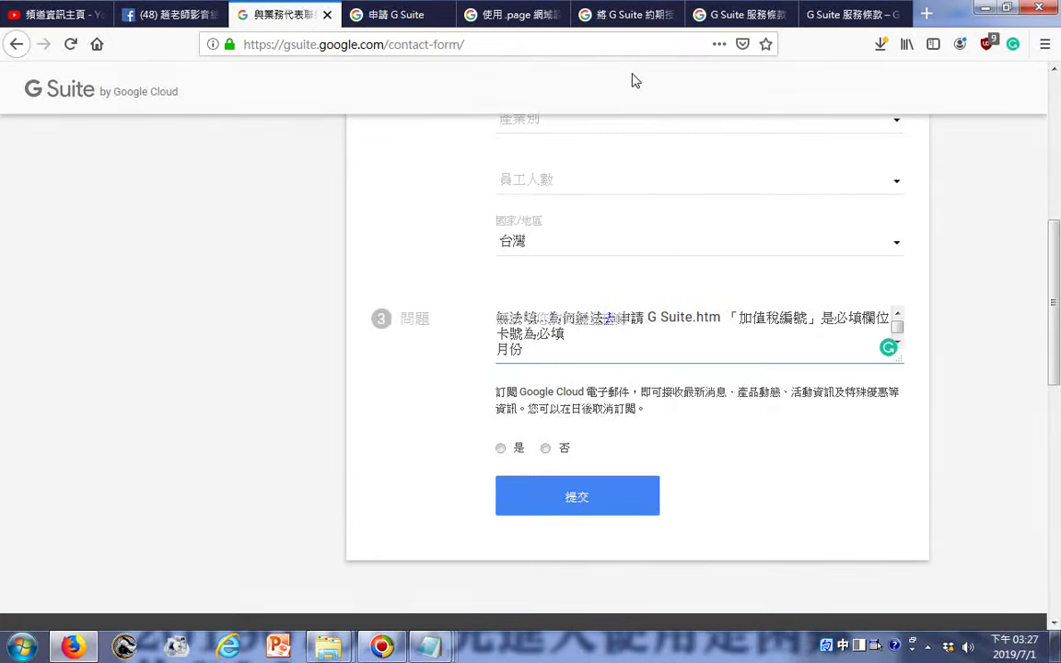
text(申請)
text(跳過)
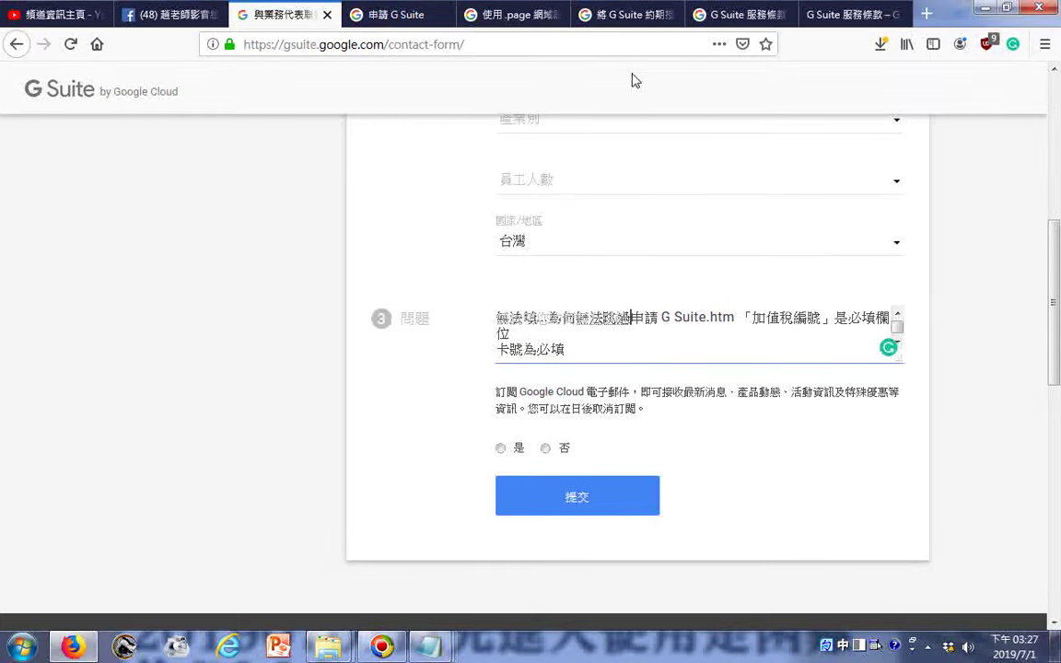
text(去)
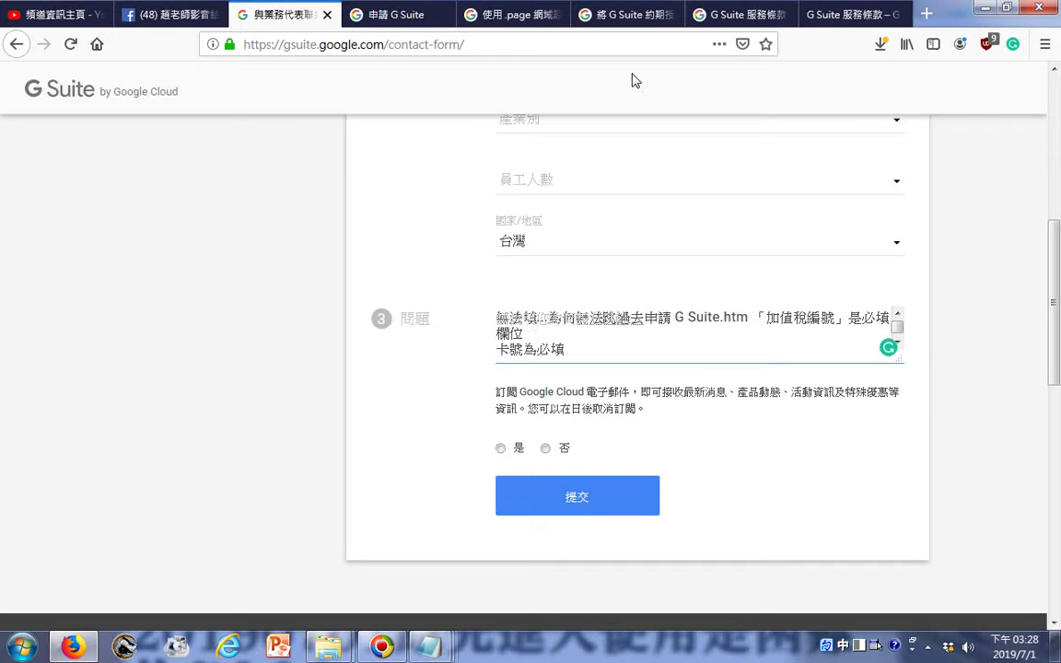
text(先ㄕ)
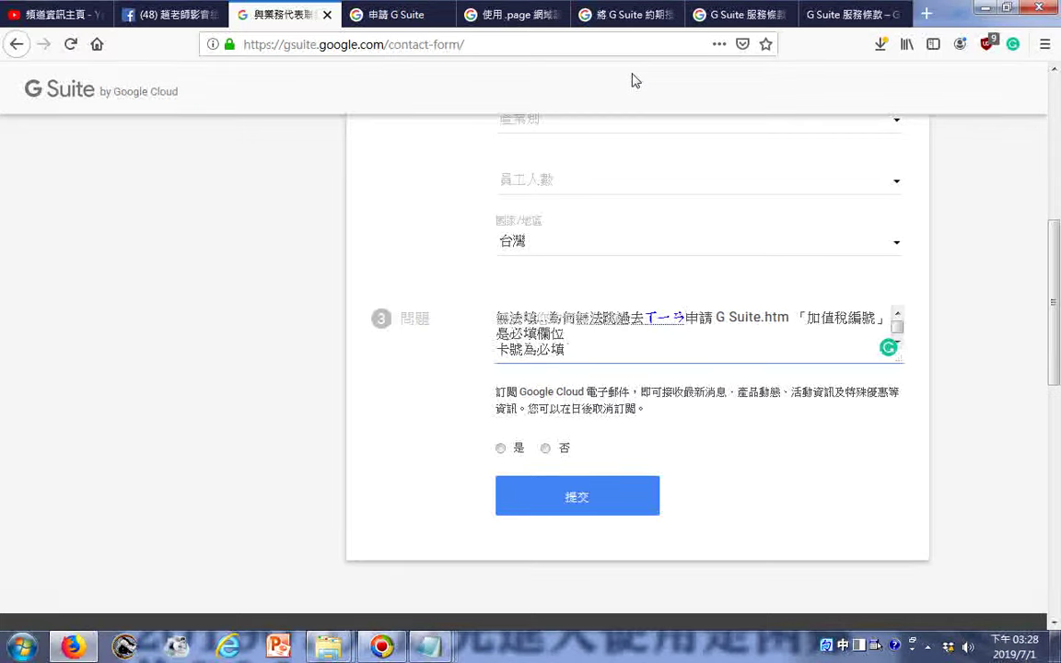
text(試用)
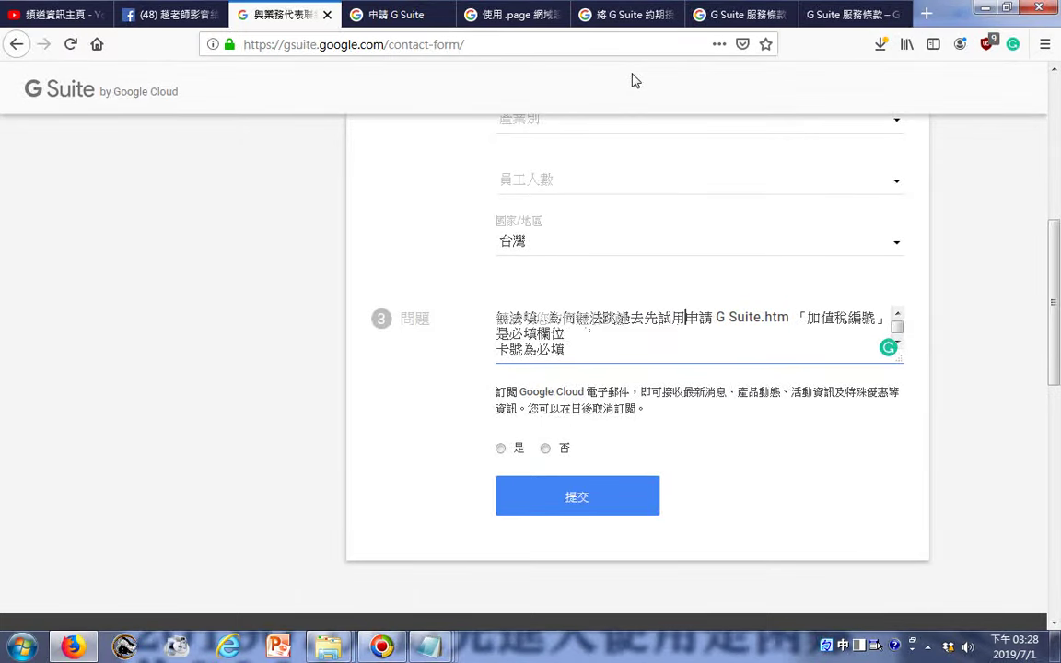
text(未ㄐㄧㄢ)
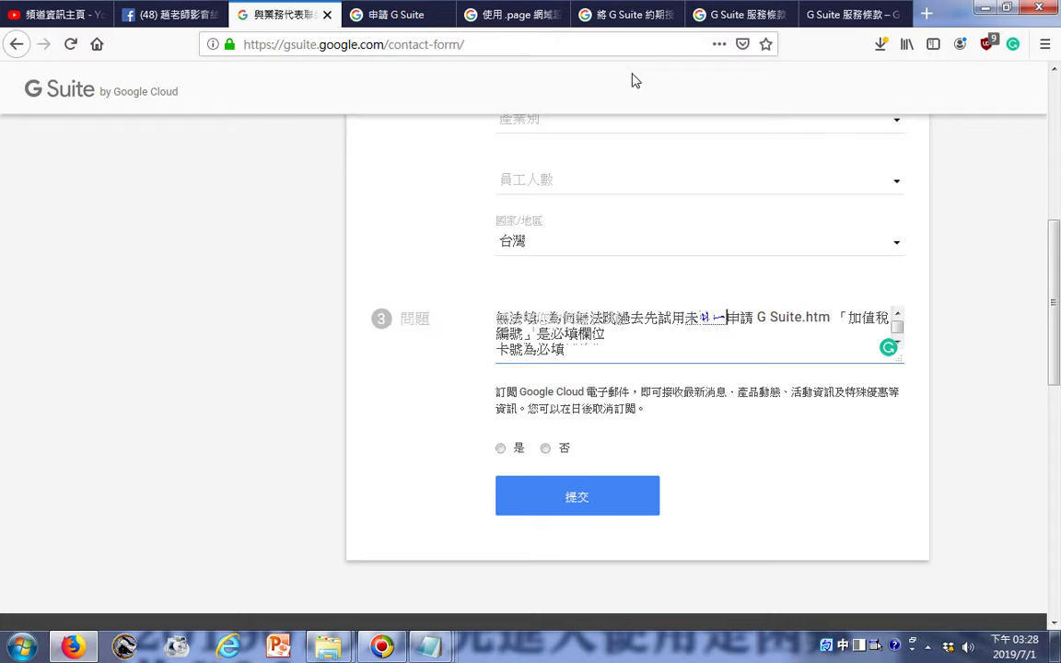
text(經試用)
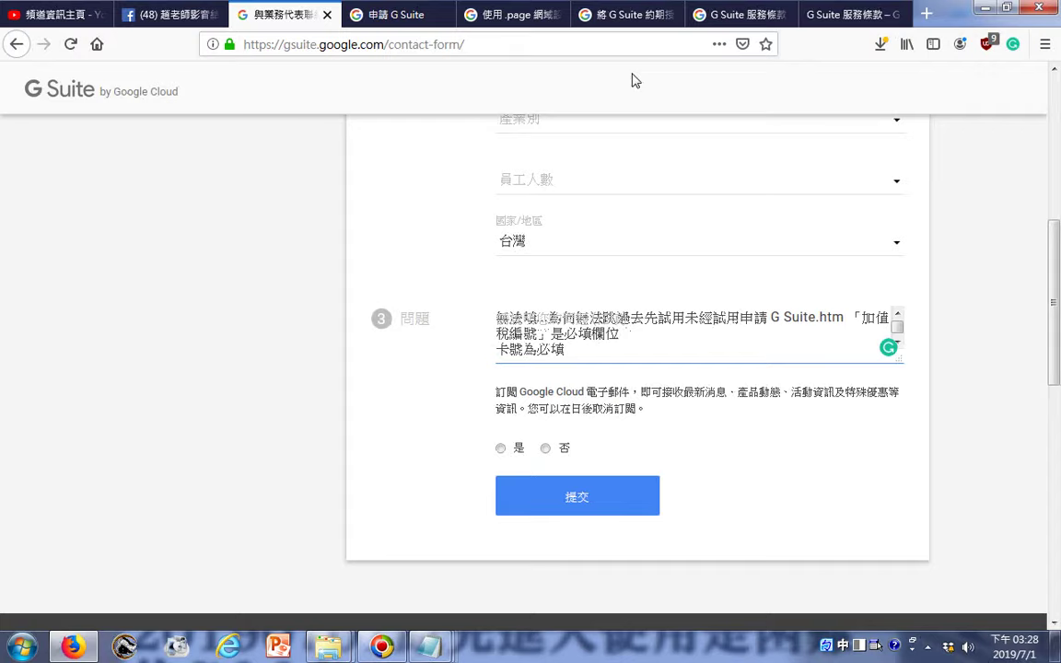
text(ㄐㄧㄡˋ)
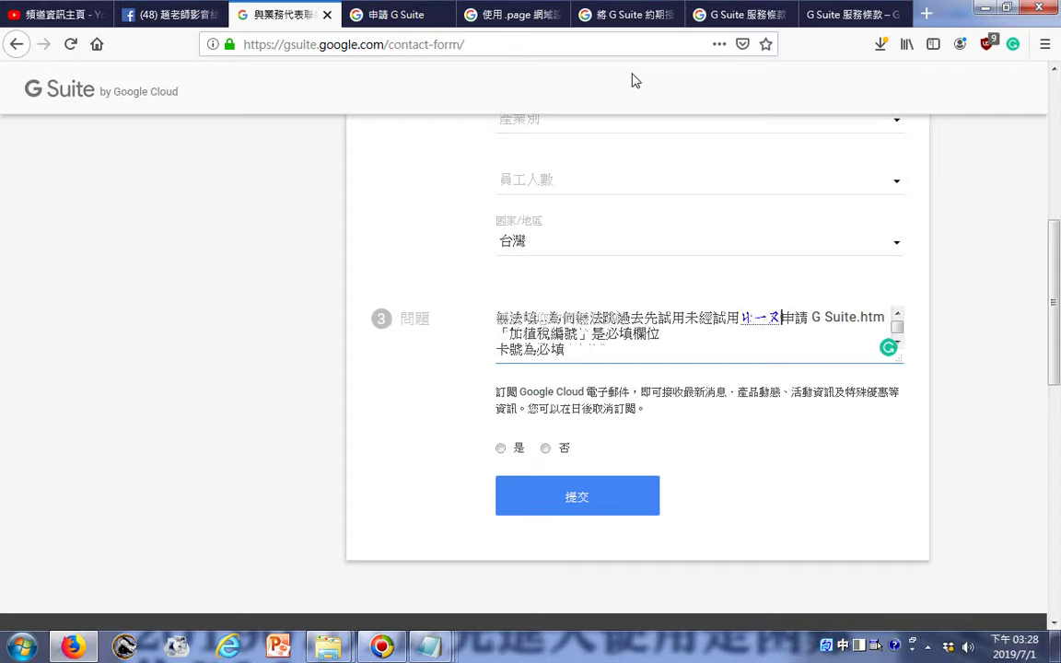
text(ㄧㄠˋ)
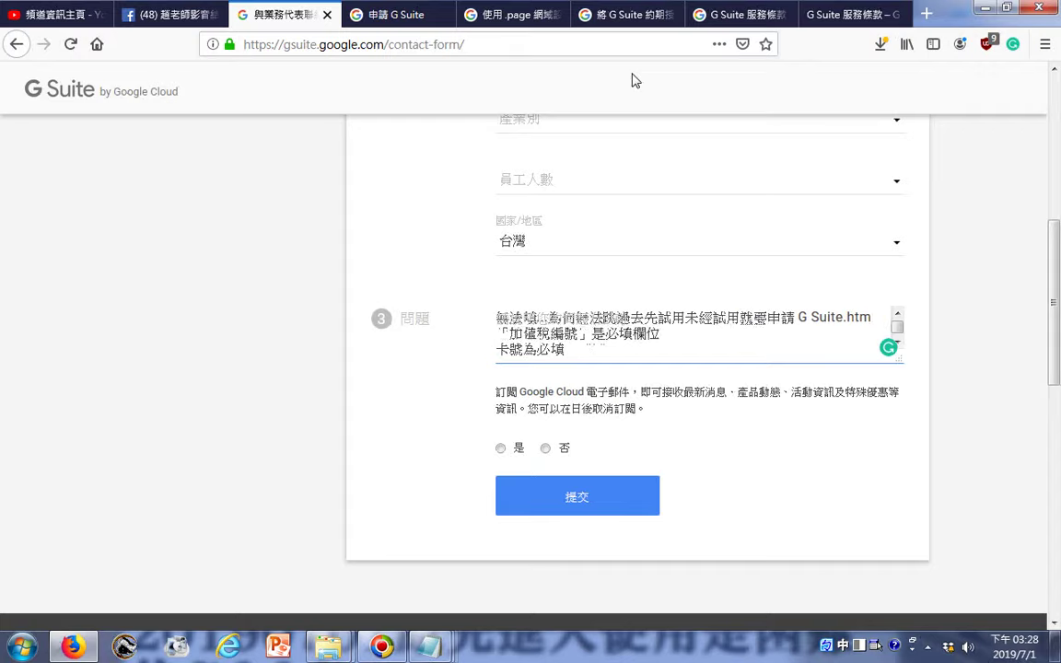
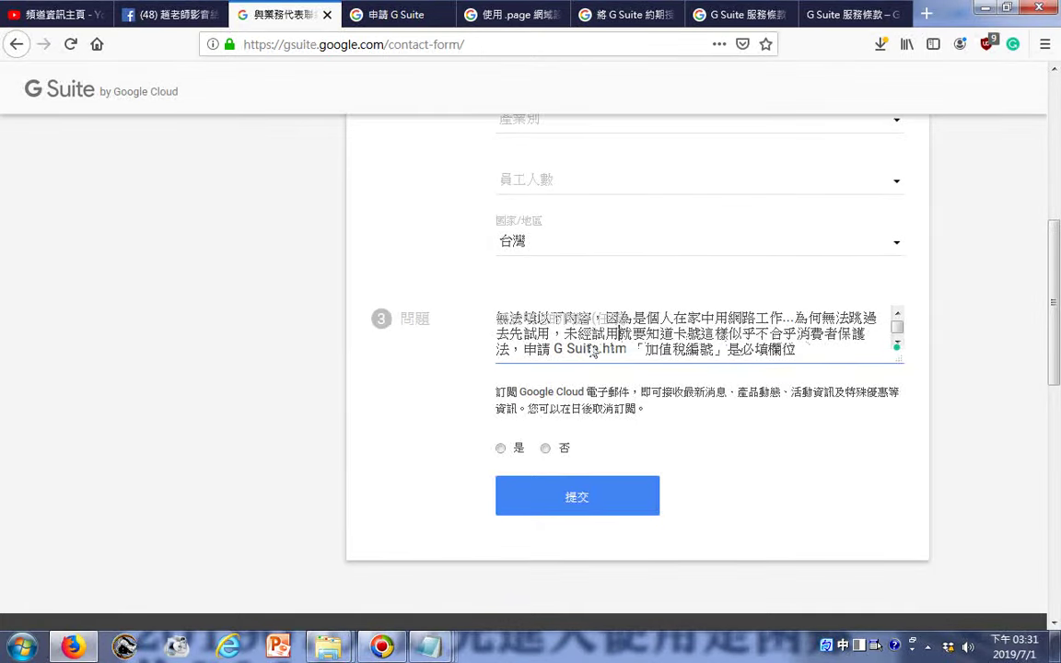
- Copy all the text in the 問題 question box
key(ctrl+a)
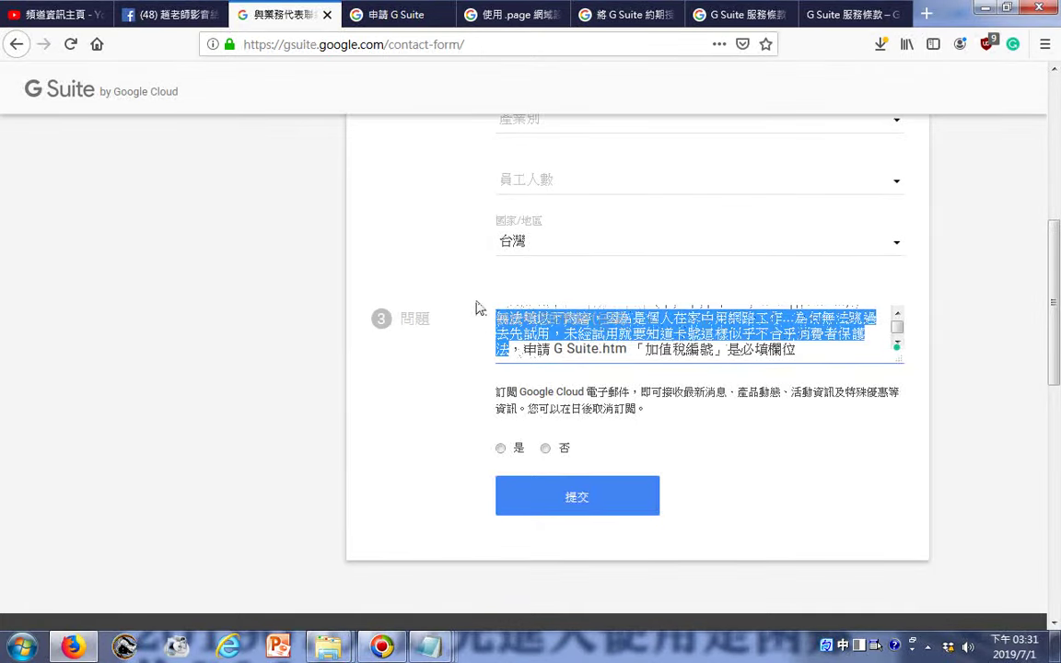
right_click(521, 325)
click(577, 379)
- Test-submit the form, then answer 否 to the Google Cloud e-mail subscription
click(560, 502)
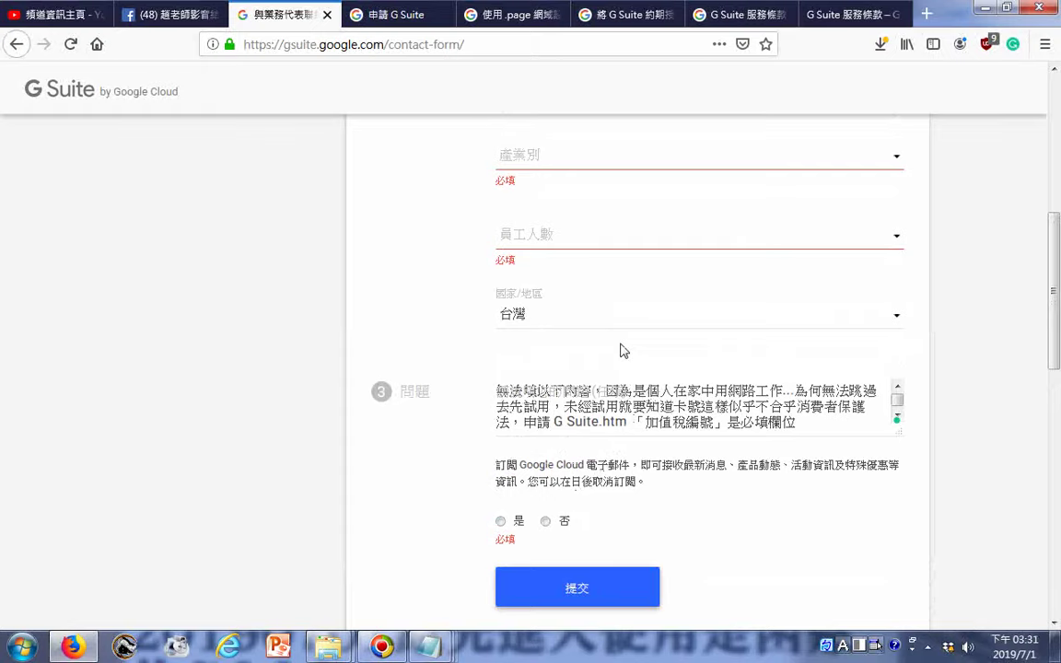
scroll(620, 350, up, 2)
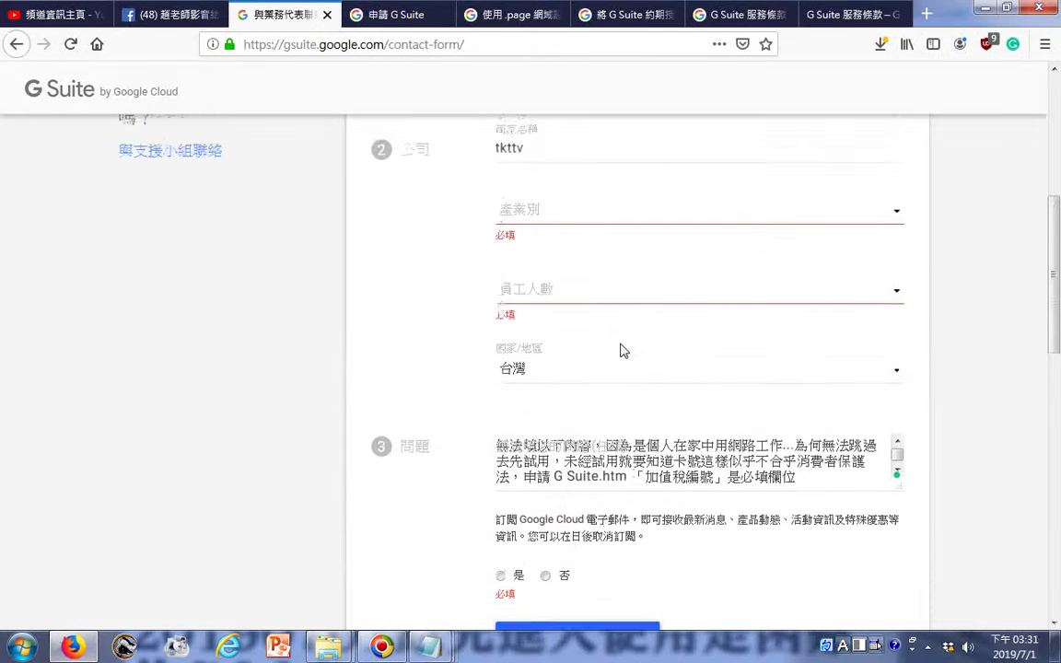
scroll(550, 470, down, 4)
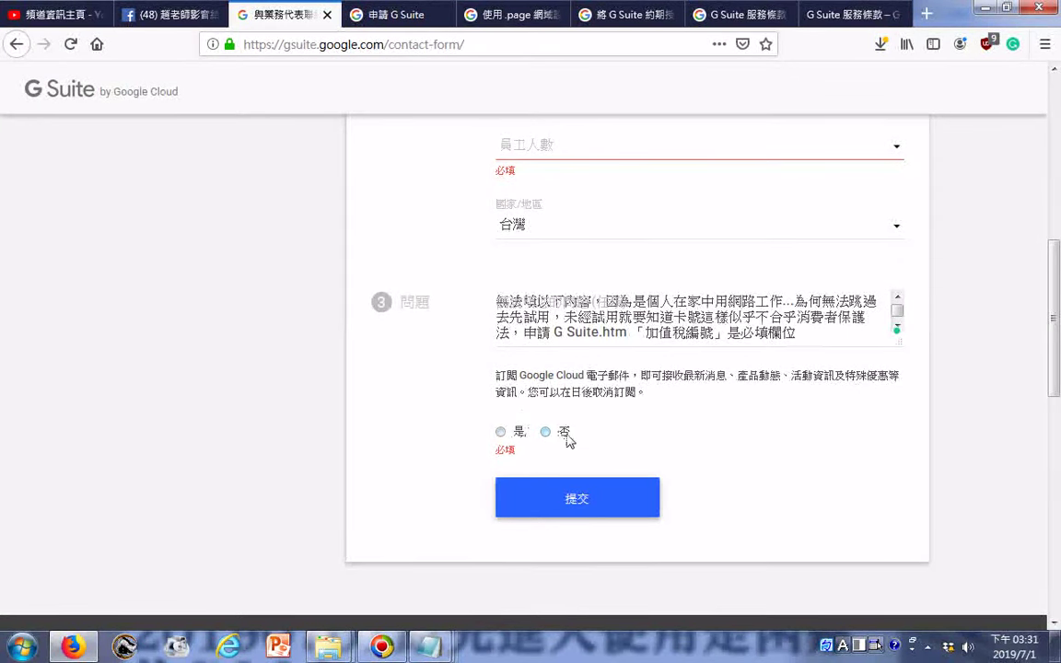
click(546, 432)
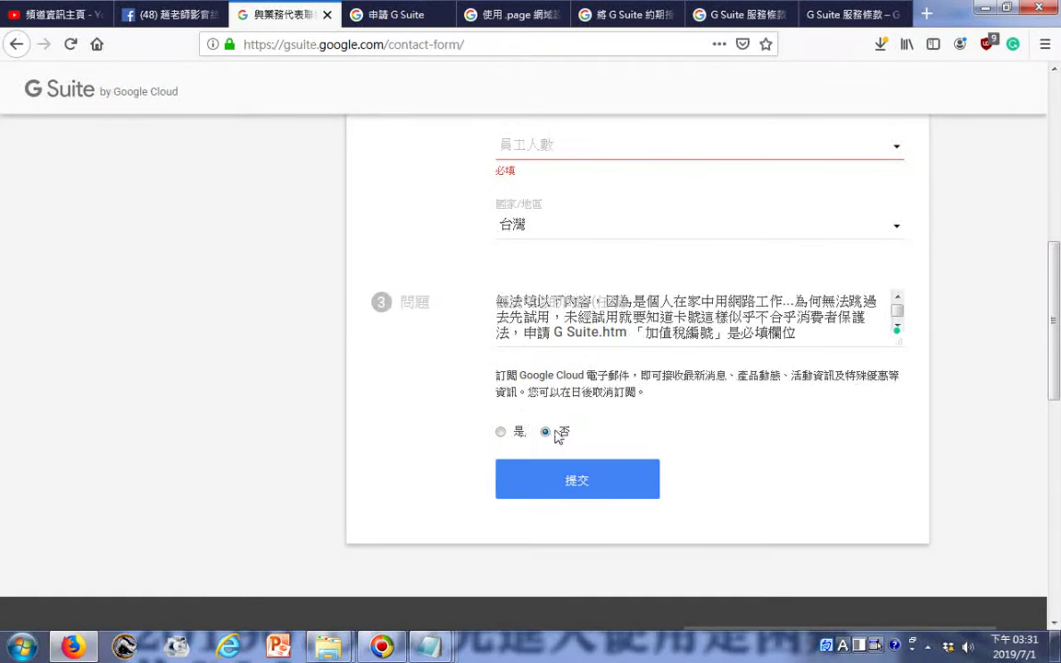
scroll(557, 436, up, 5)
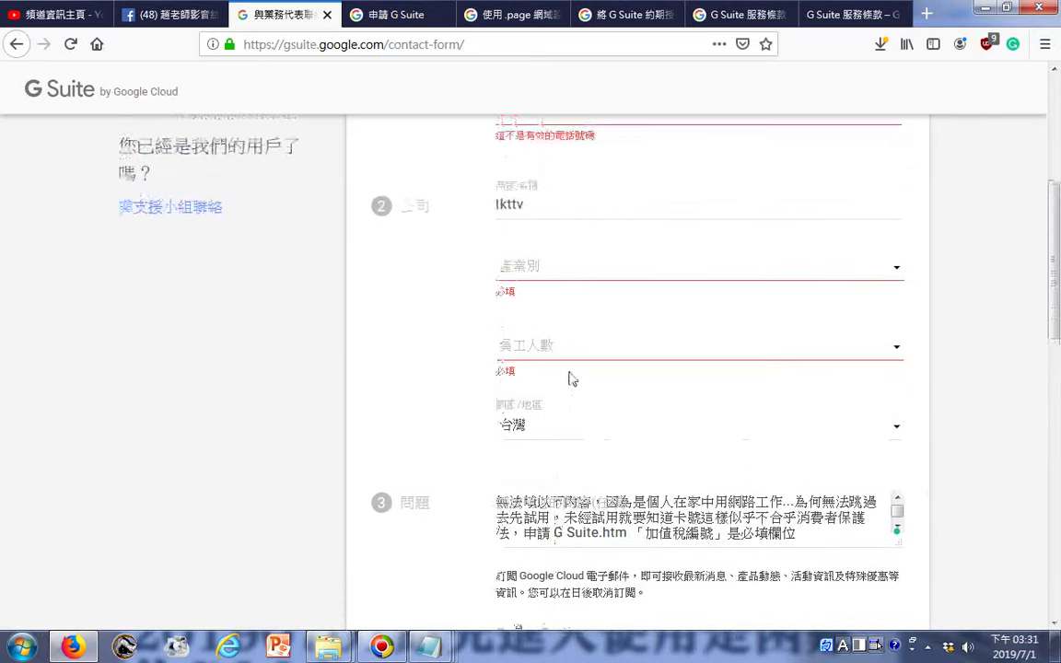
- Set country to 台灣, employee count to 1, and industry to 教育機構 - 其他
click(569, 502)
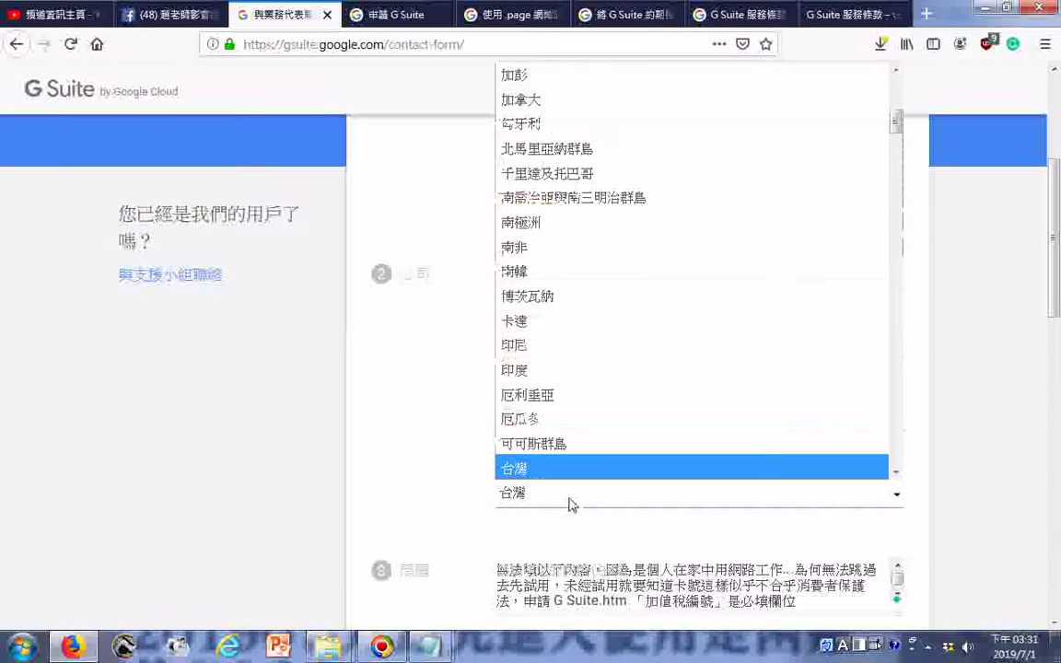
click(568, 501)
click(539, 419)
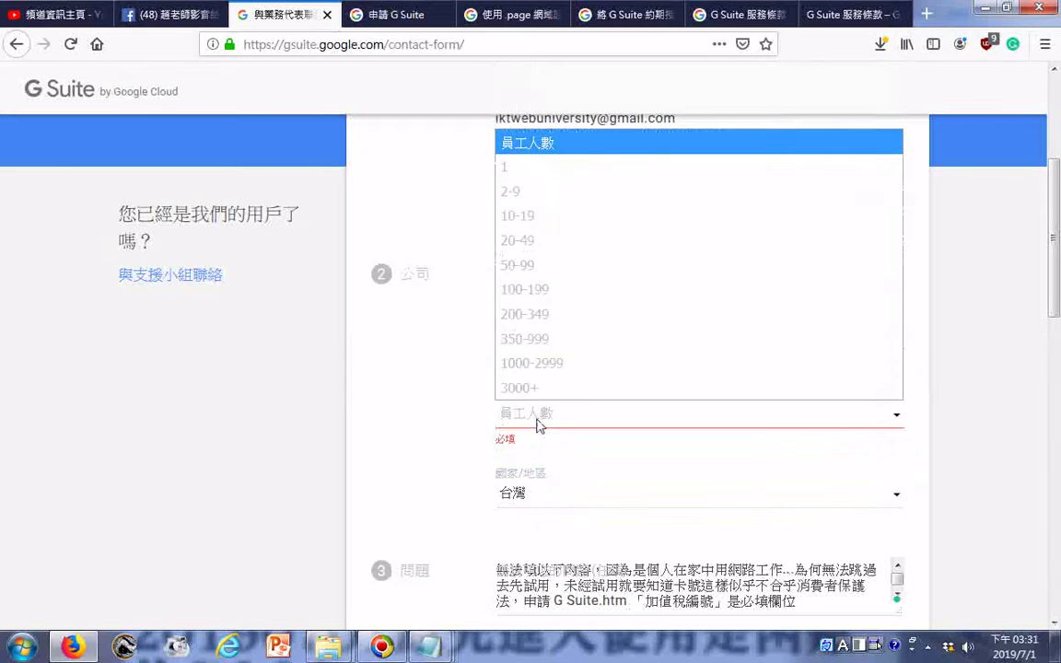
click(541, 166)
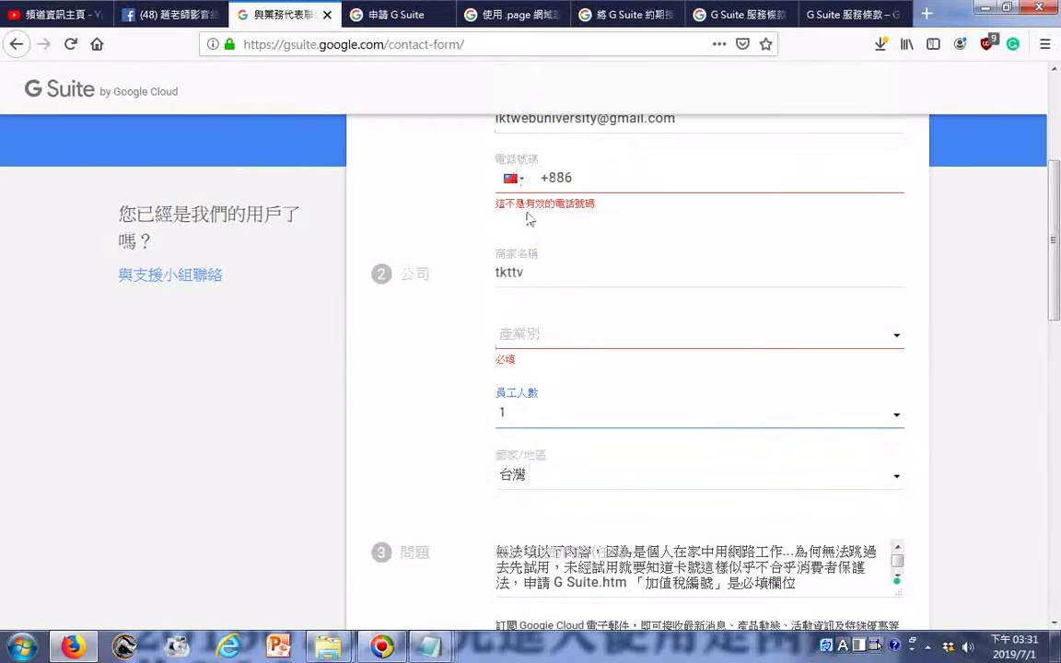
click(561, 333)
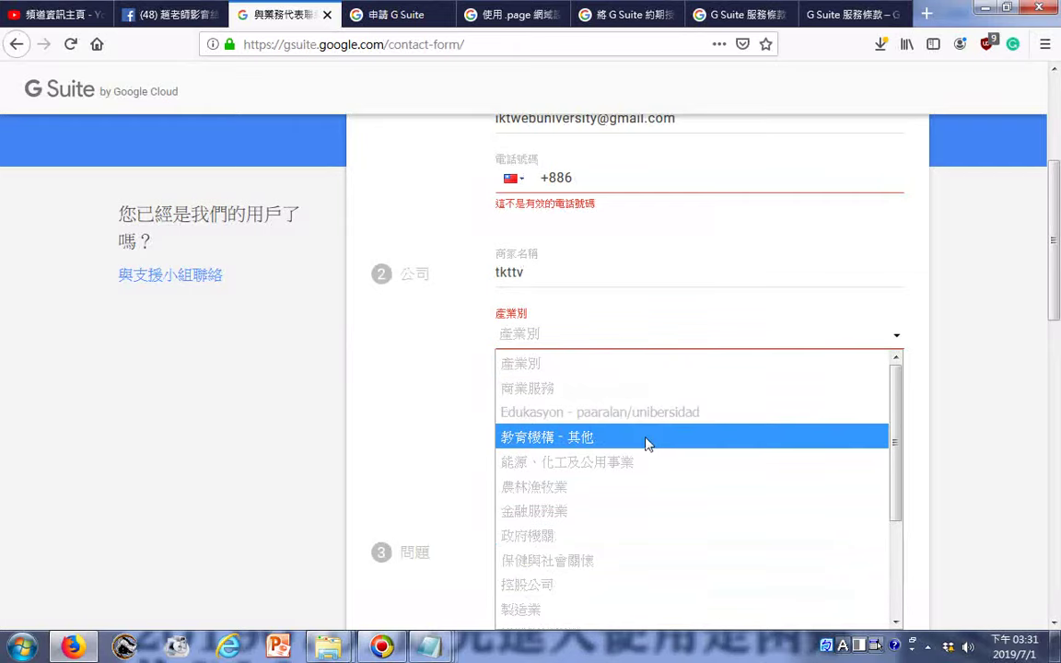
click(645, 438)
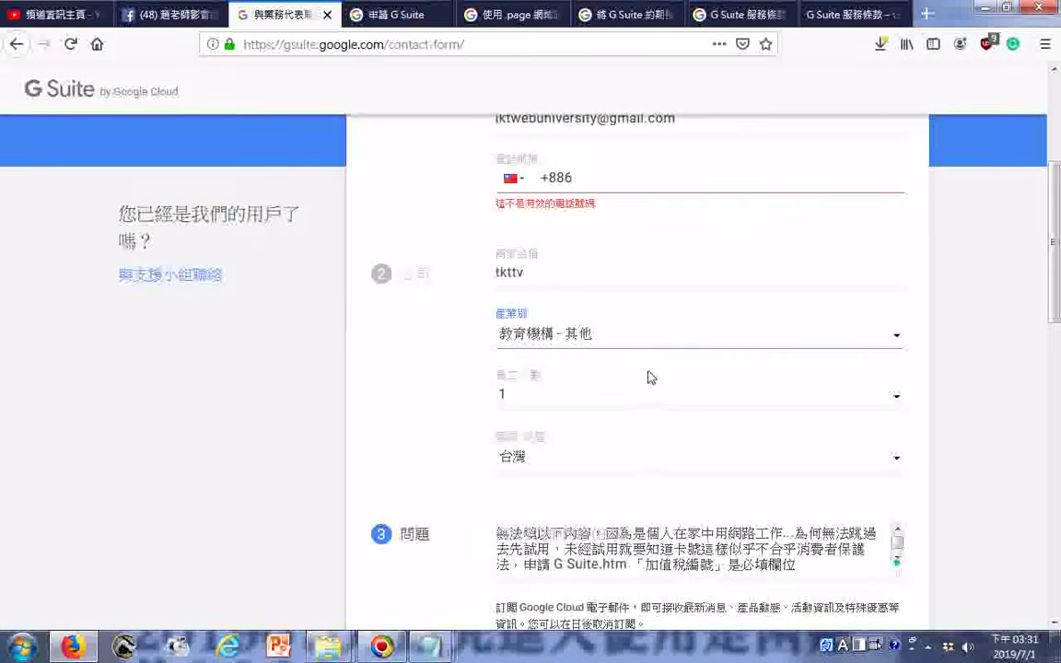
scroll(648, 376, up, 2)
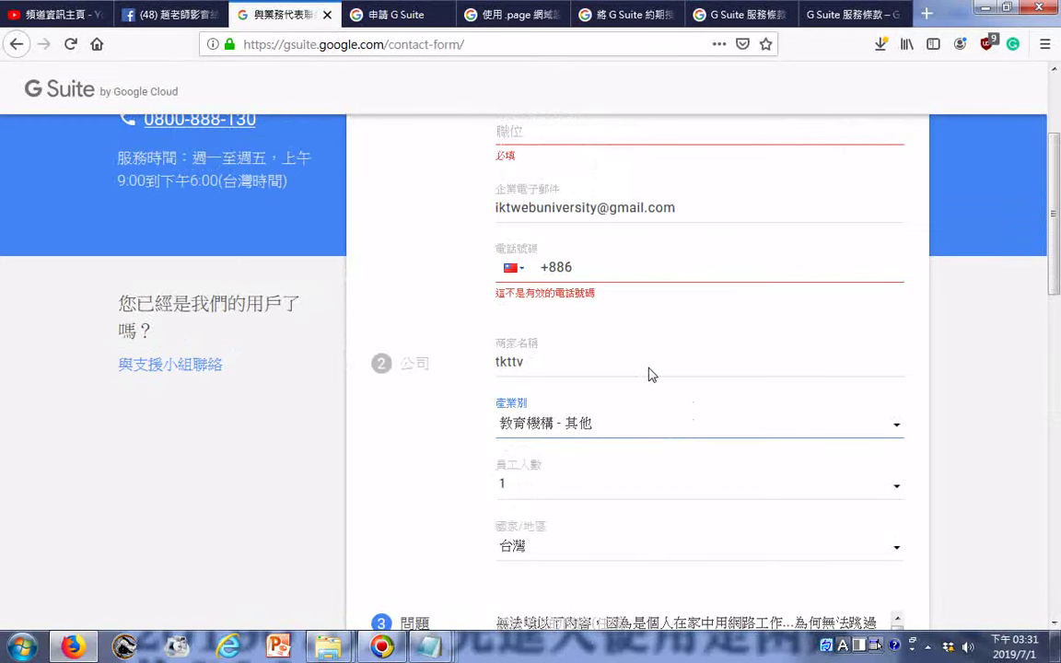
scroll(648, 373, up, 2)
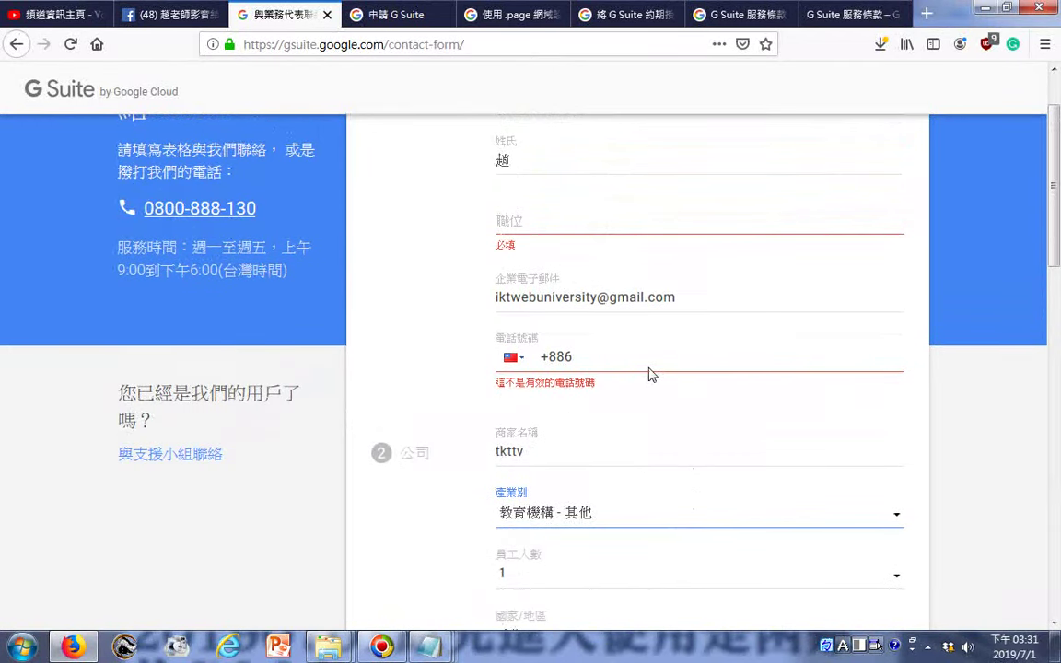
- Enter the contact's phone number after the +886 prefix
click(618, 370)
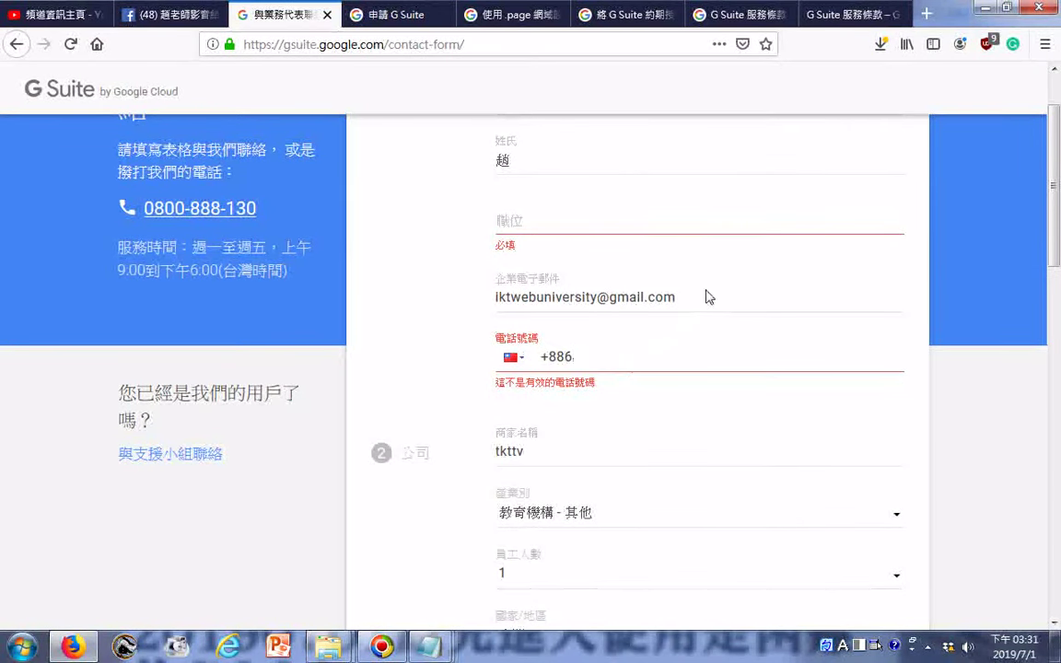
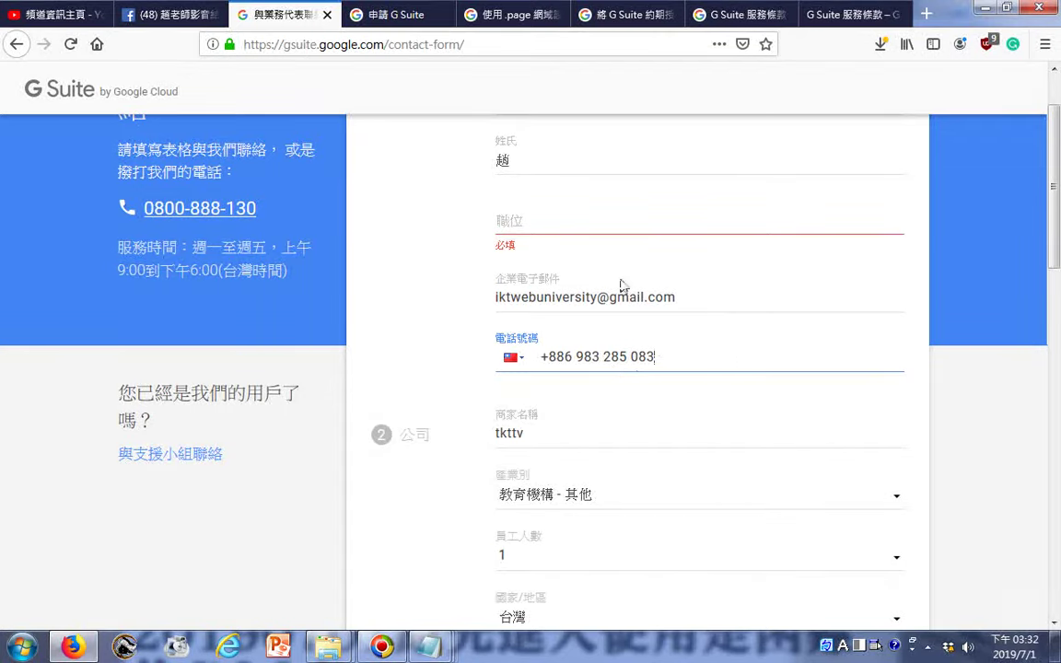
click(572, 230)
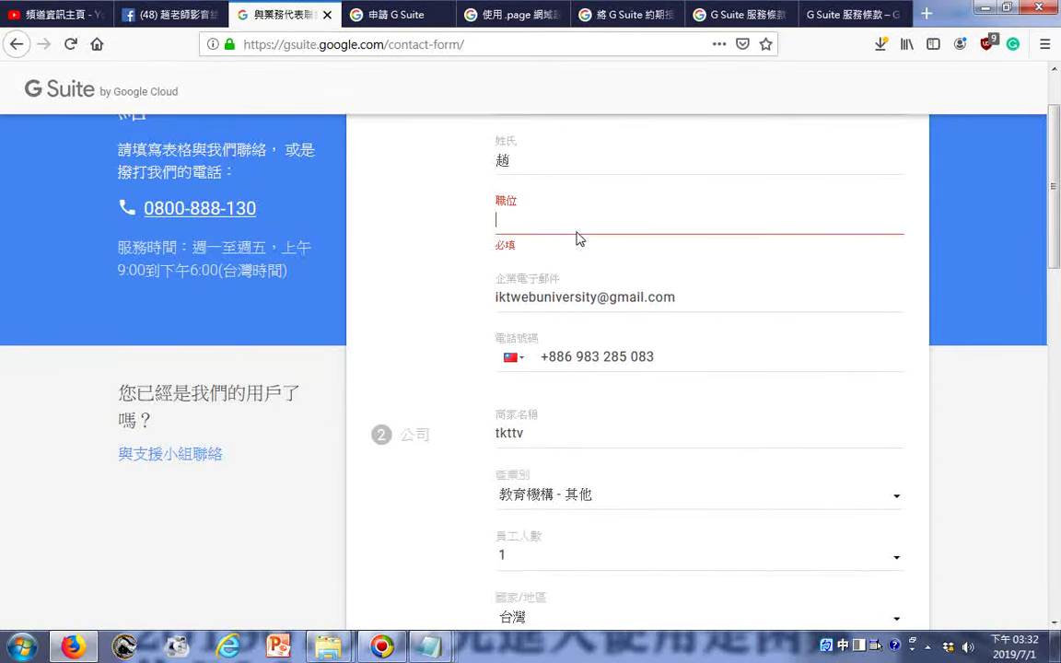
- Enter 負責人 as the job title and submit the completed contact form
text(副ㄗ)
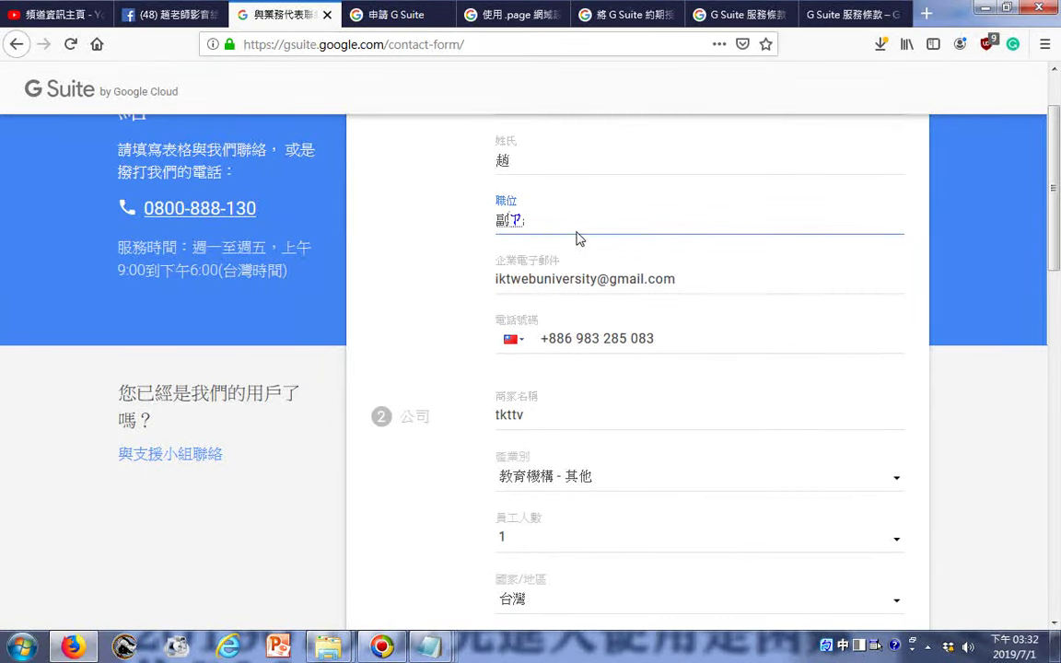
text(責人)
scroll(575, 237, down, 7)
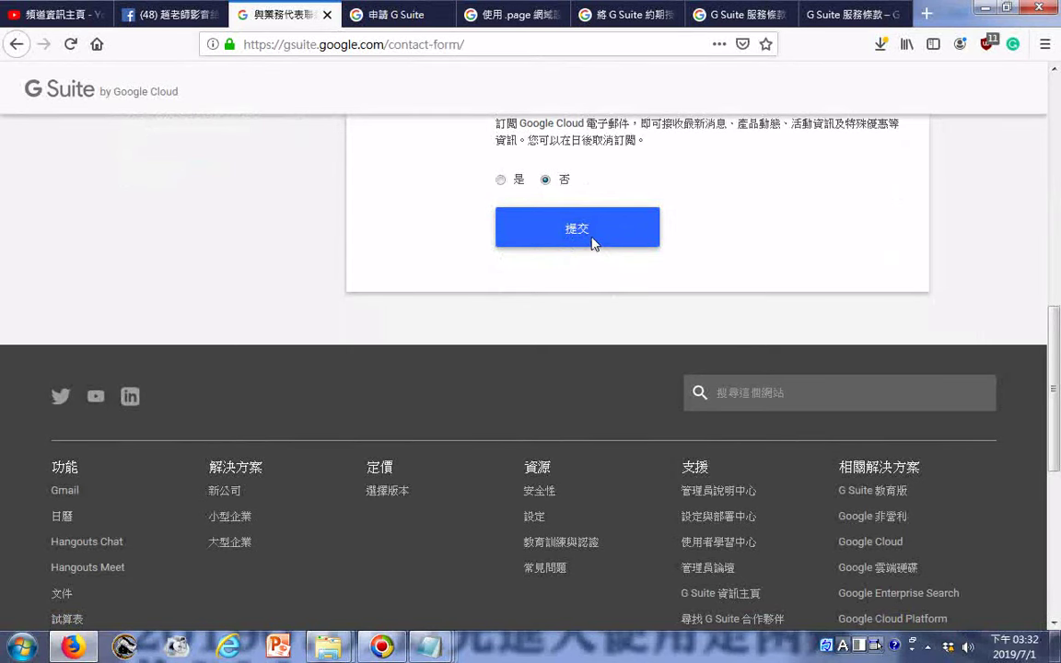
scroll(592, 242, up, 2)
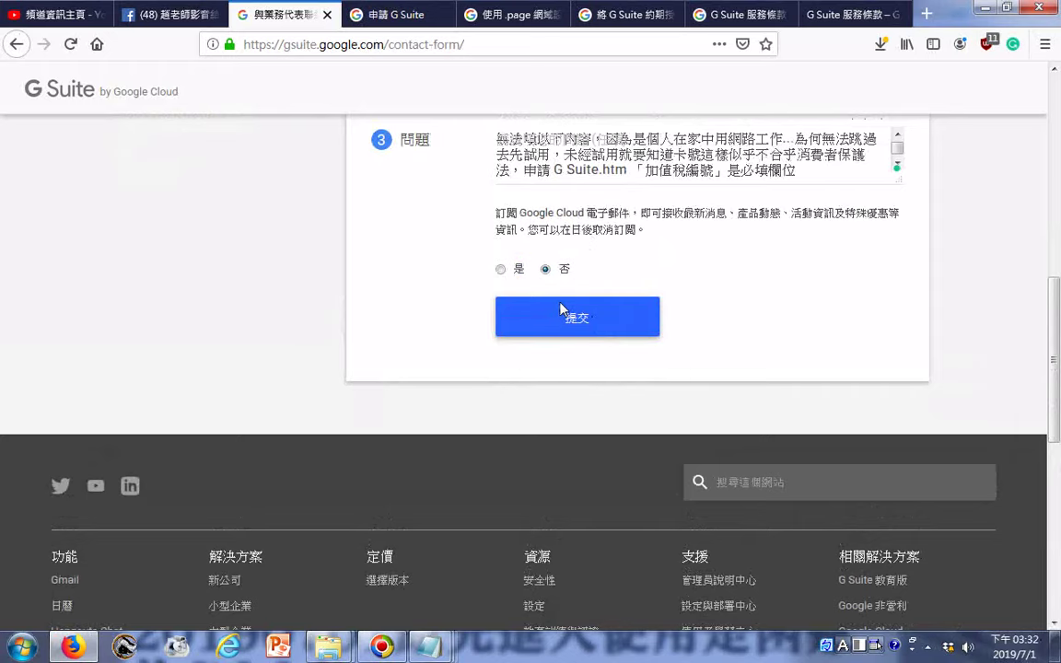
scroll(663, 296, up, 5)
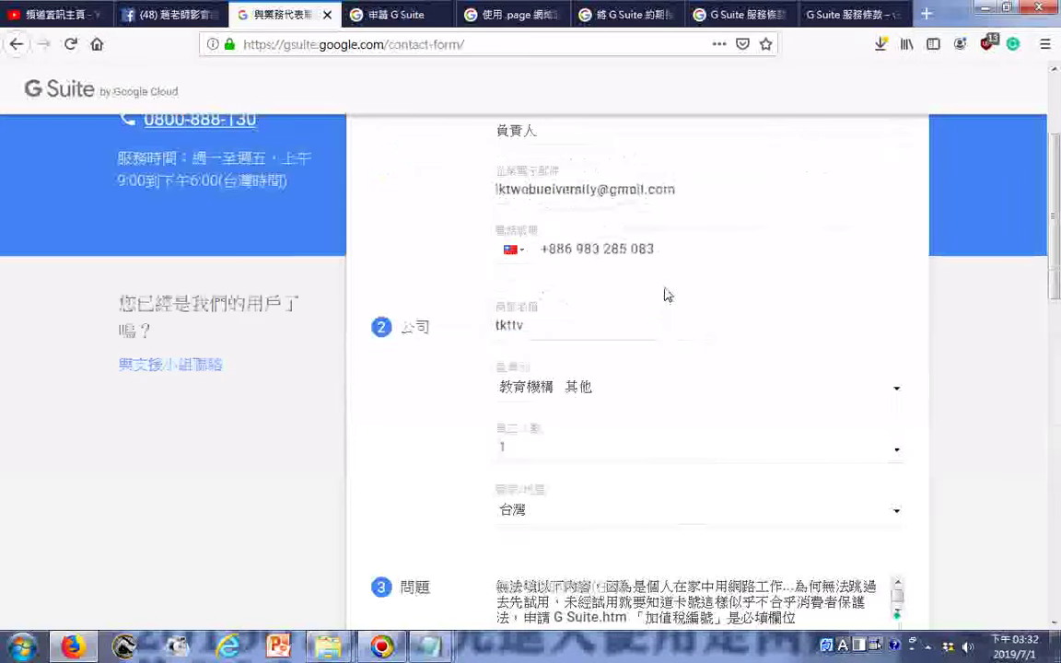
scroll(668, 292, up, 2)
scroll(667, 293, down, 3)
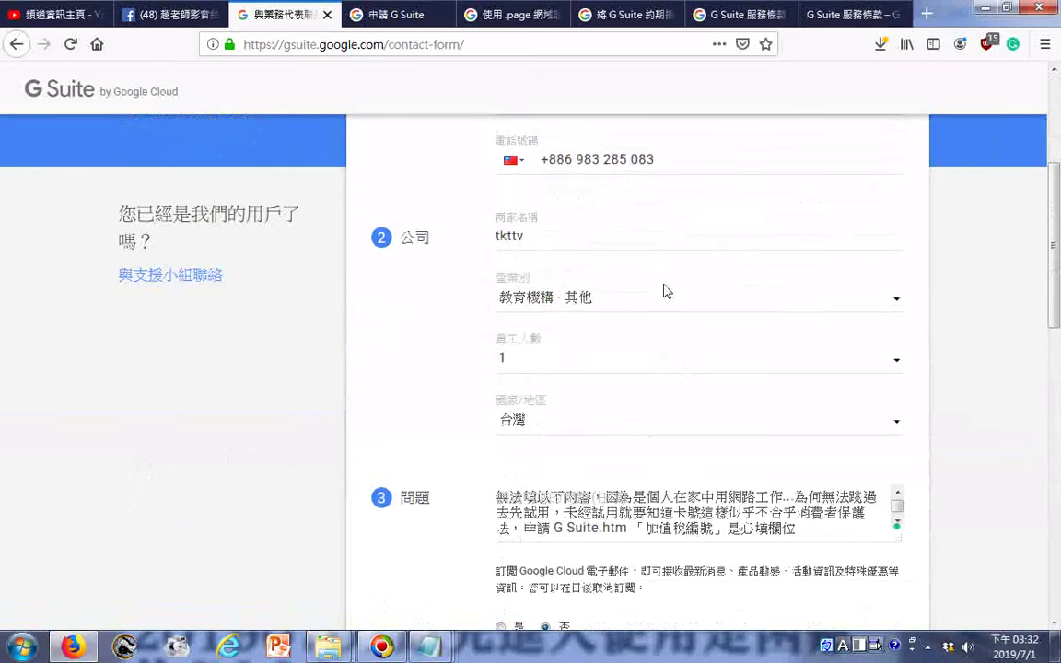
scroll(665, 291, down, 2)
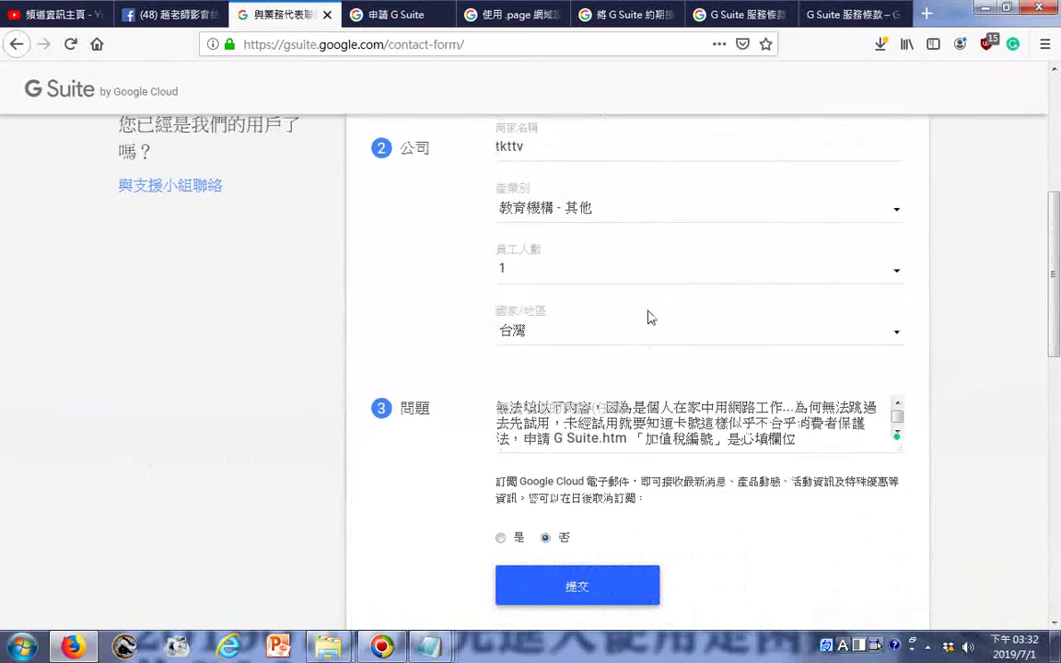
click(573, 587)
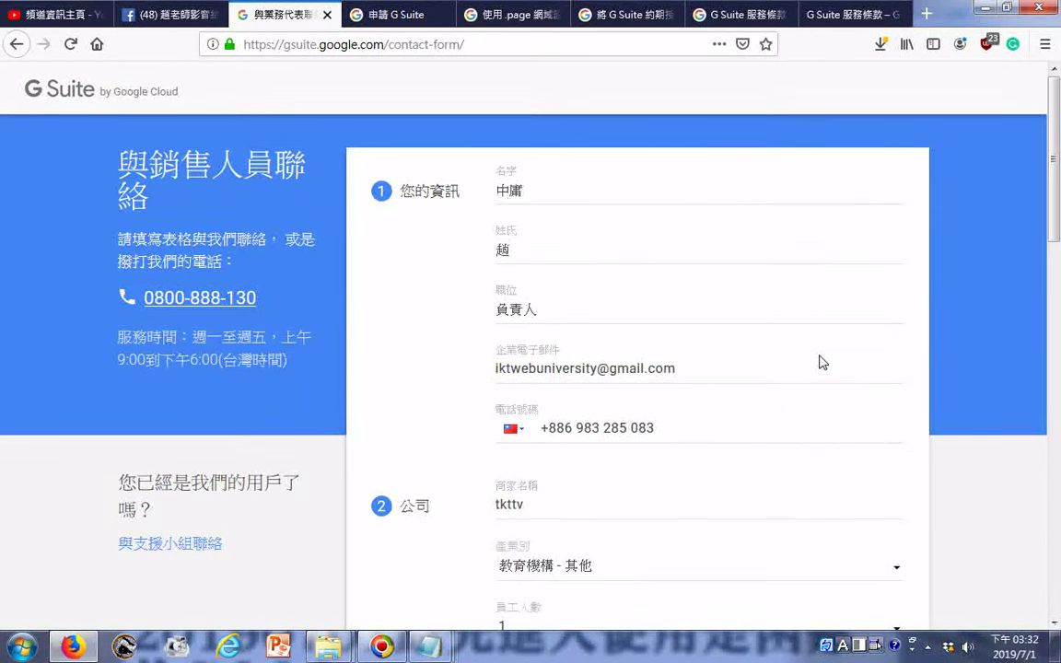
- Launch a new blank Notepad document
key(ctrl+a)
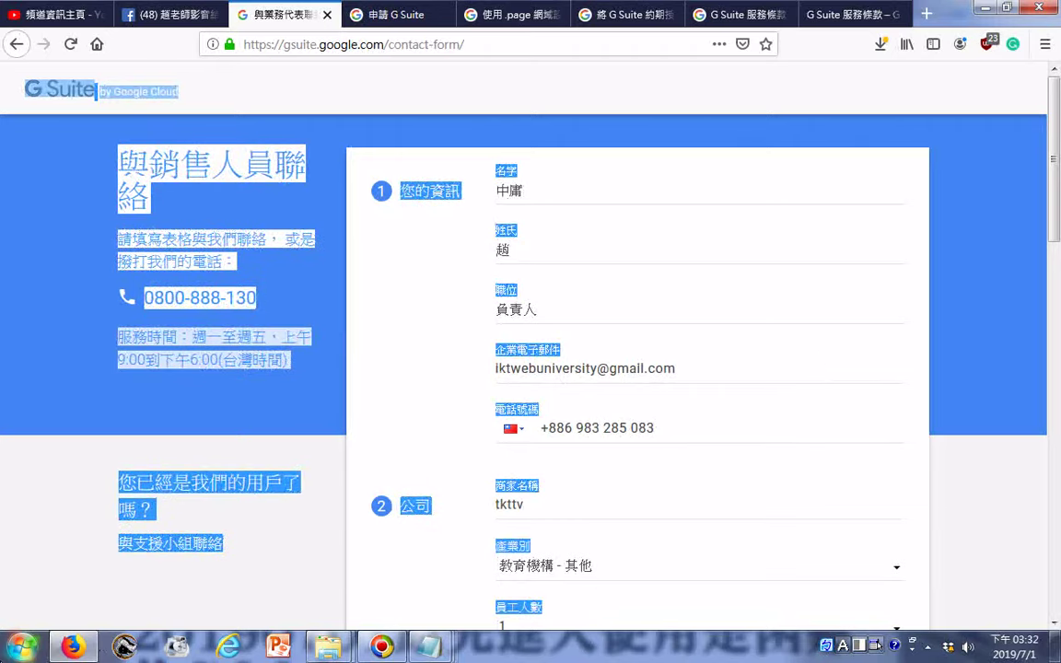
key(super)
click(51, 108)
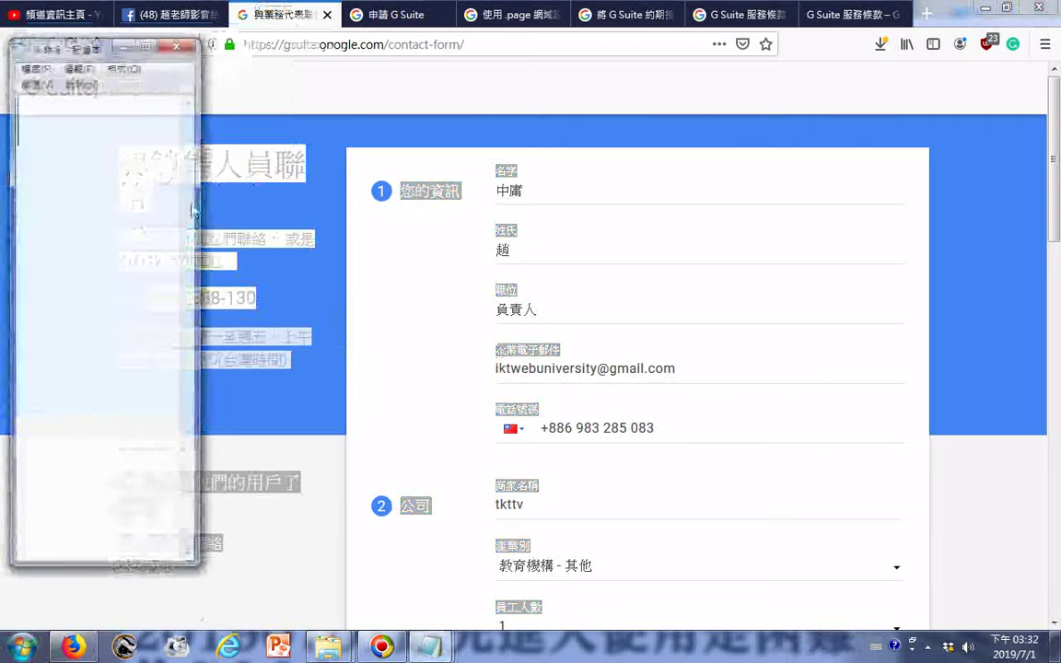
- Save it with Unicode encoding, named 20190701 followed by the copied question text
click(34, 67)
click(53, 139)
click(303, 416)
click(248, 443)
right_click(152, 156)
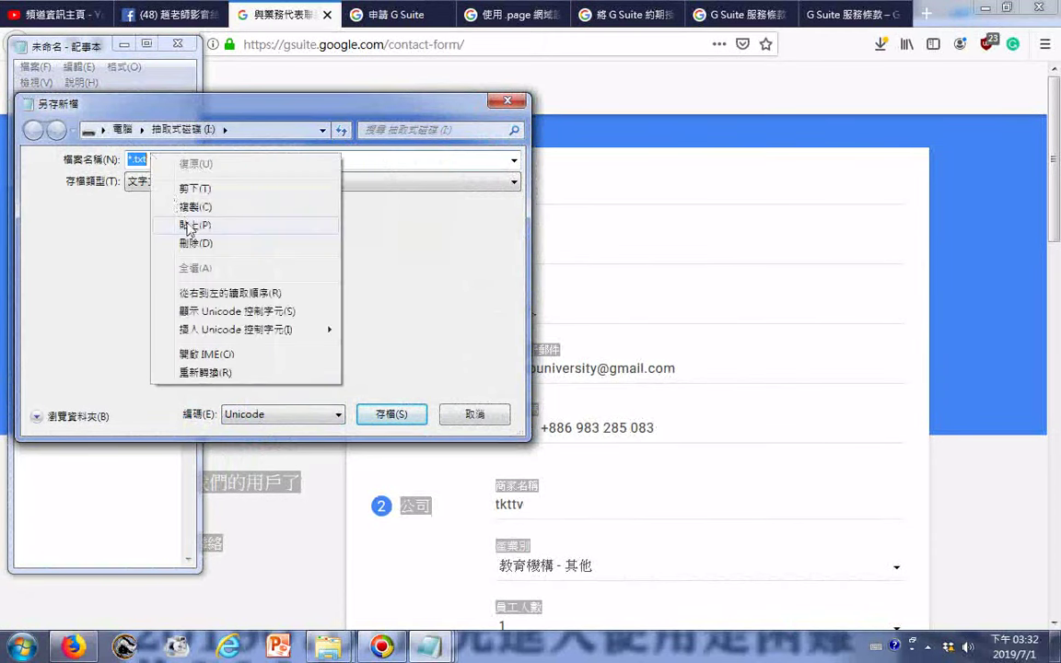
click(188, 224)
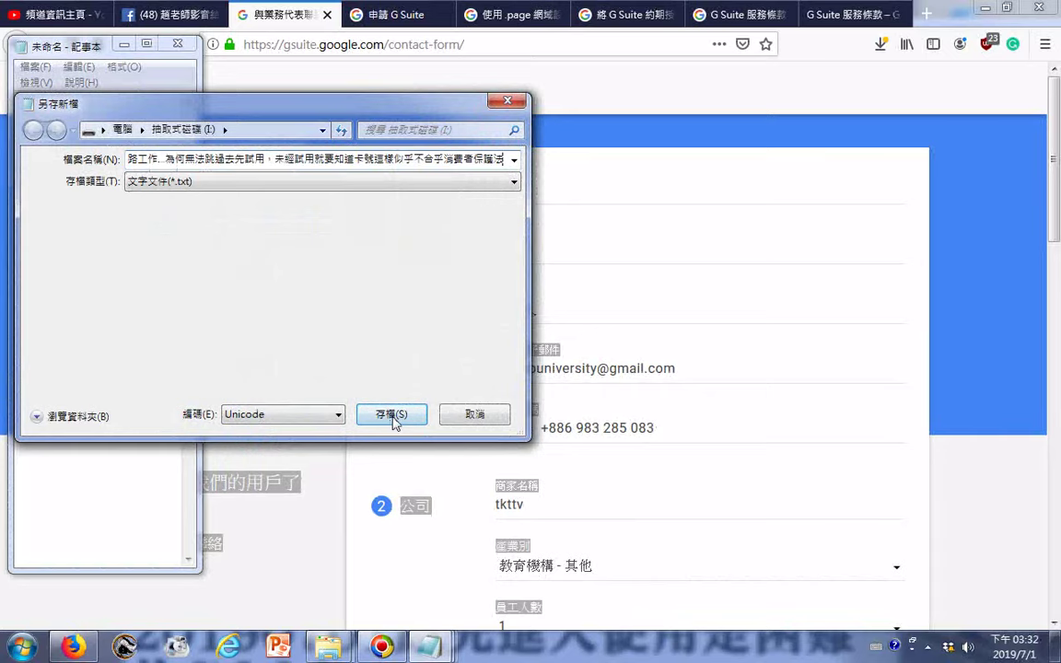
key(Home)
text(201)
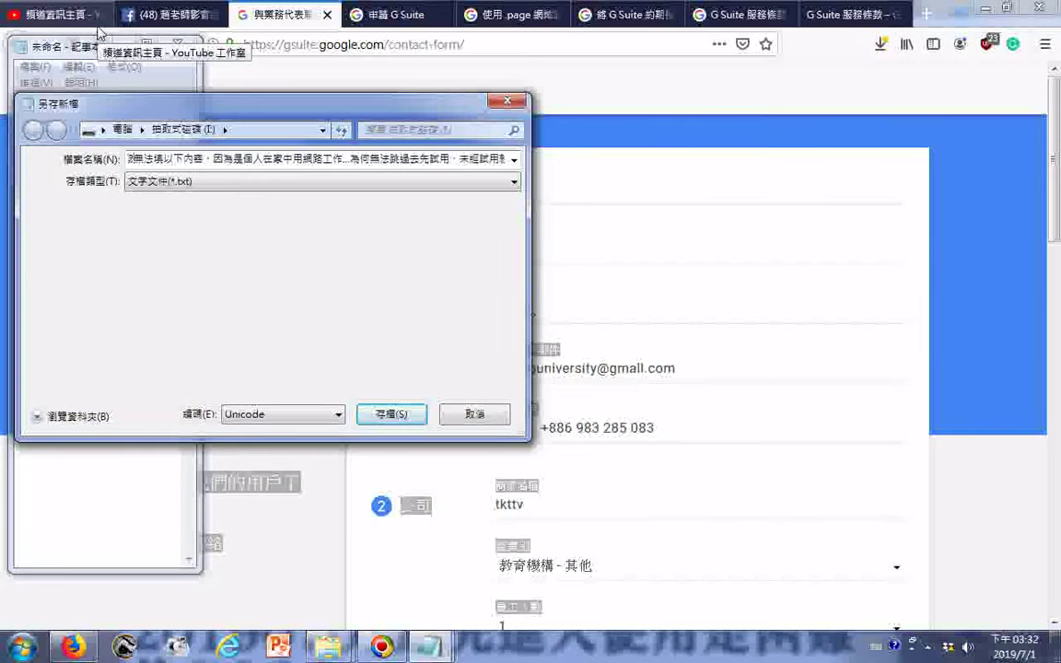
text(90)
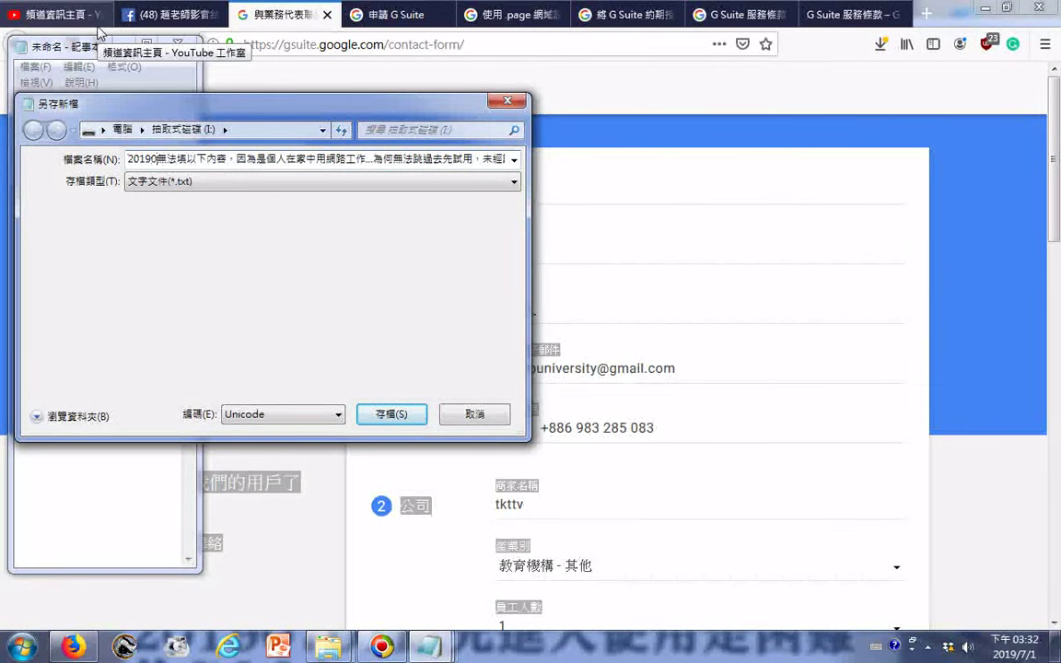
text(701)
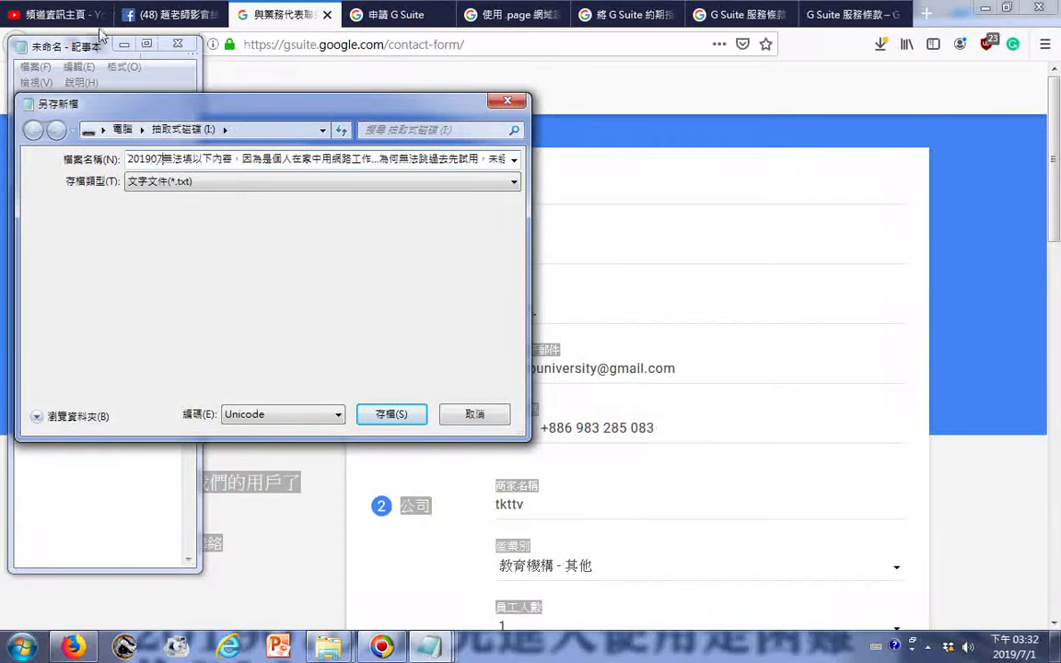
key(Return)
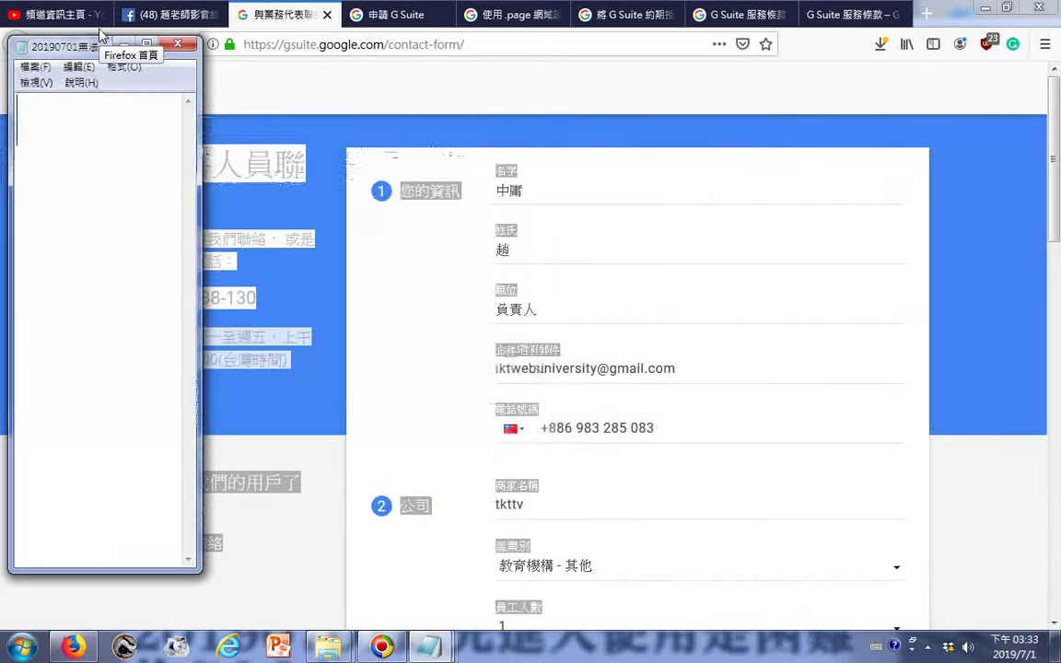
- Paste the question text into Notepad and add a line of dots below it
right_click(126, 180)
click(157, 241)
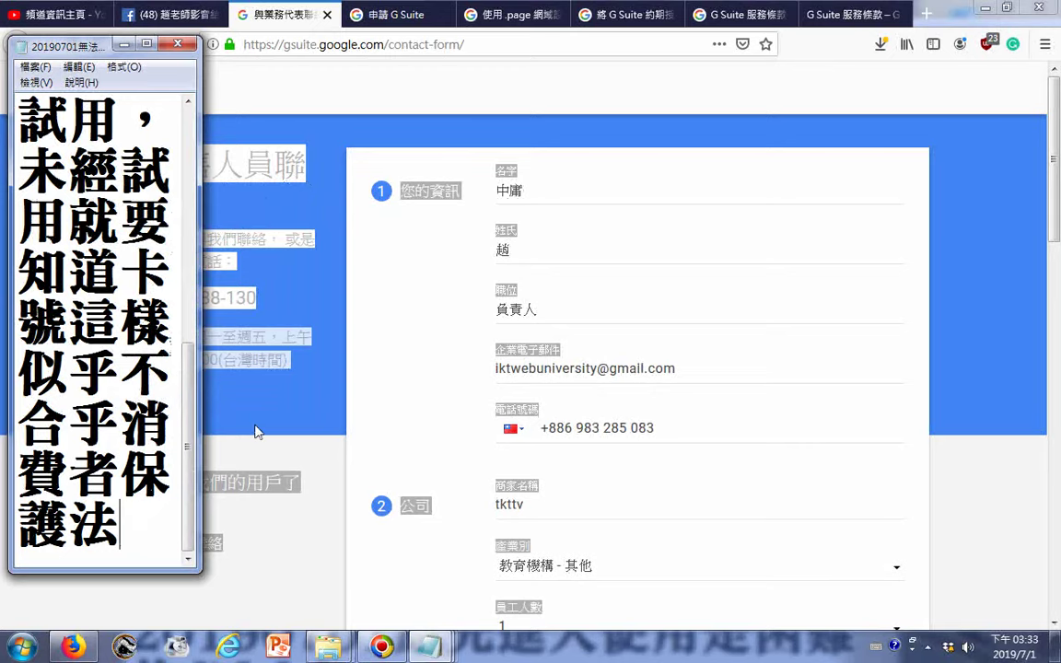
key(Return)
text(.........)
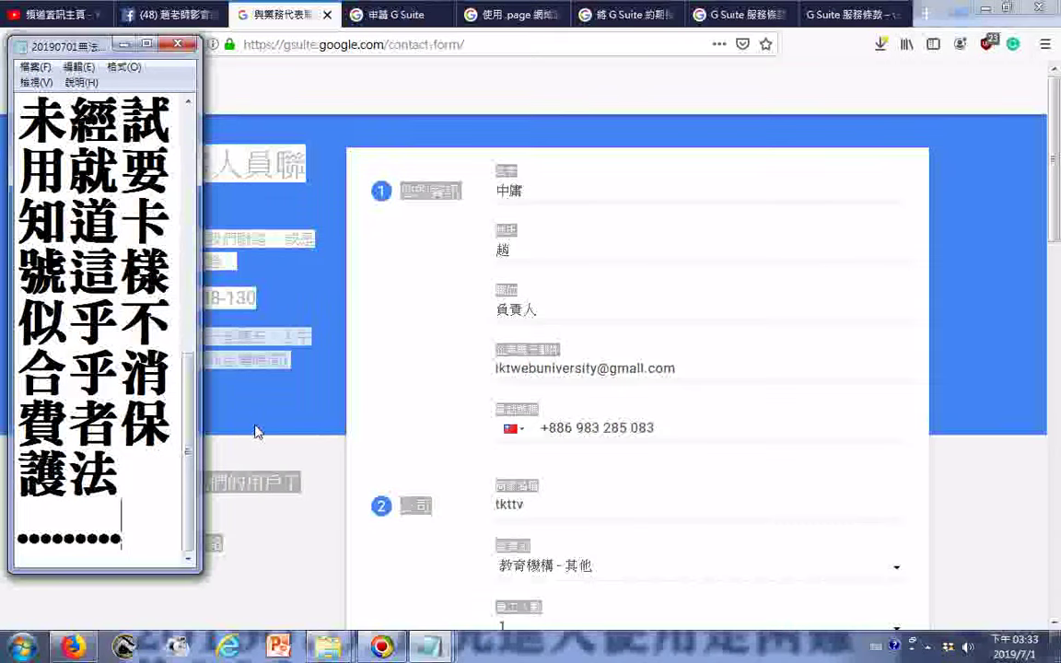
key(Return)
- Return to the contact form and select the first-name field text
click(656, 190)
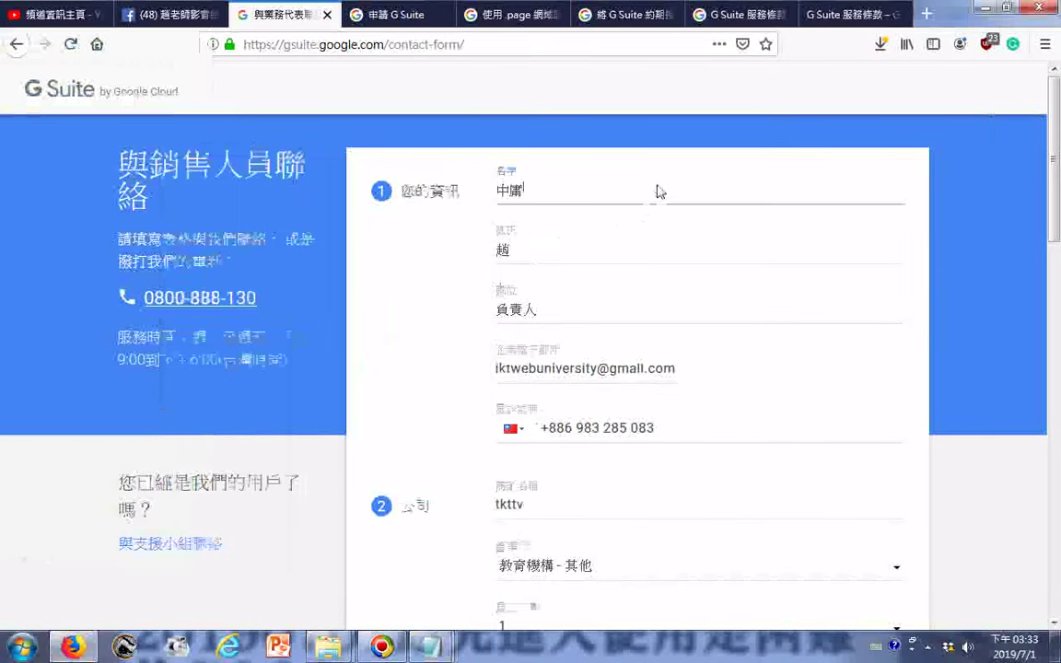
drag(660, 191, 490, 192)
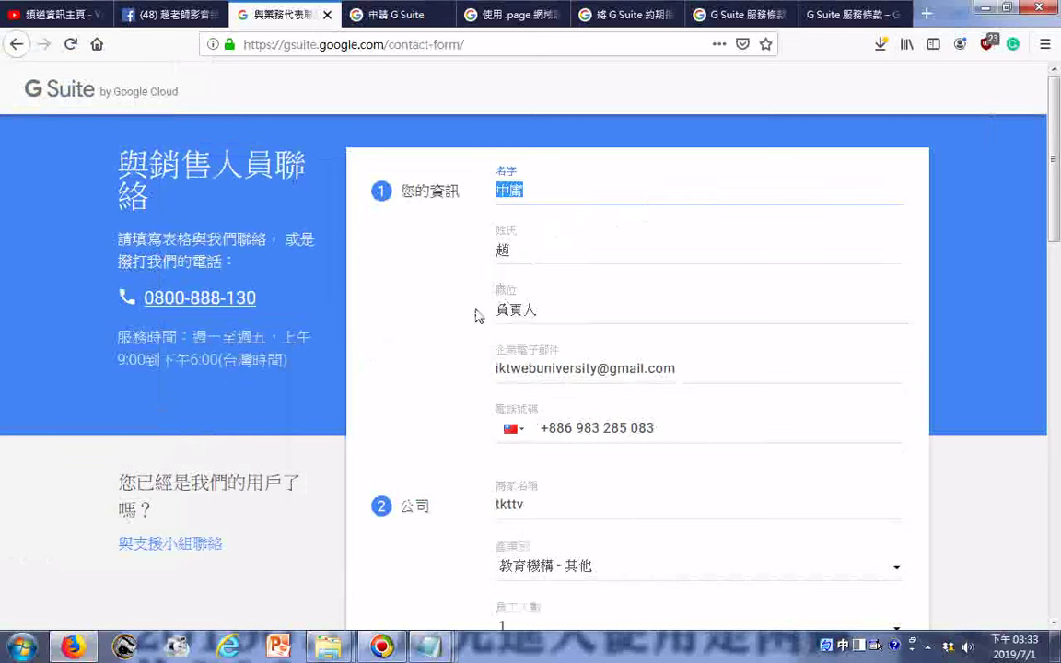
right_click(238, 277)
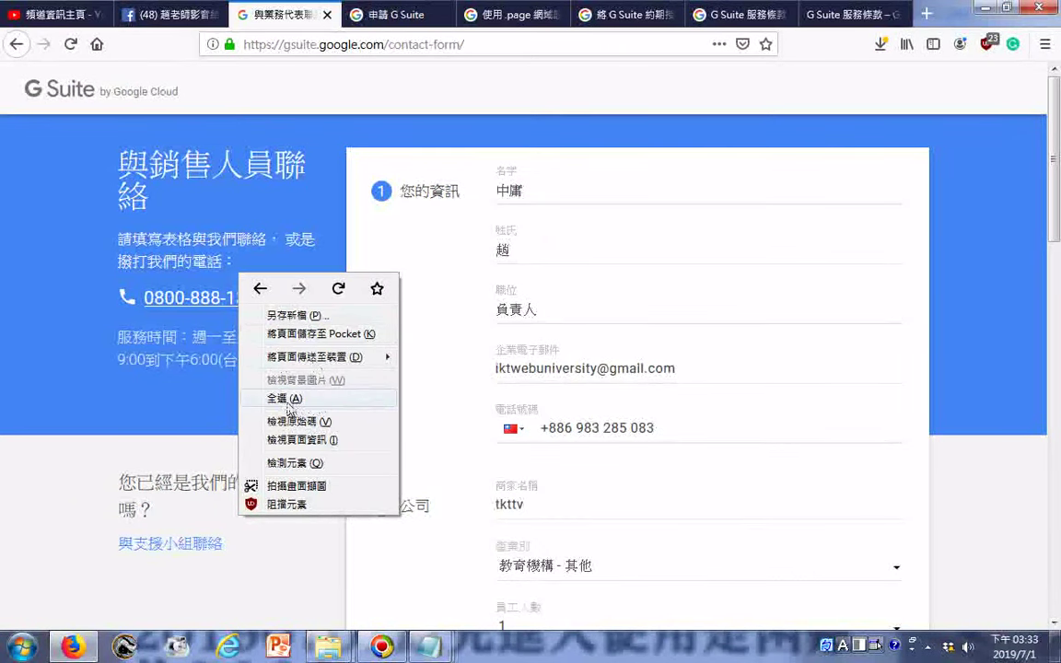
- Copy all the contact-form page text and paste it into the Notepad file
click(285, 405)
right_click(214, 304)
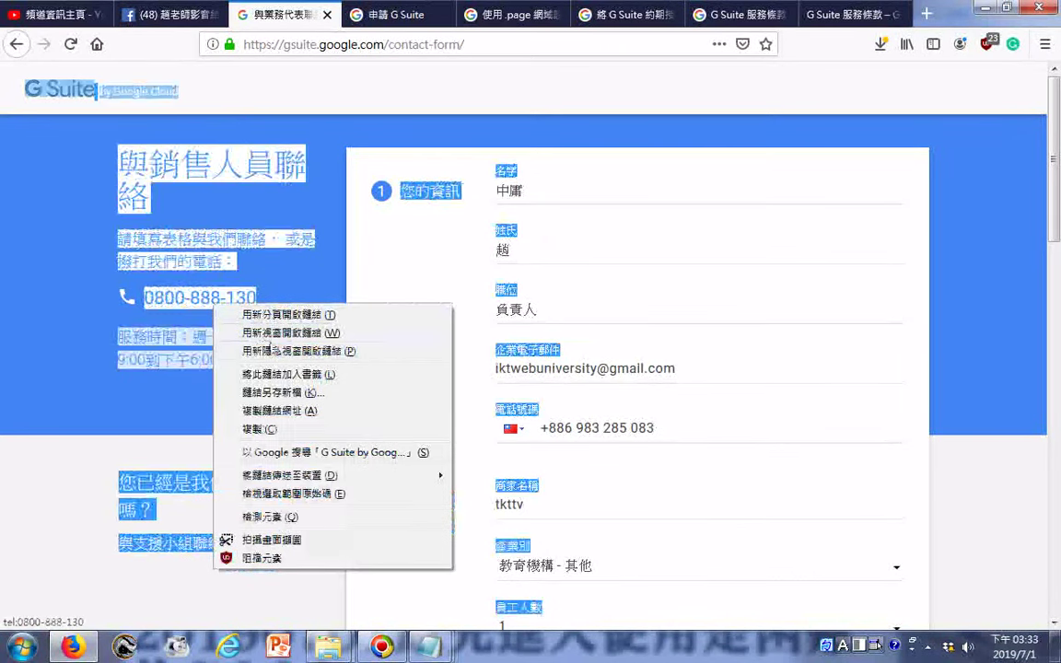
click(263, 425)
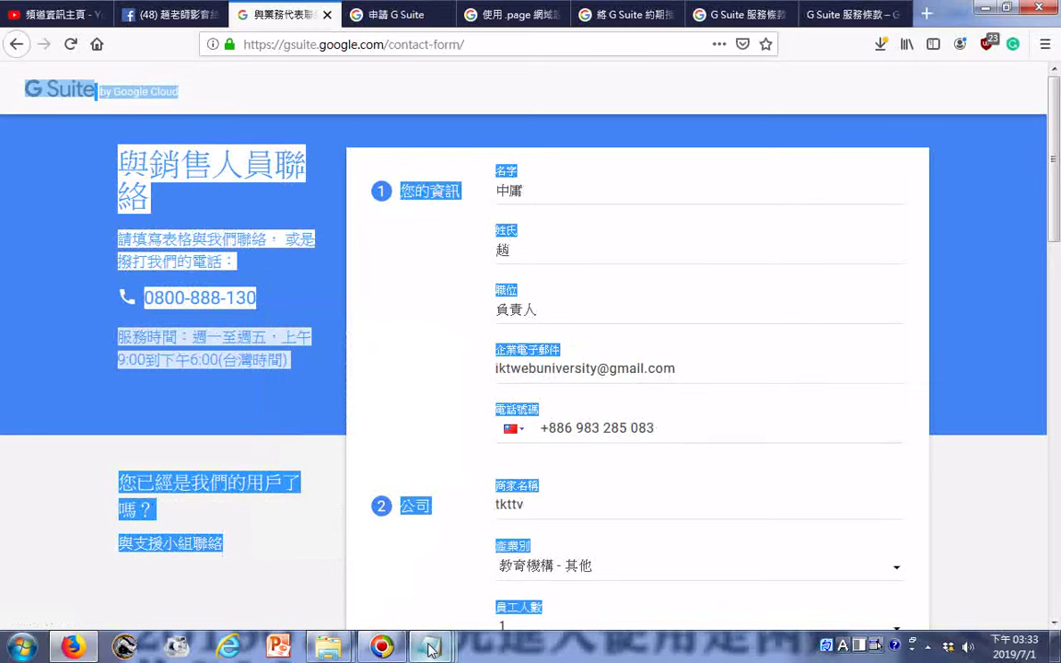
mouse_move(427, 647)
click(419, 594)
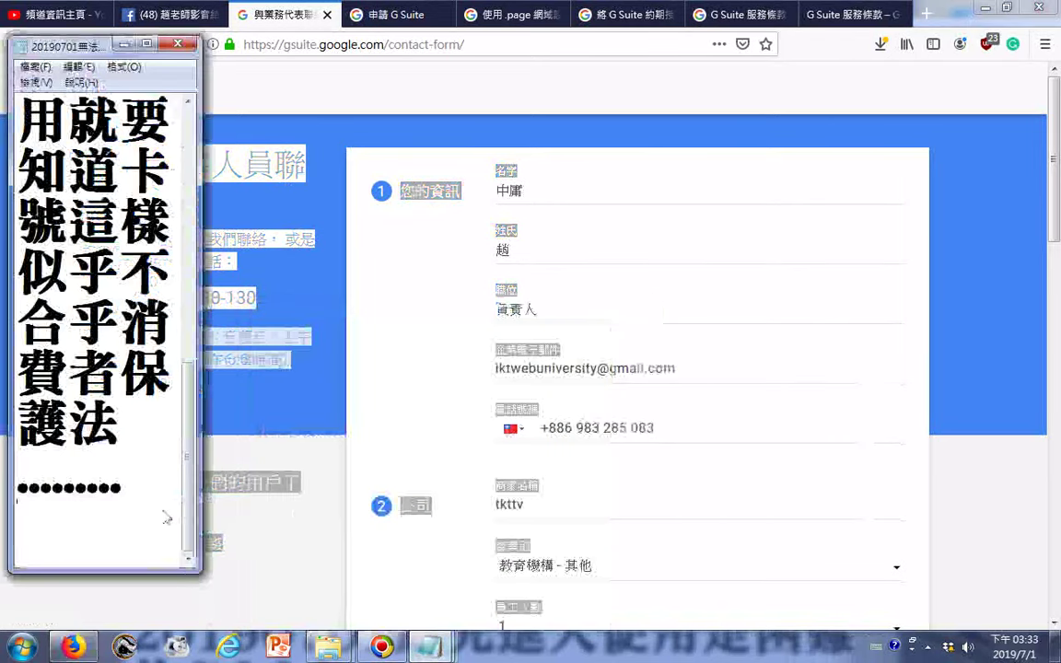
right_click(206, 279)
click(235, 333)
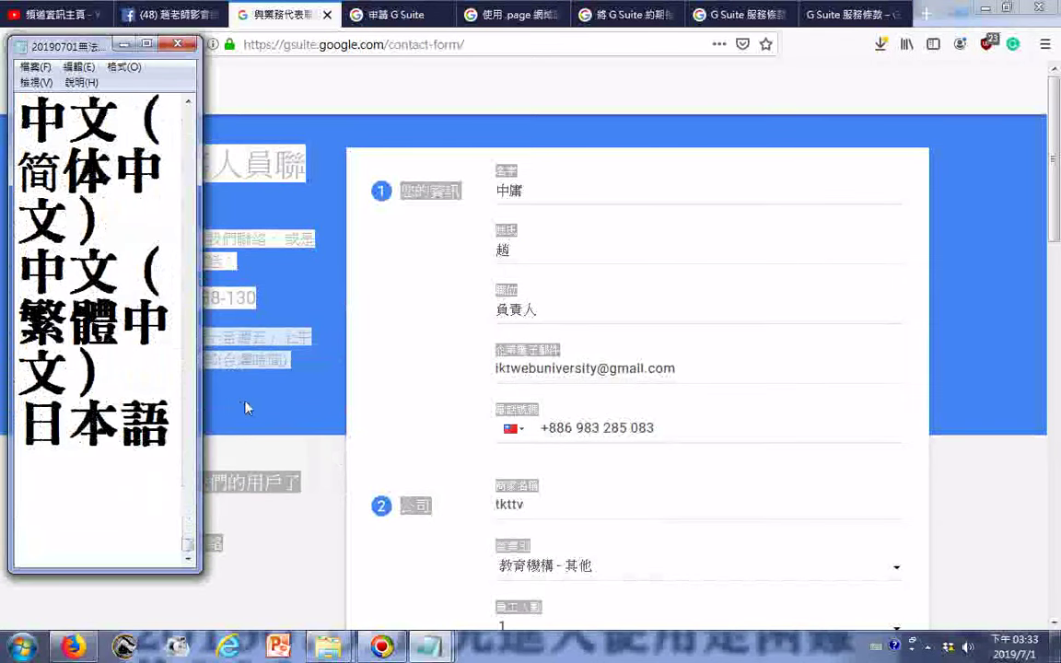
- Save the updated Notepad file and bring the contact form back
scroll(176, 367, up, 3)
scroll(176, 366, up, 10)
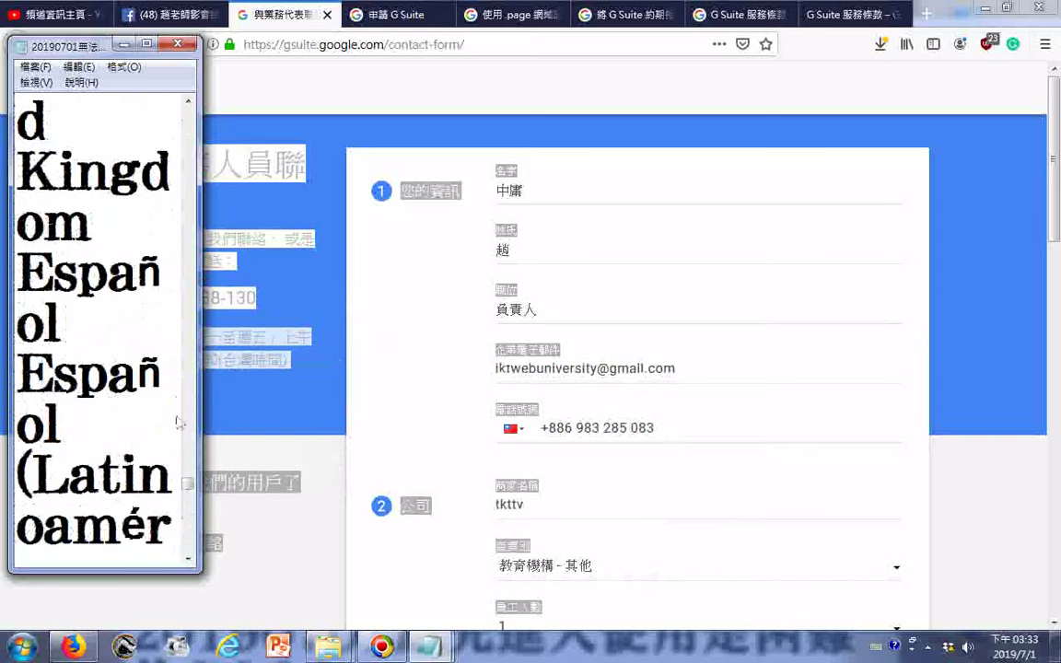
drag(187, 488, 167, 103)
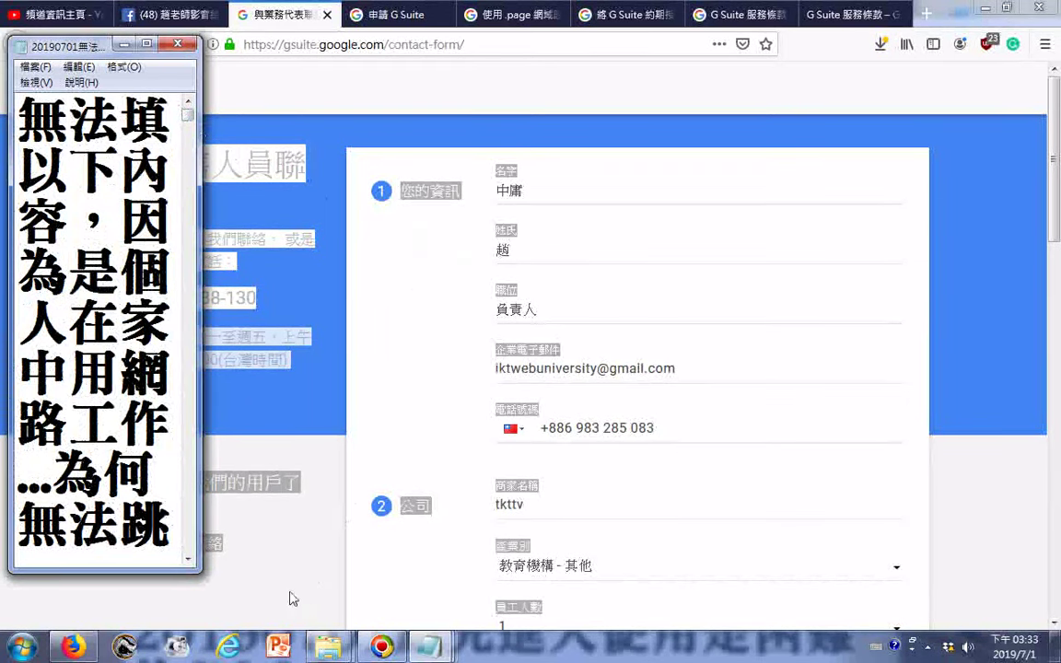
click(33, 67)
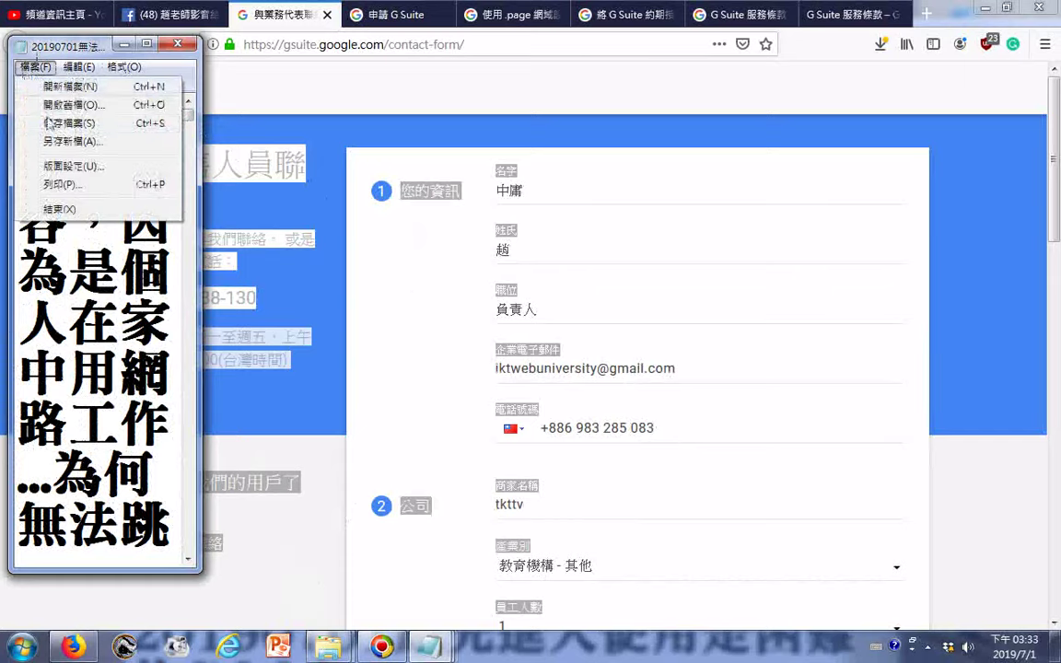
click(53, 125)
click(296, 525)
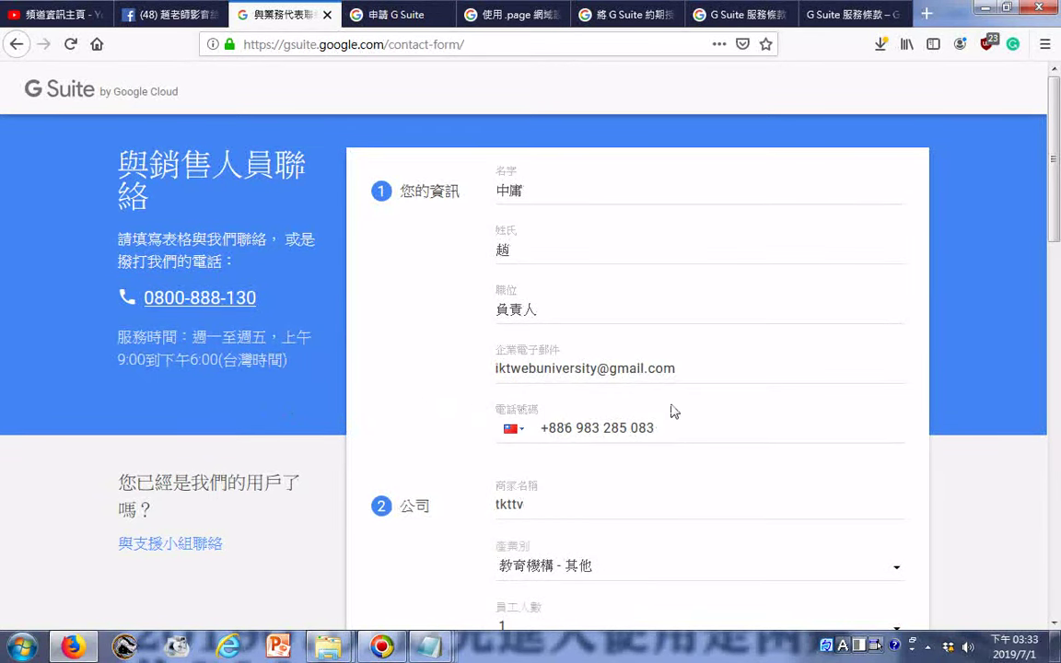
- Replace the long 問題 text with just 'CVC 必填'
scroll(661, 393, down, 4)
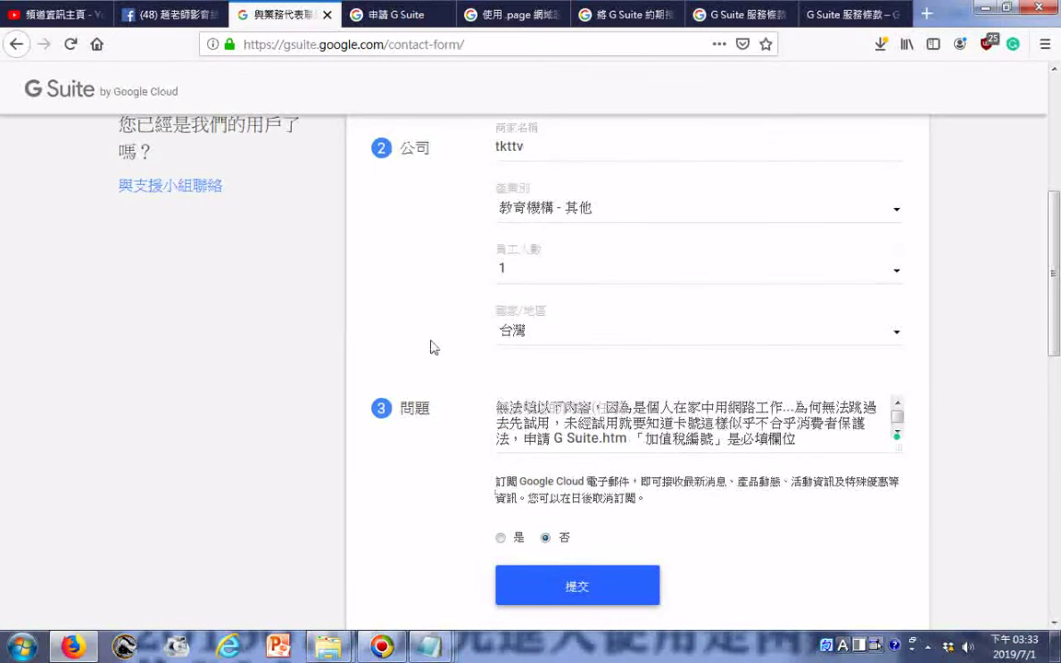
scroll(432, 339, down, 2)
scroll(427, 338, up, 2)
scroll(428, 340, up, 4)
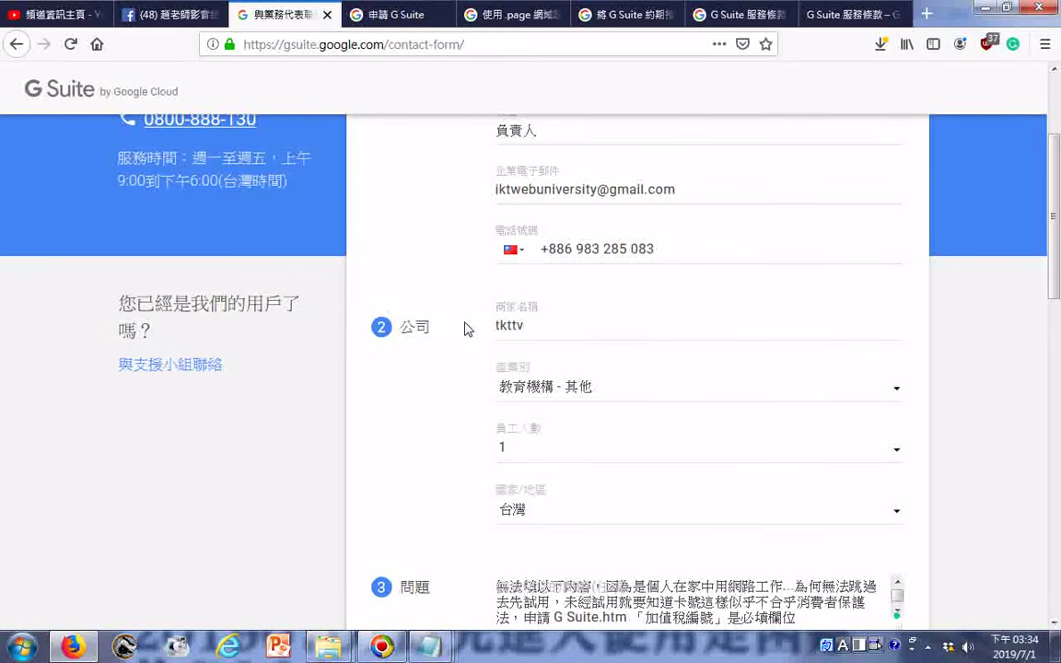
scroll(465, 328, up, 4)
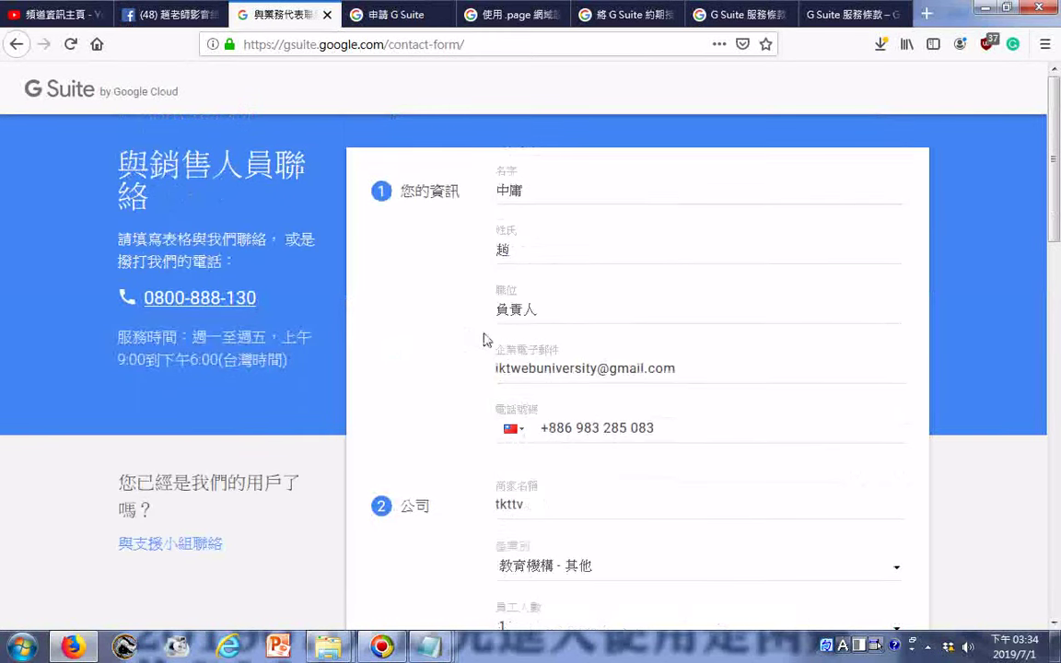
scroll(504, 359, down, 10)
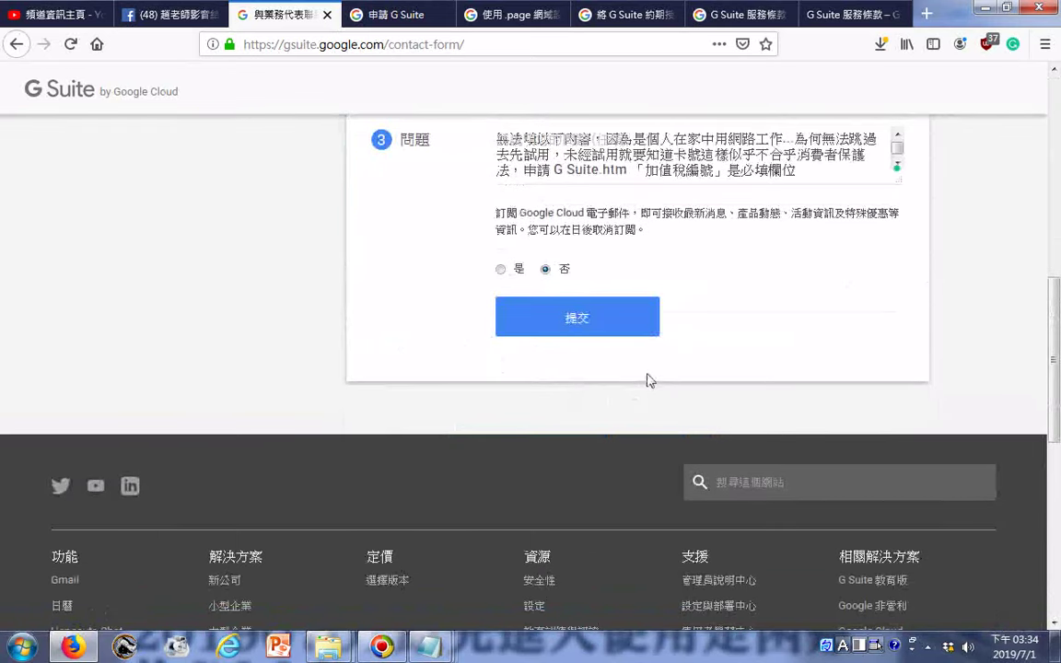
click(840, 173)
key(ctrl+a)
text(CVC 必填)
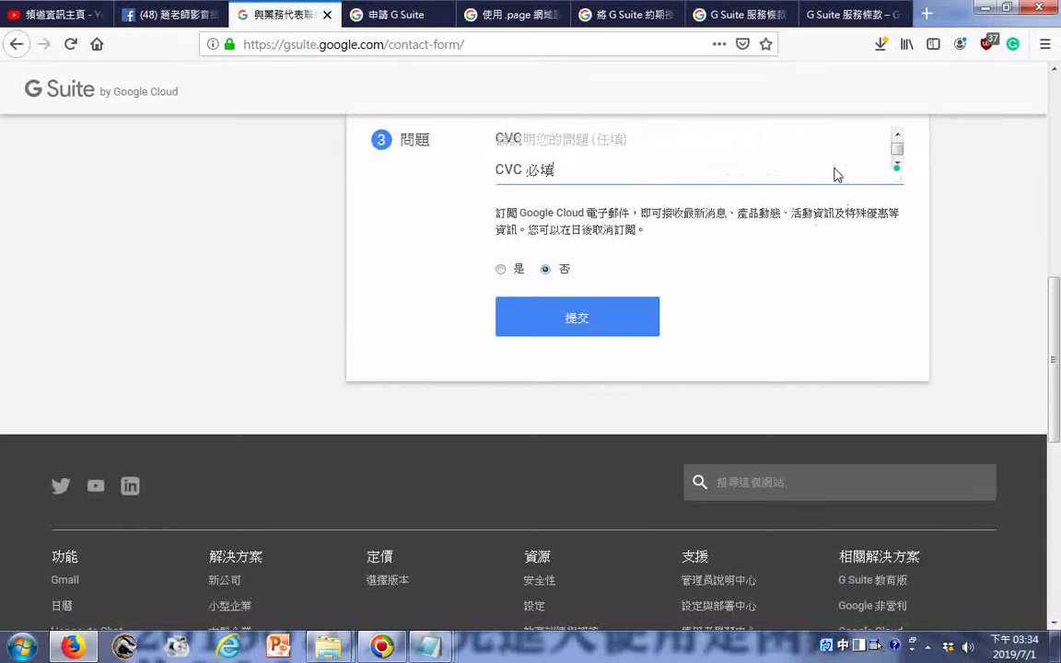
scroll(833, 174, down, 2)
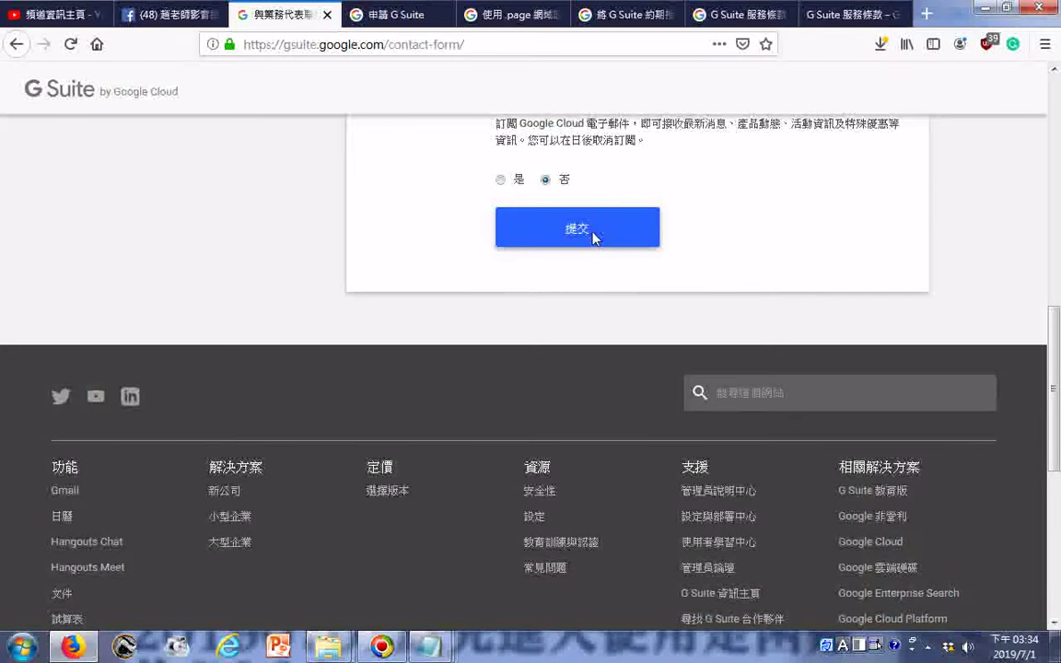
- Start a new video upload from YouTube Studio's Create menu
click(69, 23)
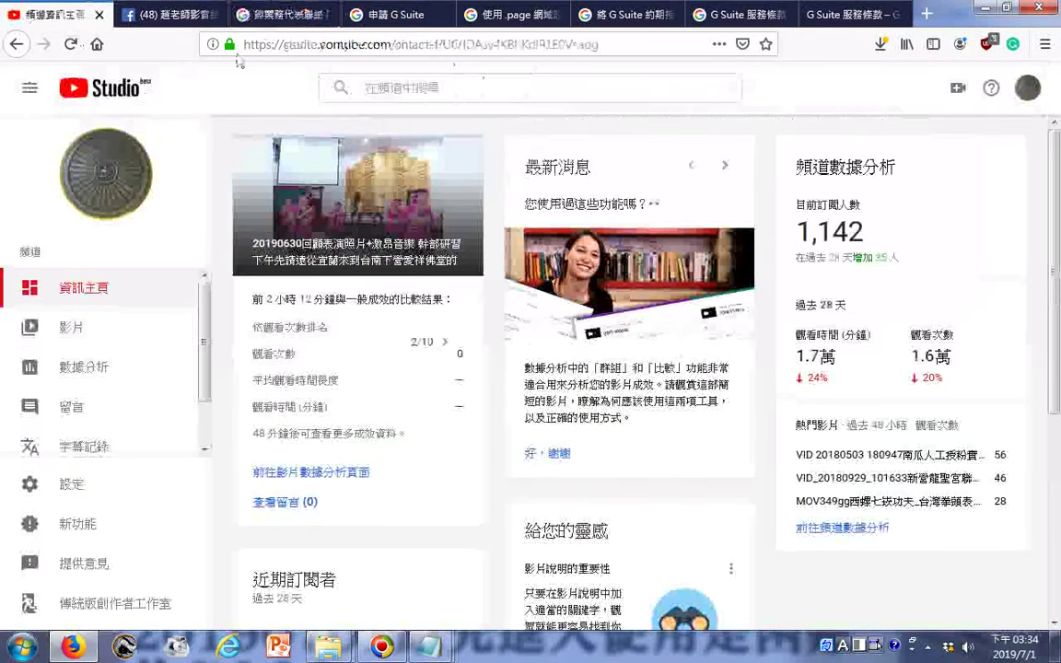
click(959, 89)
click(898, 119)
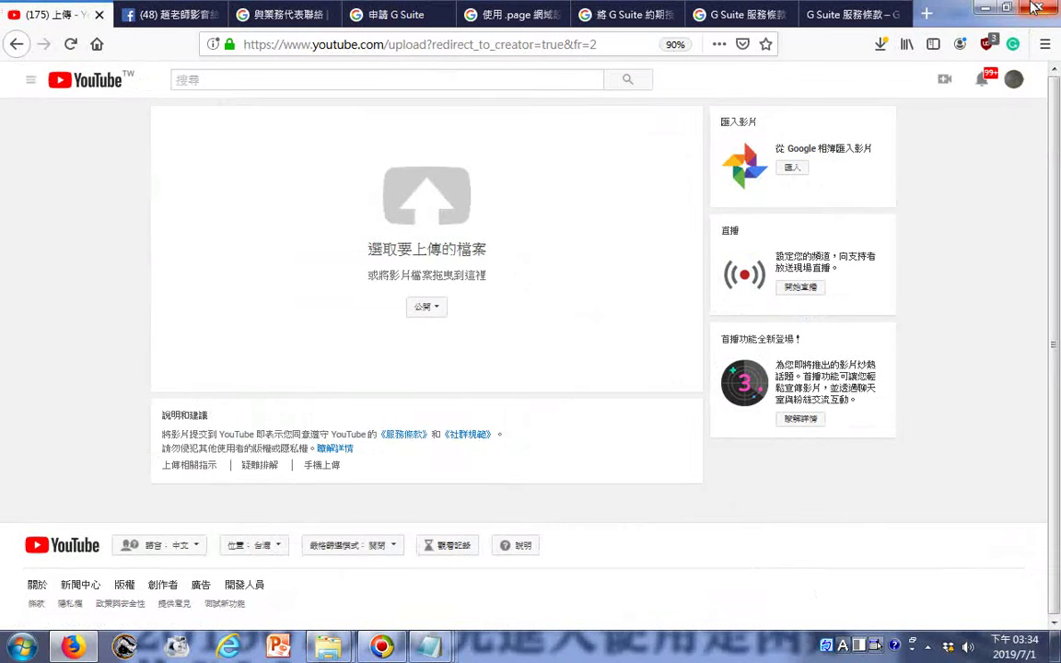
- Publish the Facebook group post, then return to the contact-sales form
click(171, 15)
scroll(587, 393, down, 4)
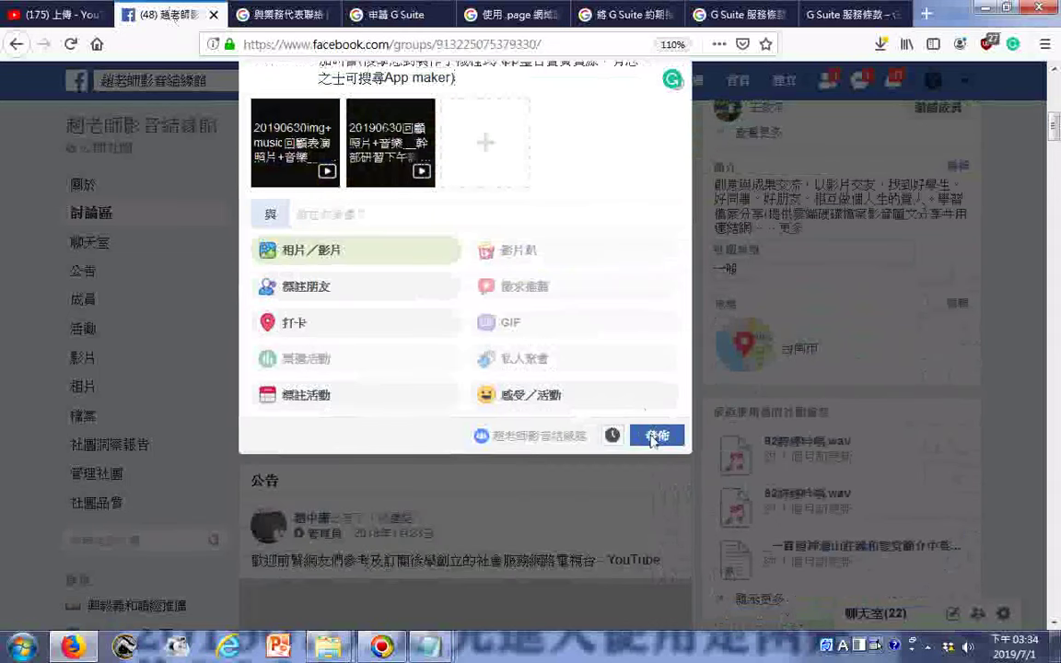
click(656, 437)
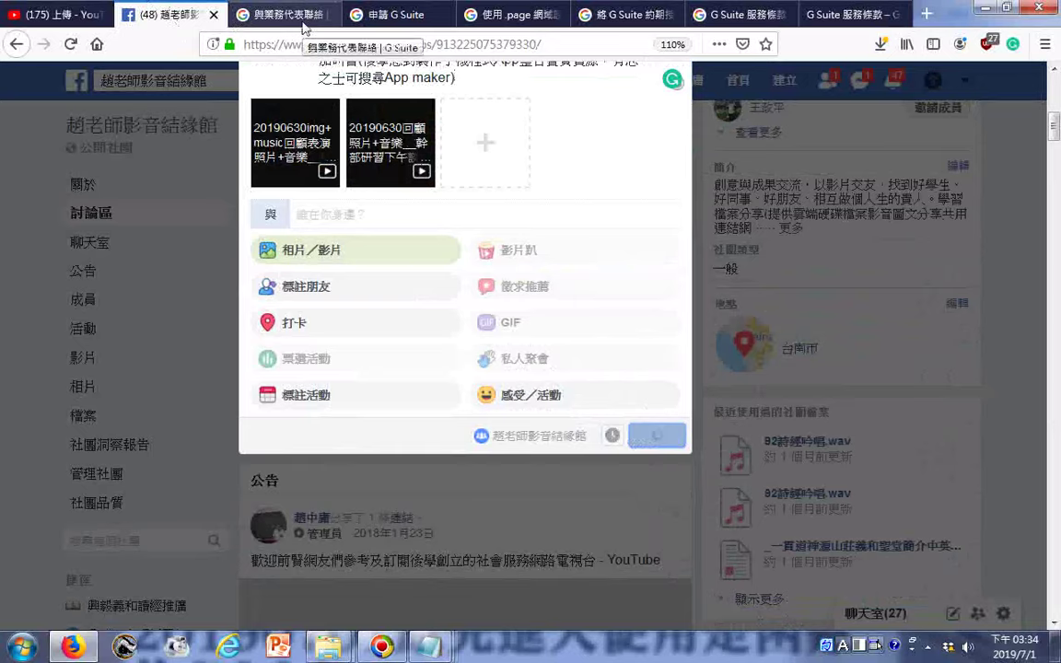
click(304, 22)
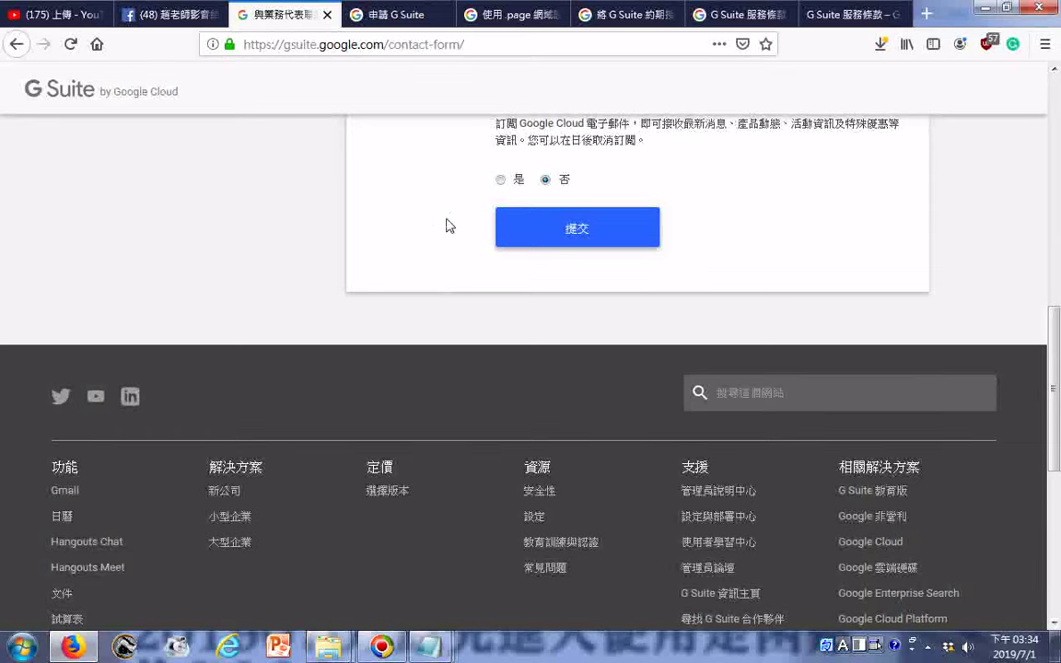
- Copy all the text on the contact-sales page
scroll(445, 226, up, 2)
scroll(438, 256, down, 4)
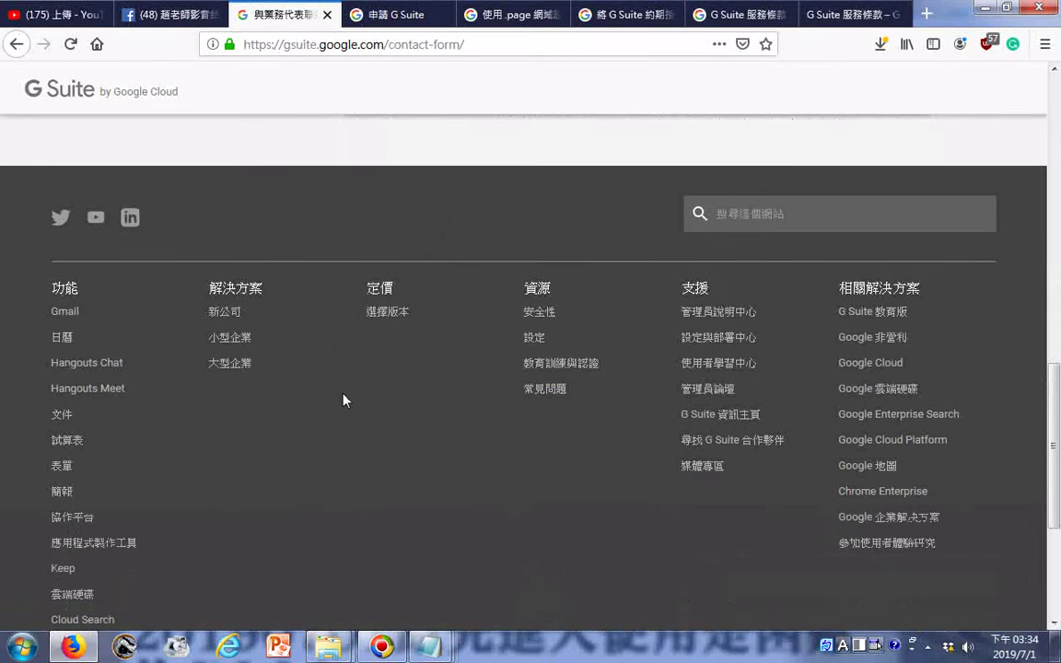
key(ctrl+a)
right_click(373, 310)
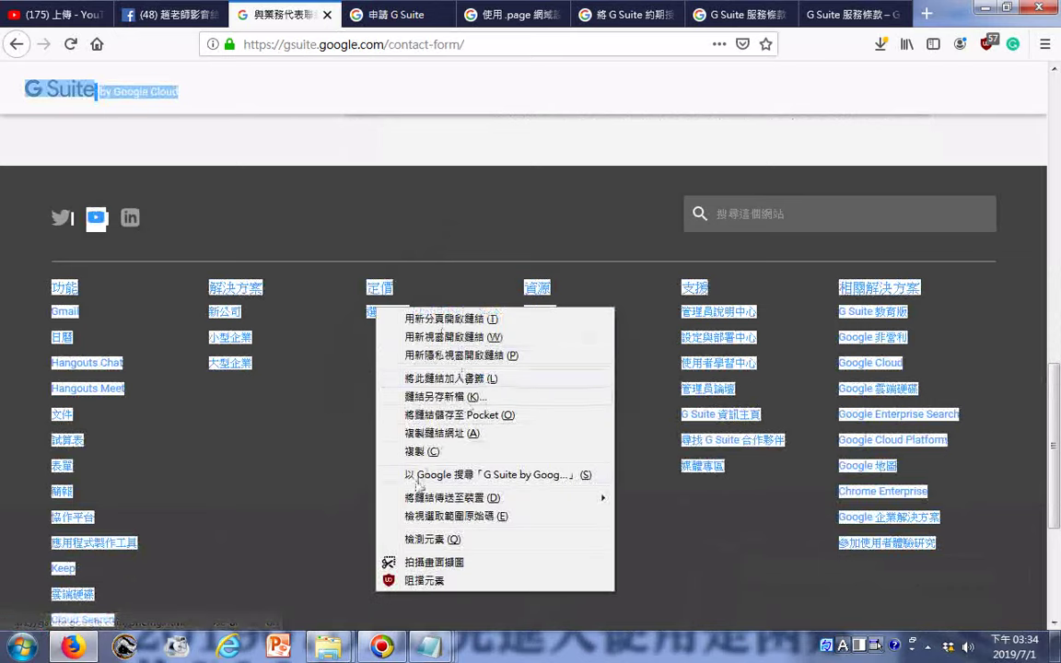
click(421, 451)
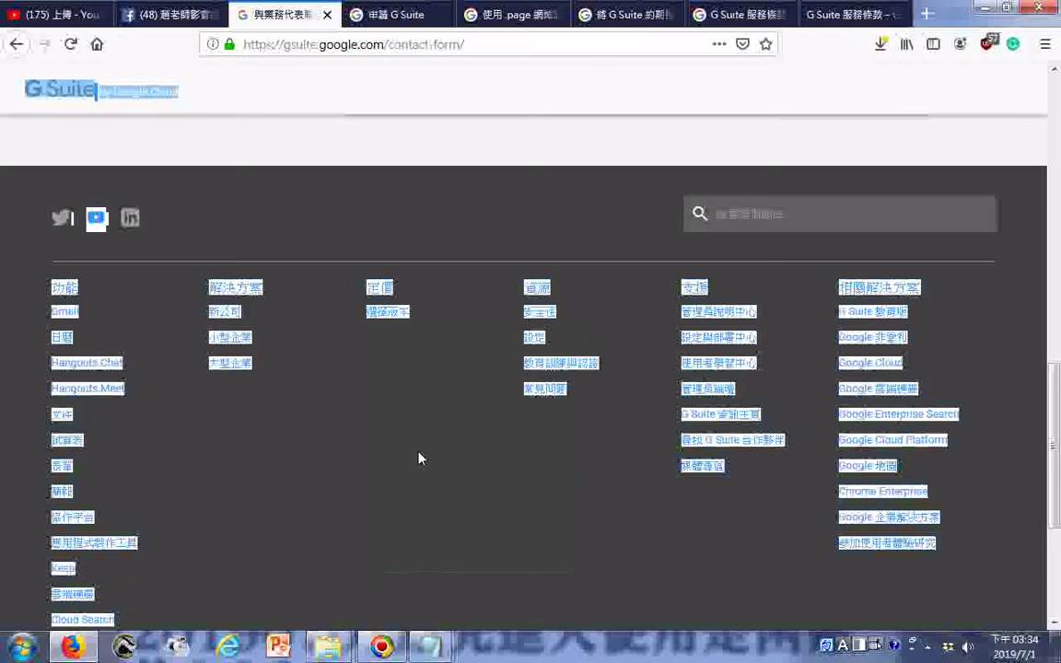
- In the Notepad notes, add a line of dots at the end, then undo it
click(429, 644)
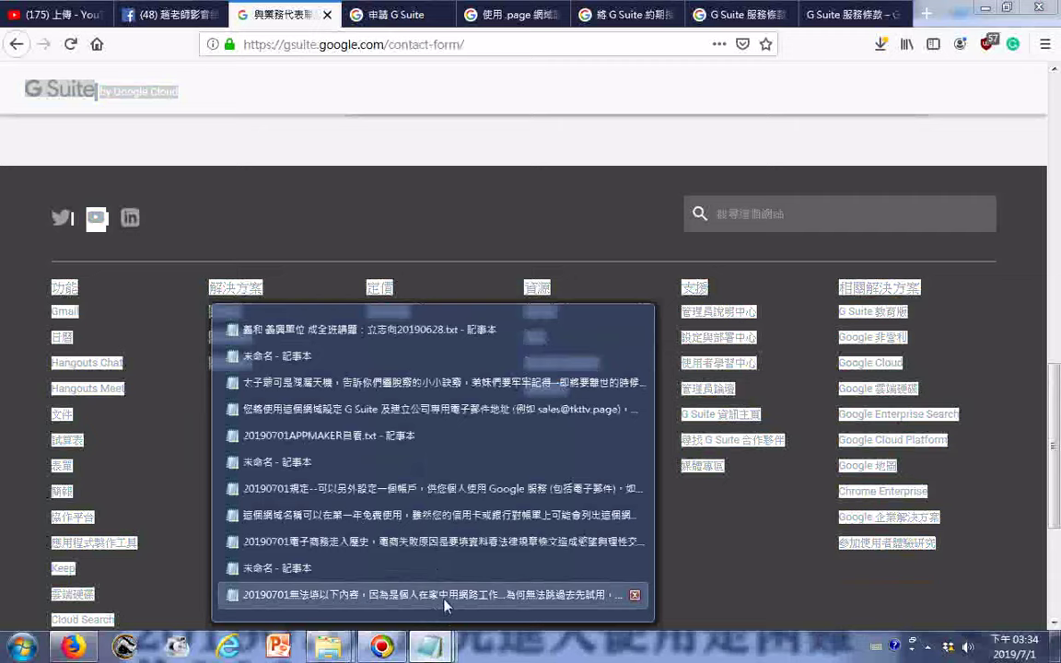
click(445, 596)
scroll(230, 442, down, 5)
scroll(216, 465, down, 5)
drag(188, 165, 208, 550)
click(136, 540)
text(●●●●●●●●●●●●●)
key(Return)
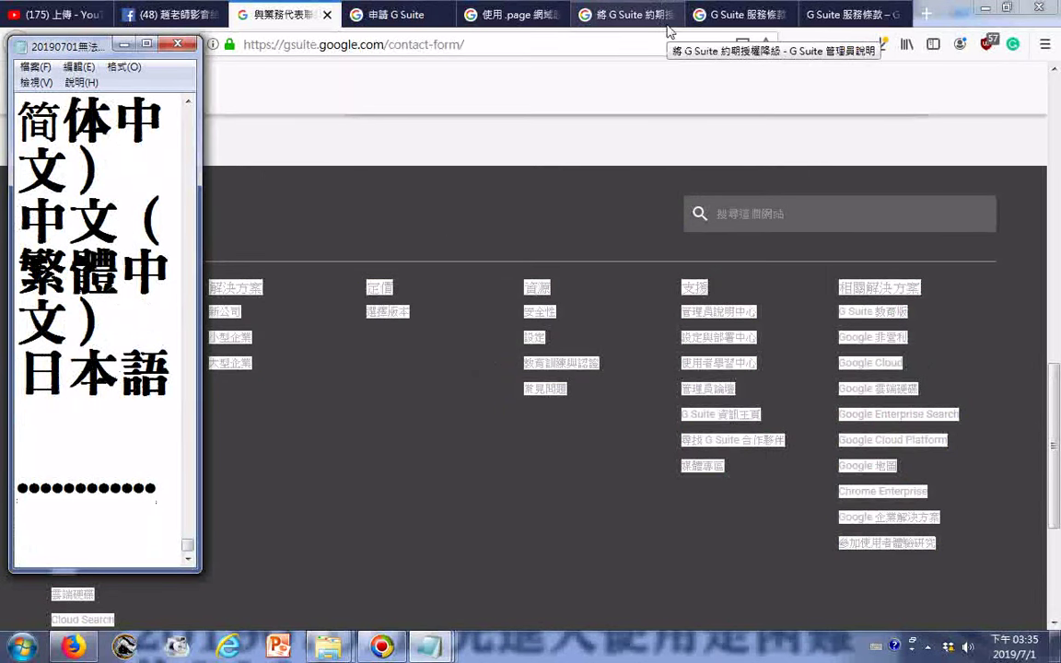
key(ctrl+z)
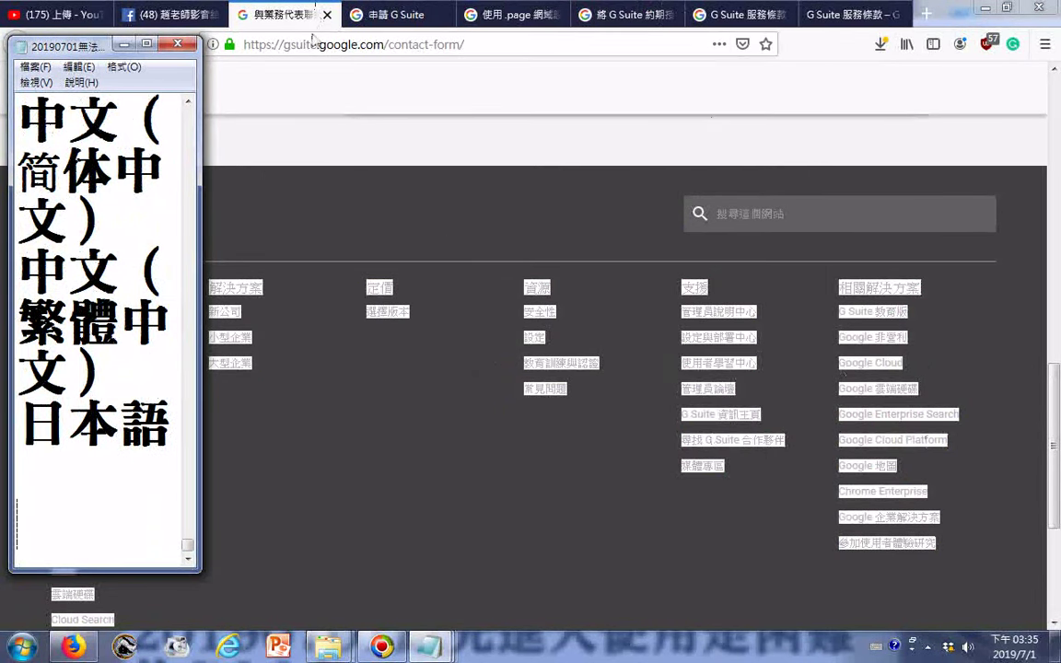
- Save the Notepad notes and switch to the G Suite signup checkout page
click(35, 67)
click(55, 123)
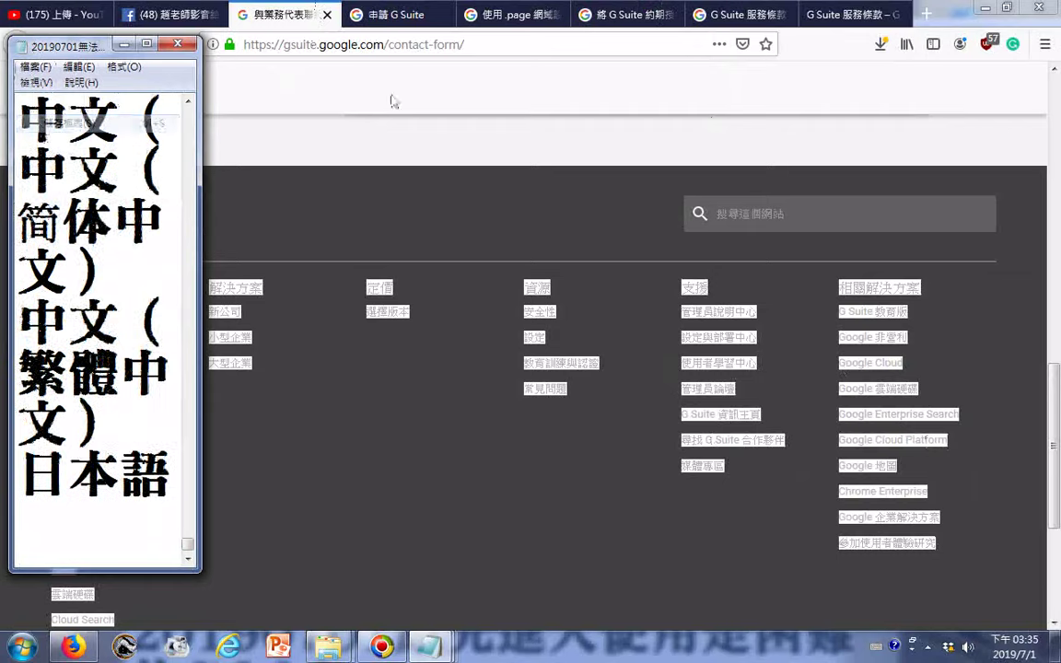
click(404, 16)
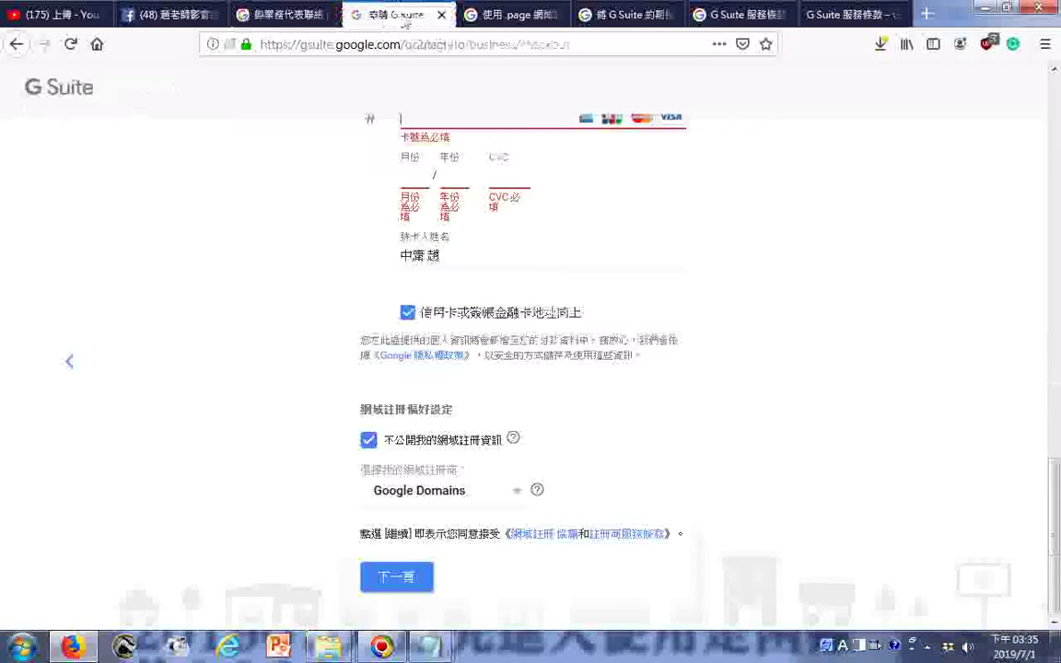
- Switch input to Chinese and copy the primary contact's e-mail address
scroll(351, 305, up, 4)
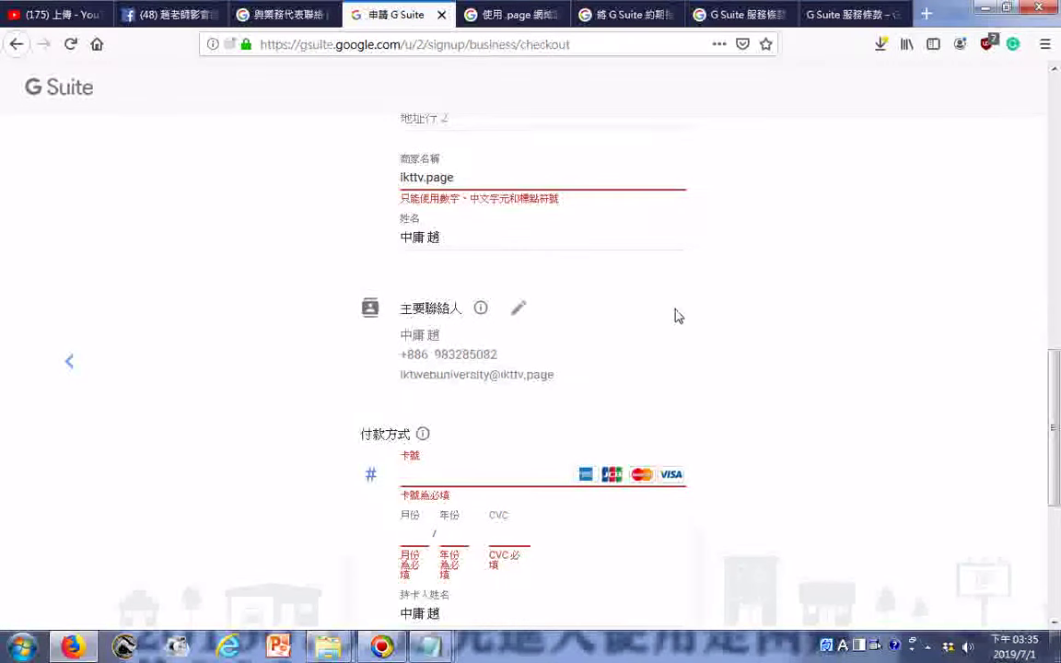
key(ctrl+space)
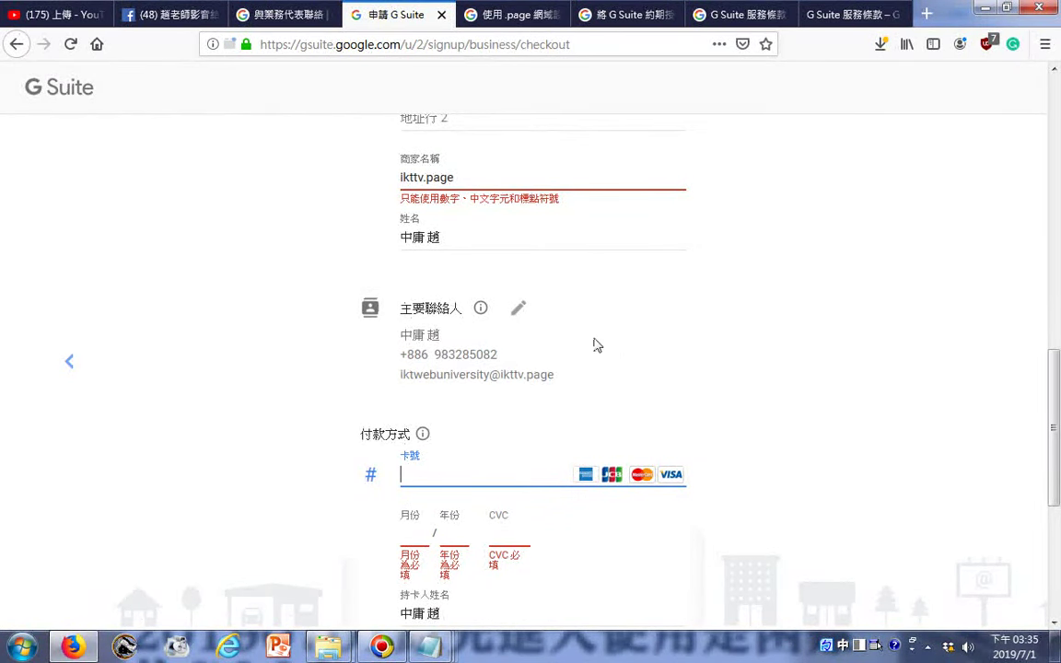
scroll(576, 345, up, 2)
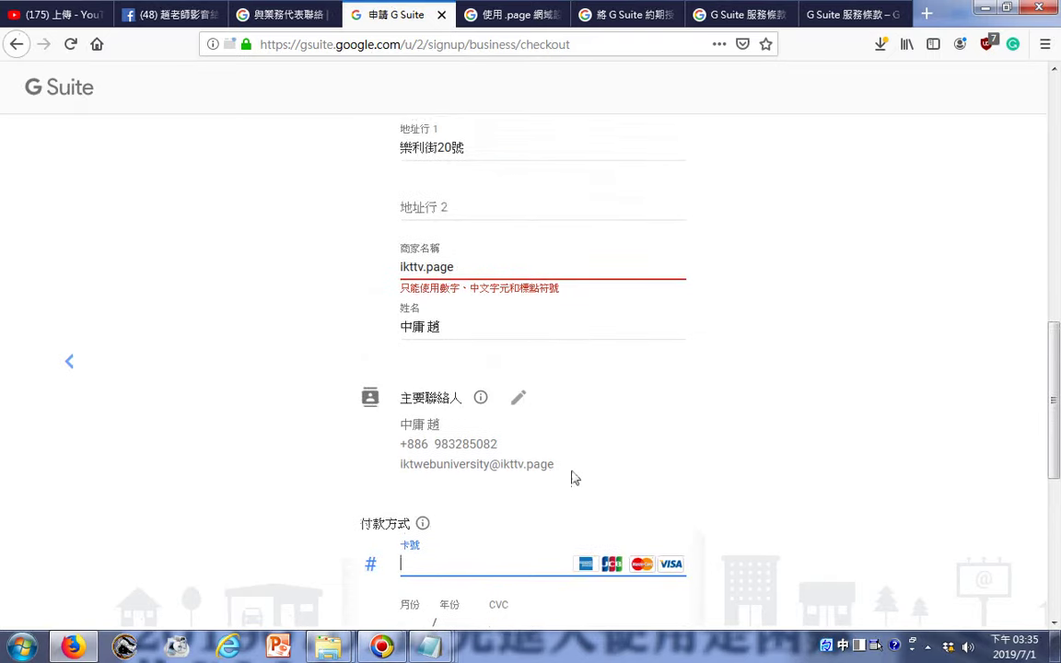
drag(535, 471, 400, 467)
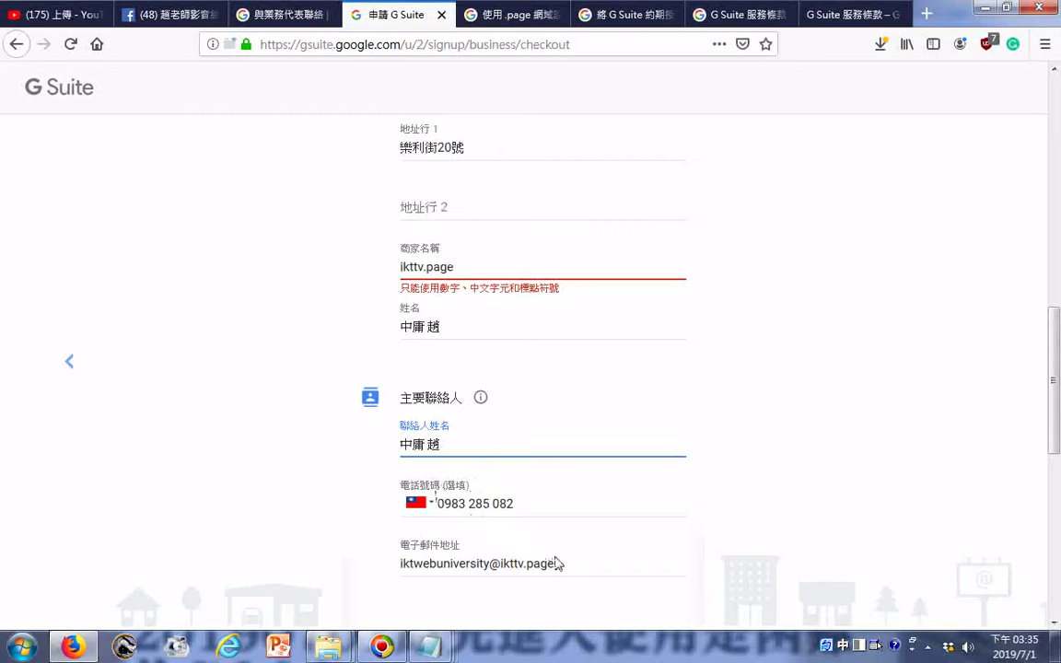
drag(556, 563, 405, 564)
right_click(410, 564)
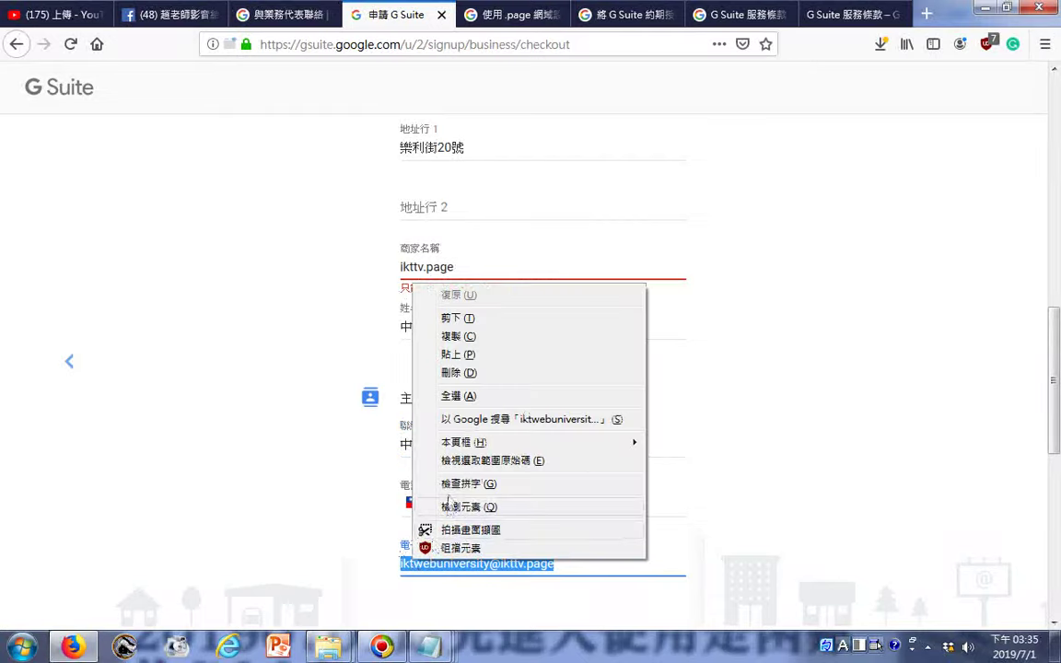
click(423, 298)
click(239, 369)
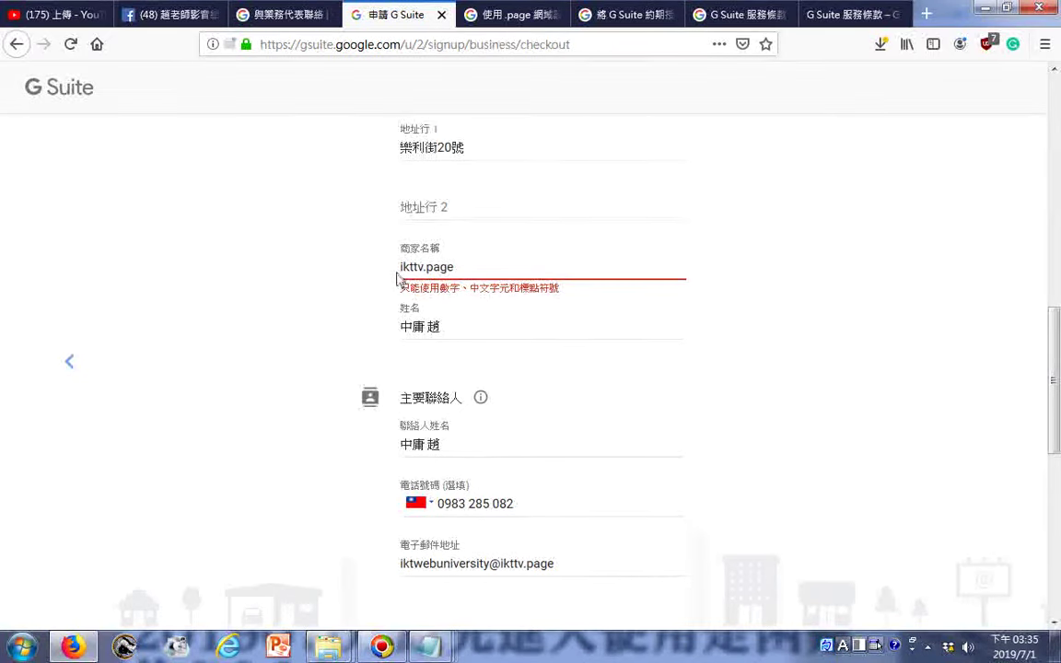
- Clear ikttv.page from the 商家名稱 business-name field
drag(472, 272, 357, 272)
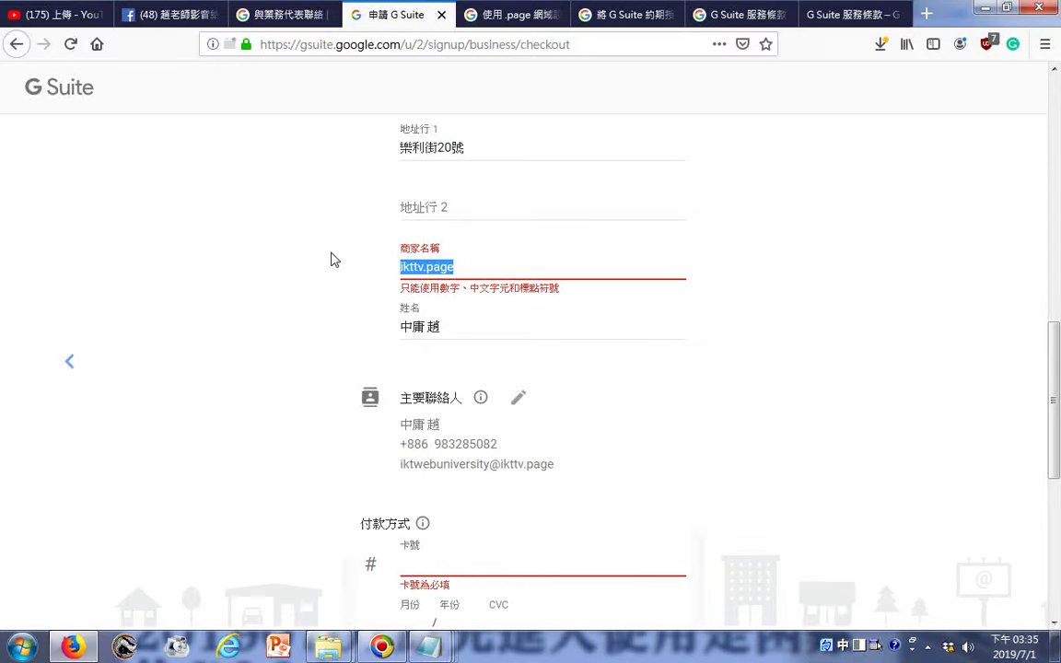
text(一《)
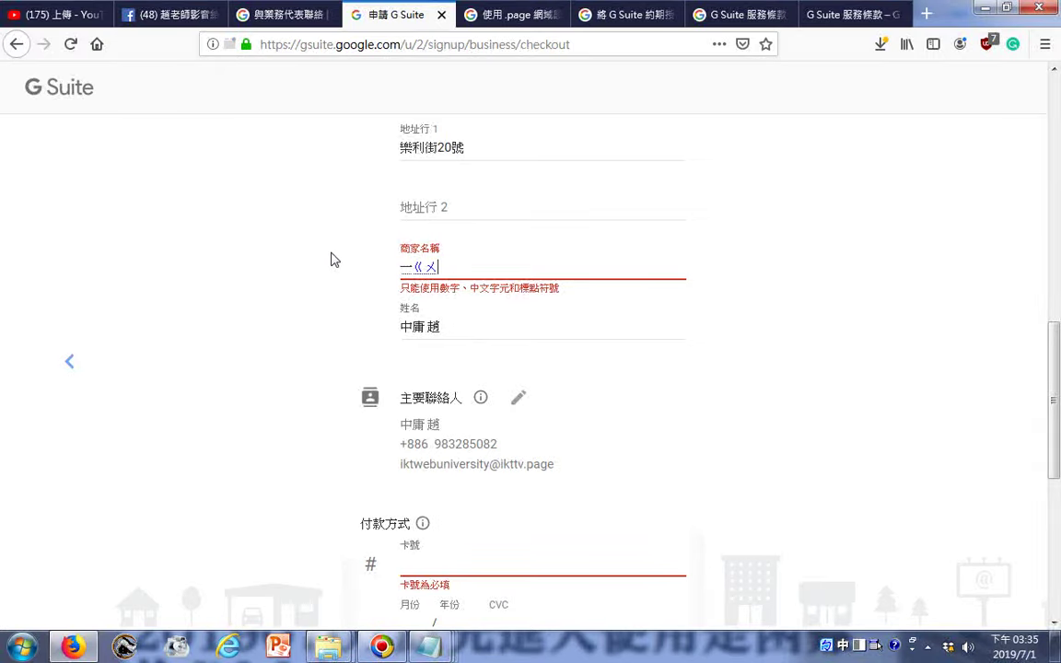
text(ㄨㄢ)
key(BackSpace)
key(BackSpace)
key(BackSpace)
key(BackSpace)
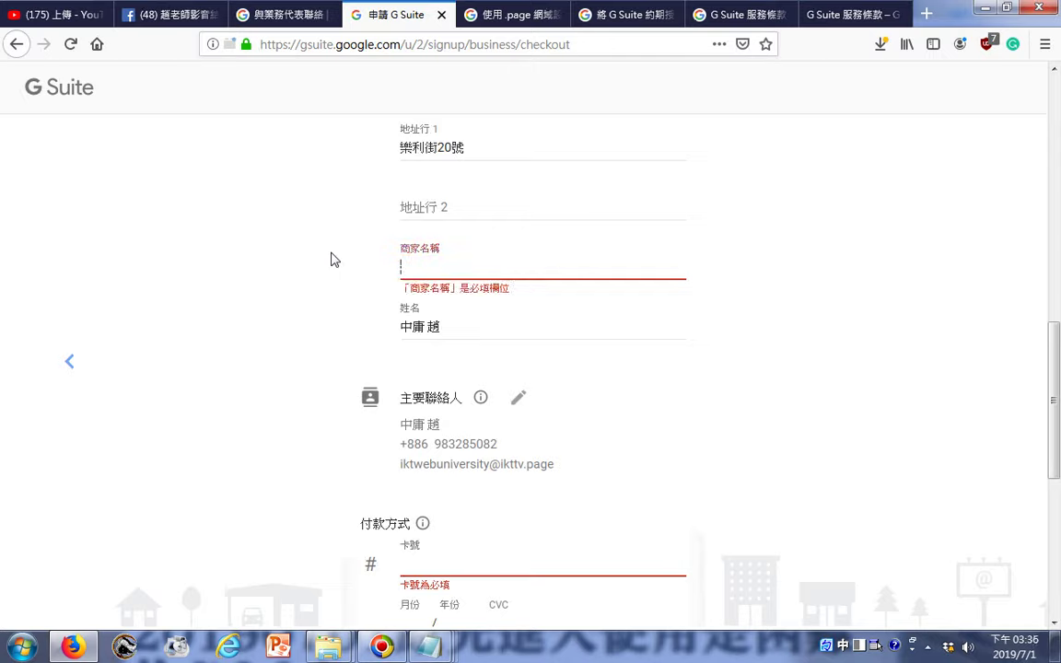